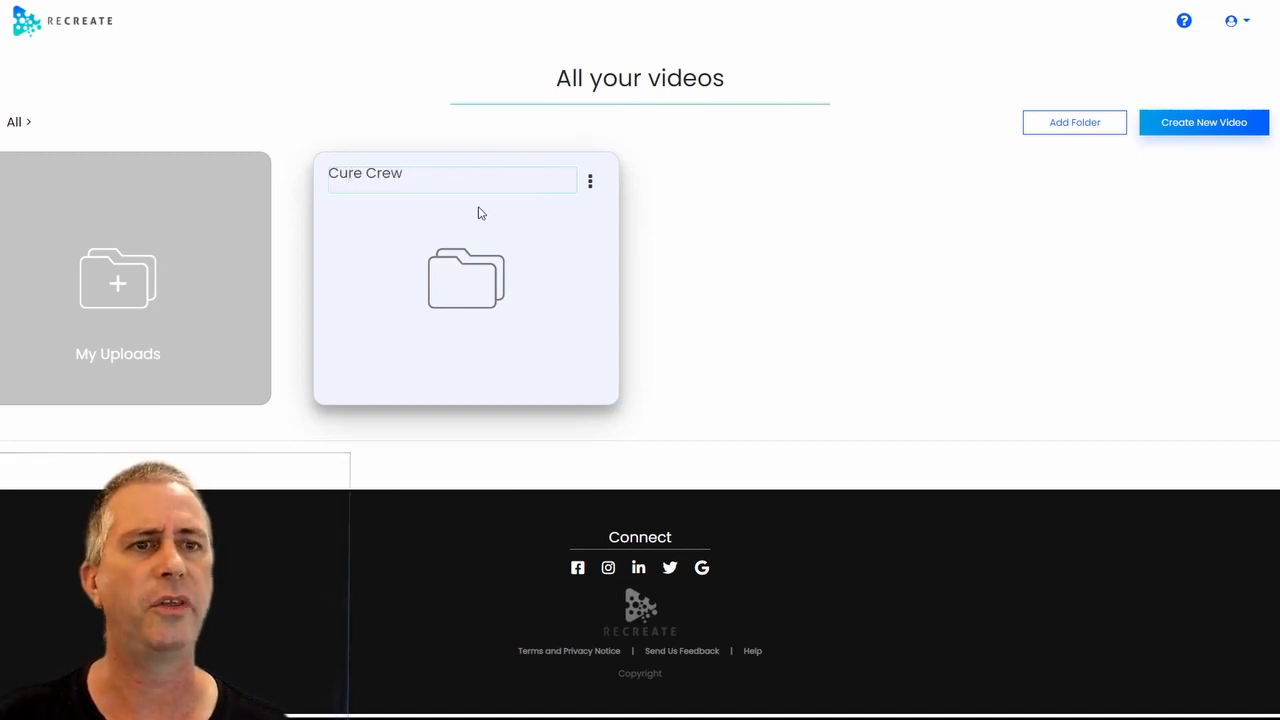
Correct the project folder's name to Curve Crew and open the folder.
{"action": "left_click", "coordinate": [348, 177]}
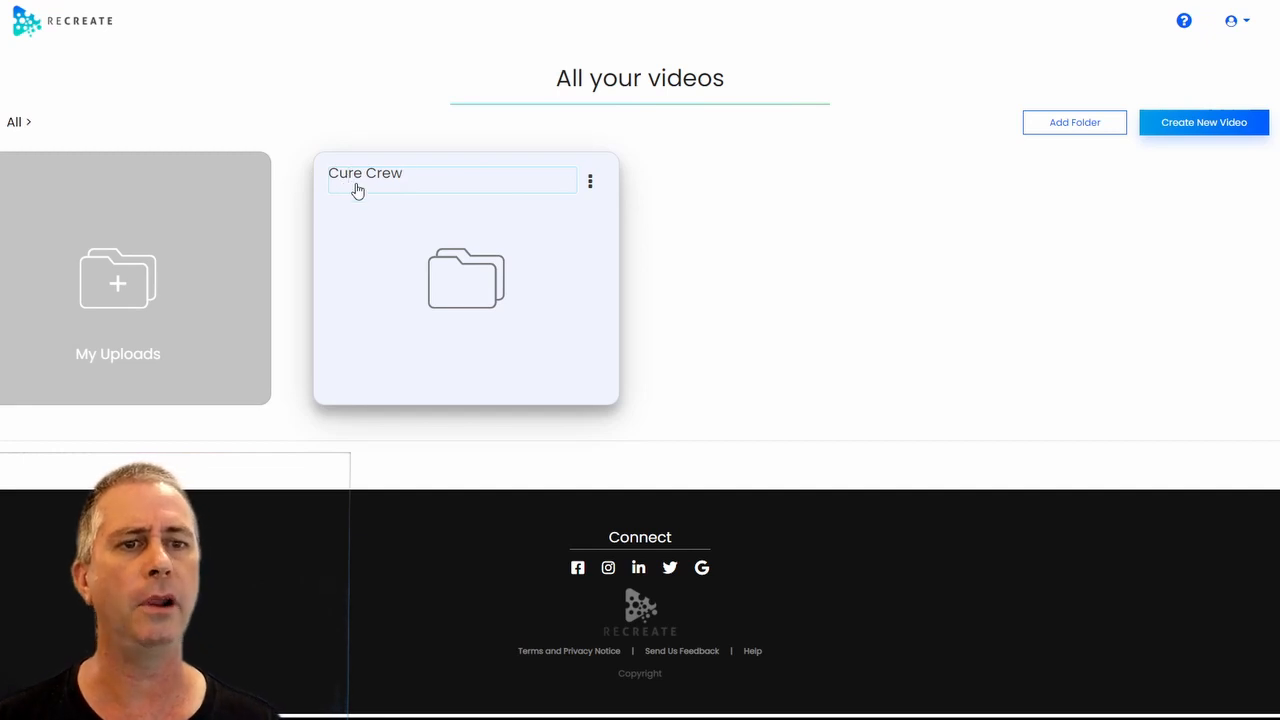
{"action": "type", "text": "v"}
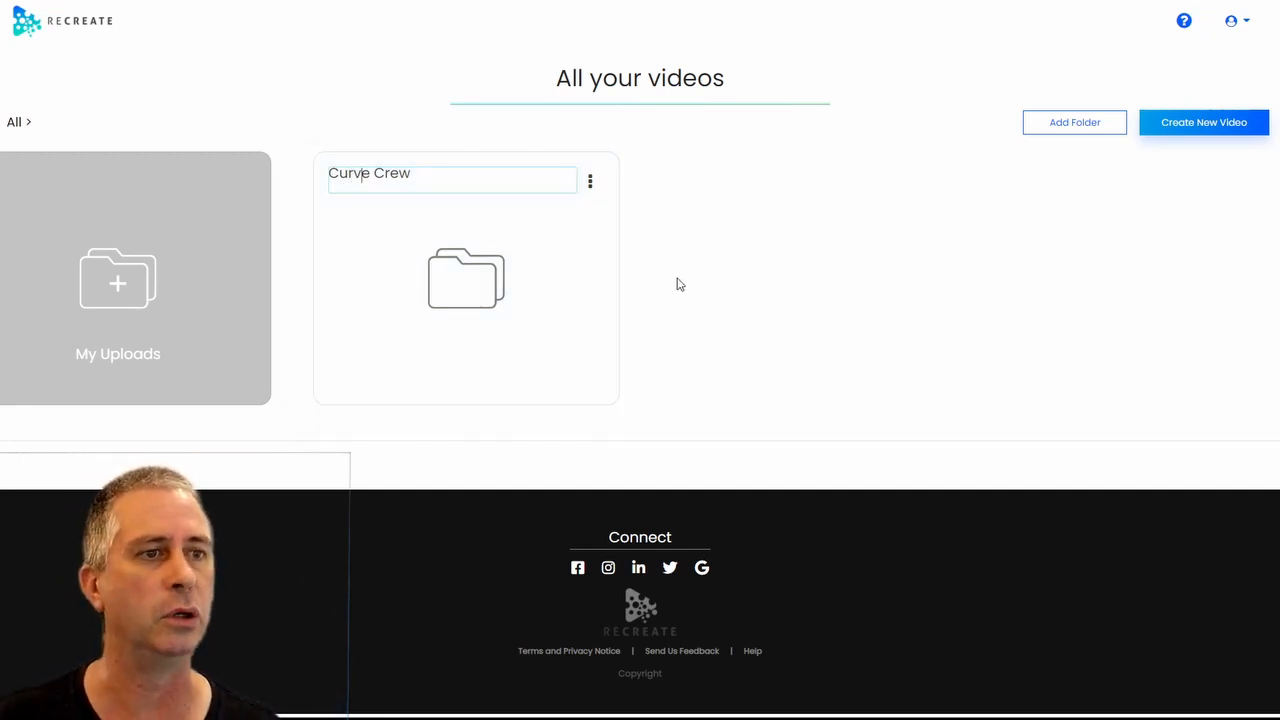
{"action": "left_click", "coordinate": [727, 294]}
{"action": "left_click", "coordinate": [467, 293]}
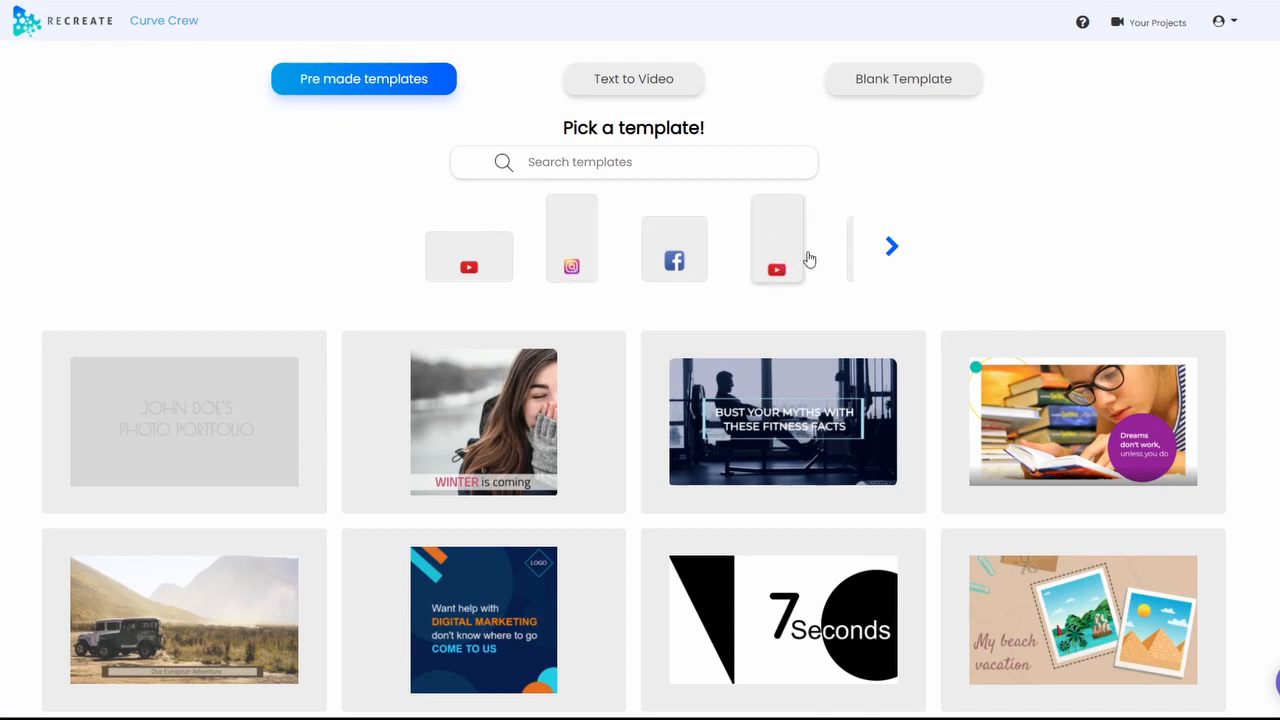
Look through the social platform formats and filter the pre-made templates to the square Instagram format.
{"action": "left_click", "coordinate": [893, 250]}
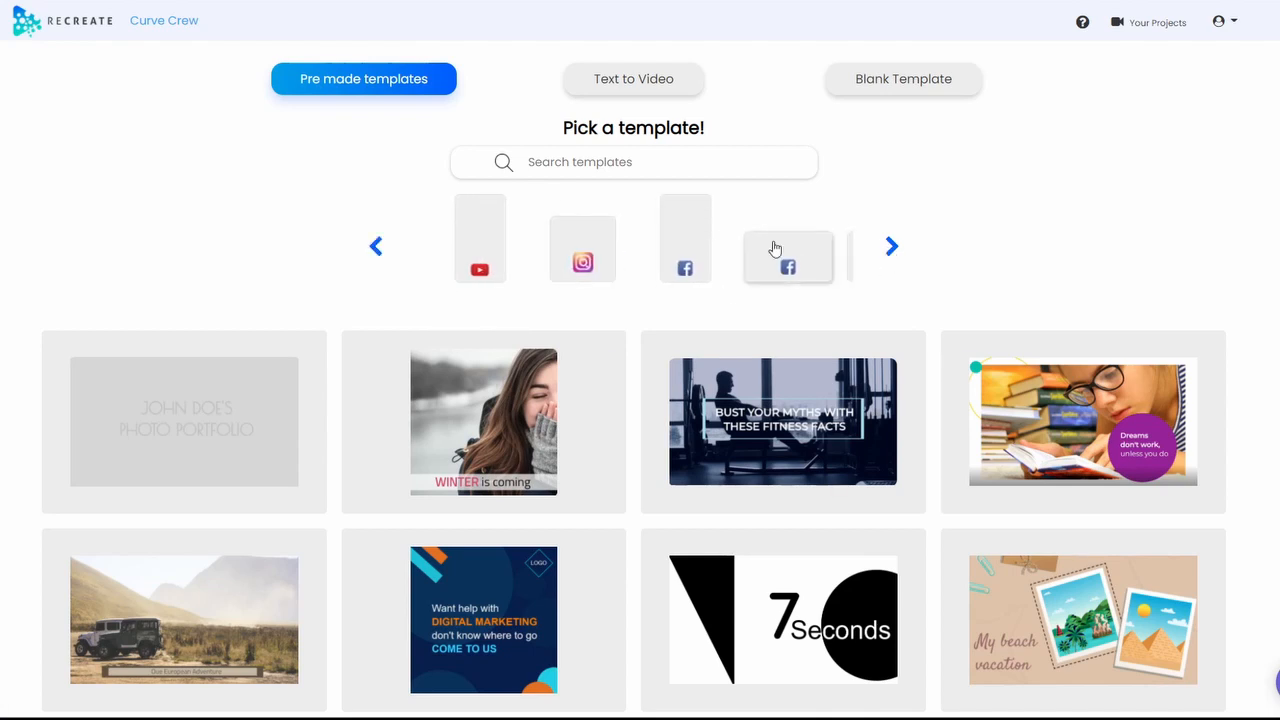
{"action": "left_click", "coordinate": [891, 253]}
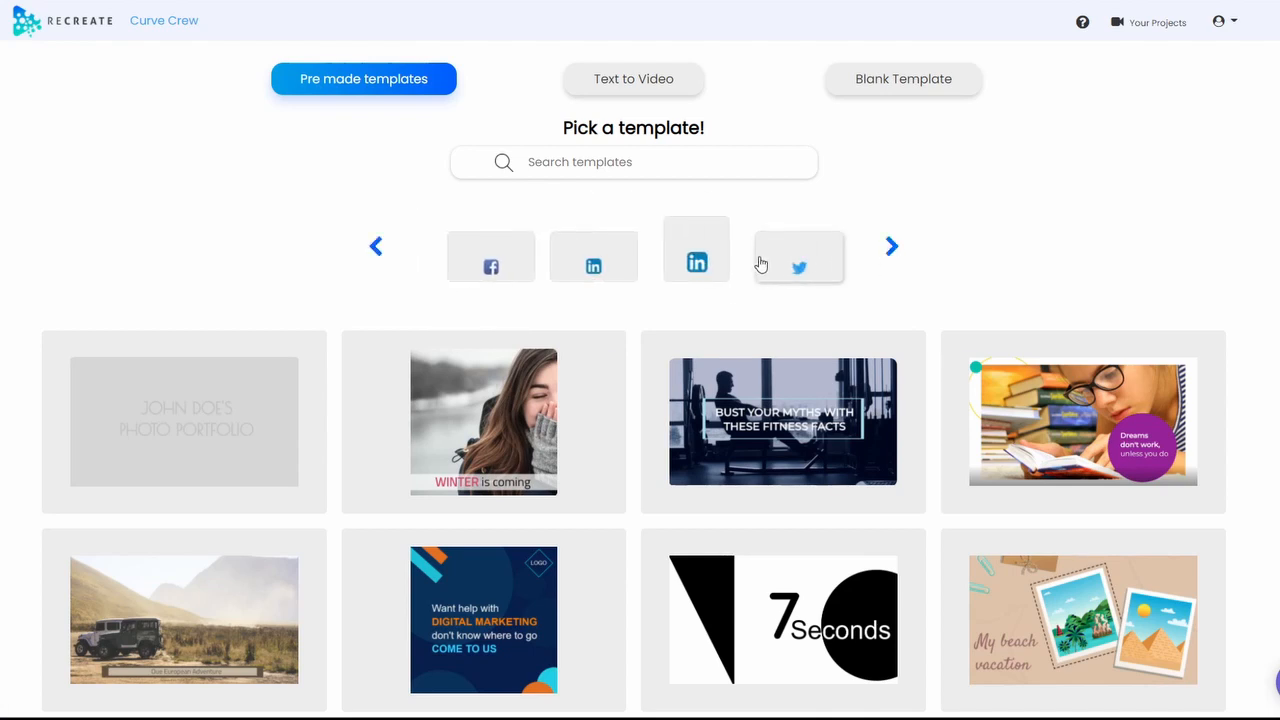
{"action": "left_click", "coordinate": [893, 249]}
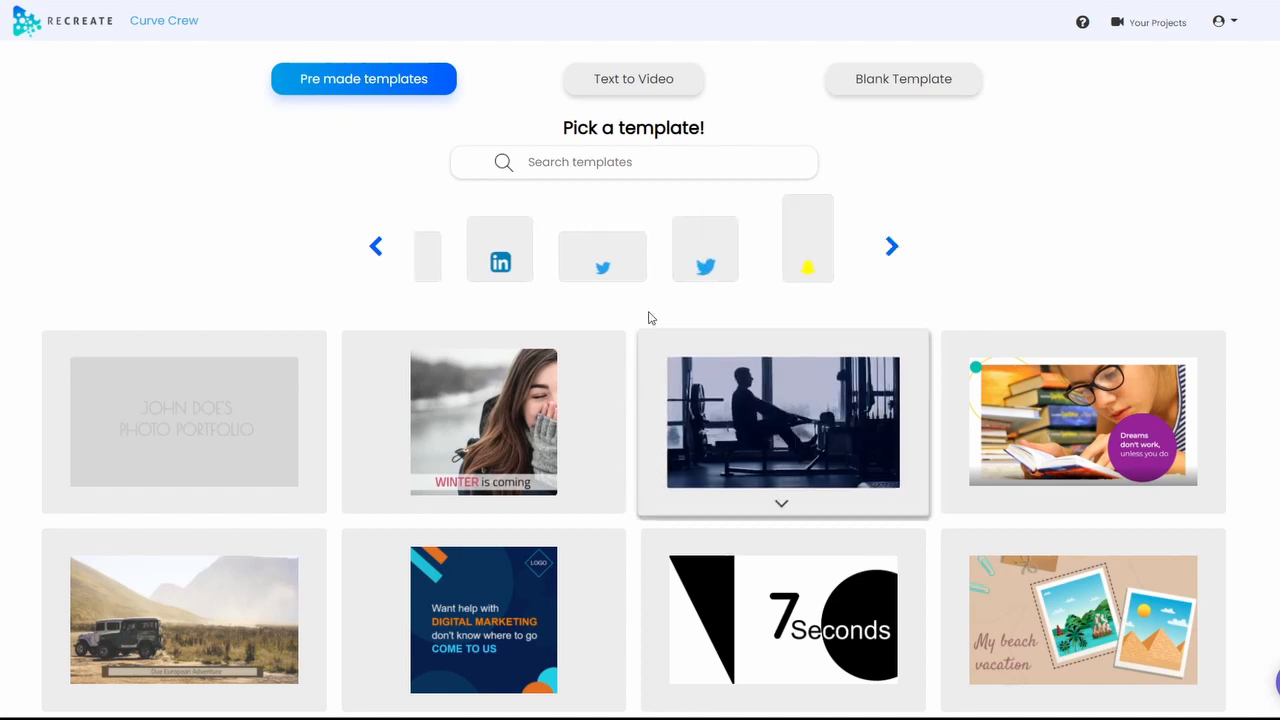
{"action": "left_click", "coordinate": [376, 249]}
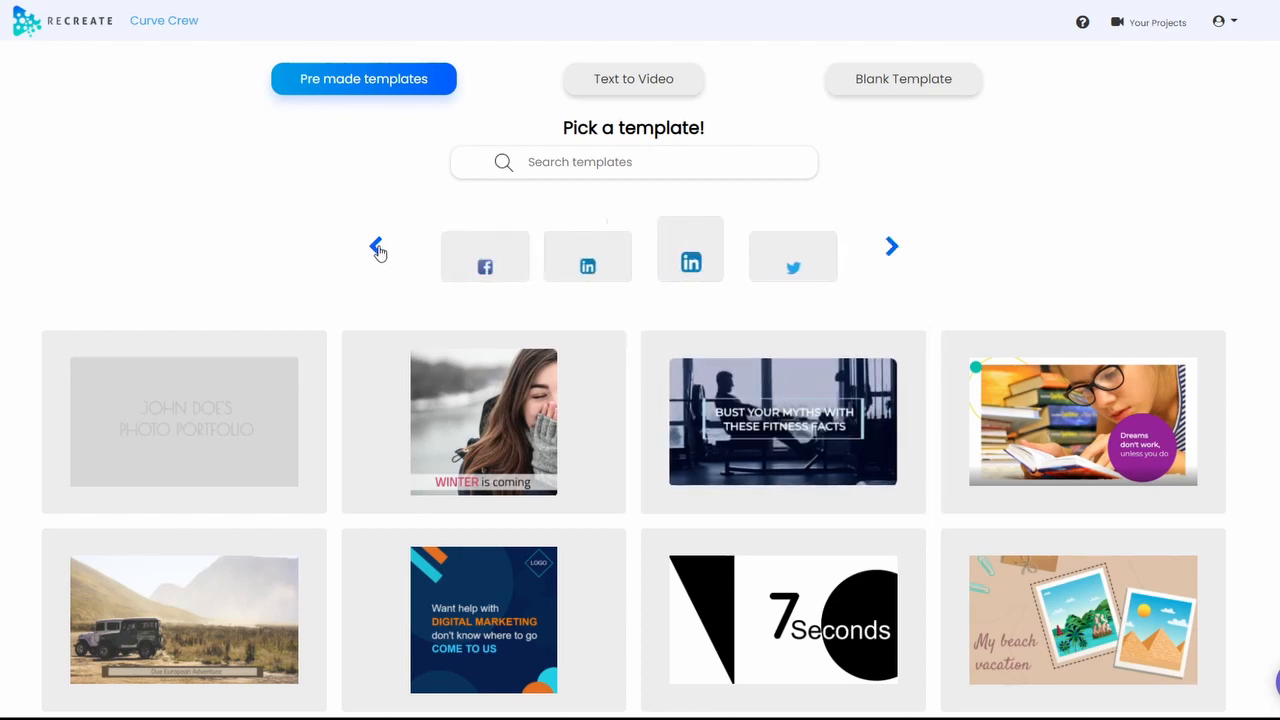
{"action": "left_click", "coordinate": [379, 249]}
{"action": "left_click", "coordinate": [379, 250]}
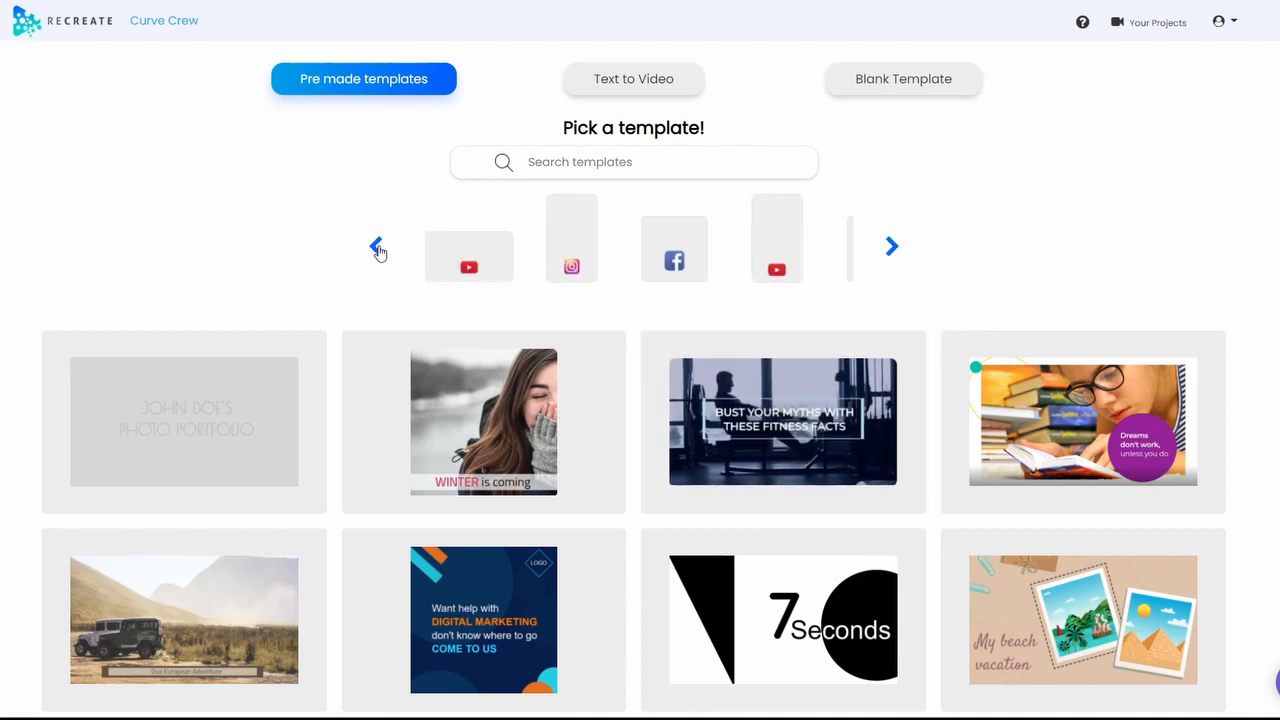
{"action": "left_click", "coordinate": [891, 250]}
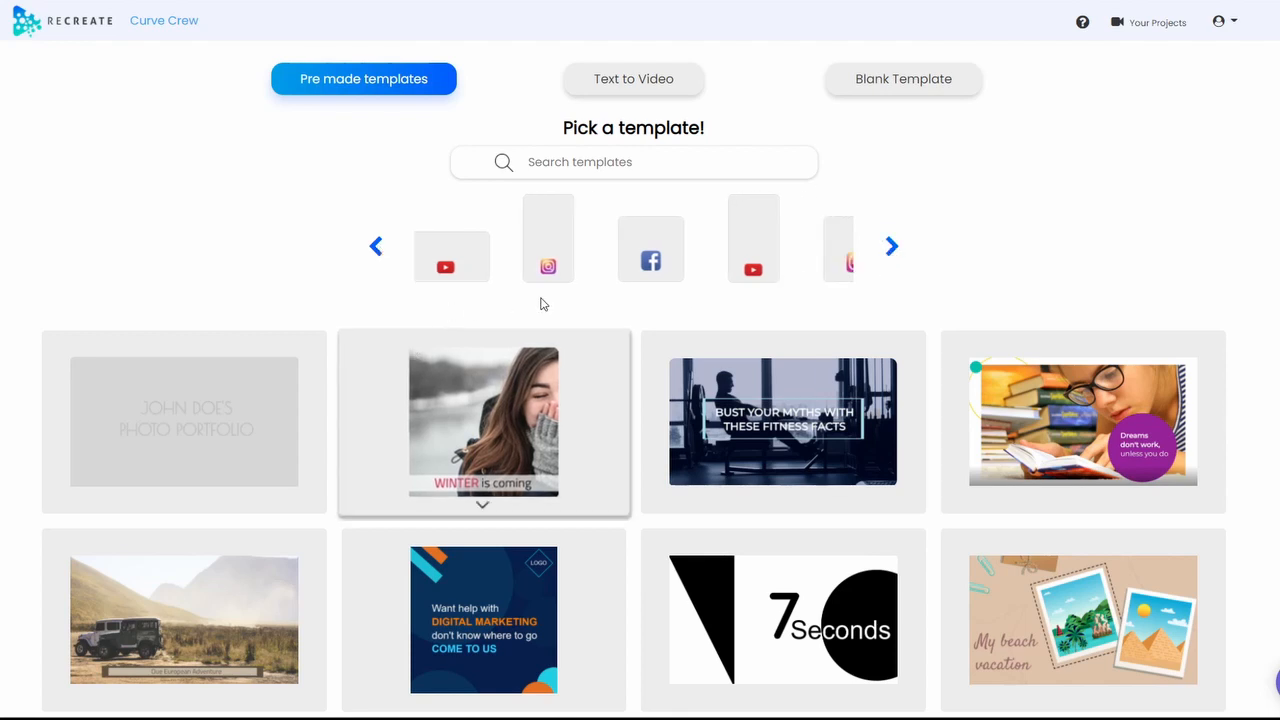
{"action": "left_click", "coordinate": [578, 268]}
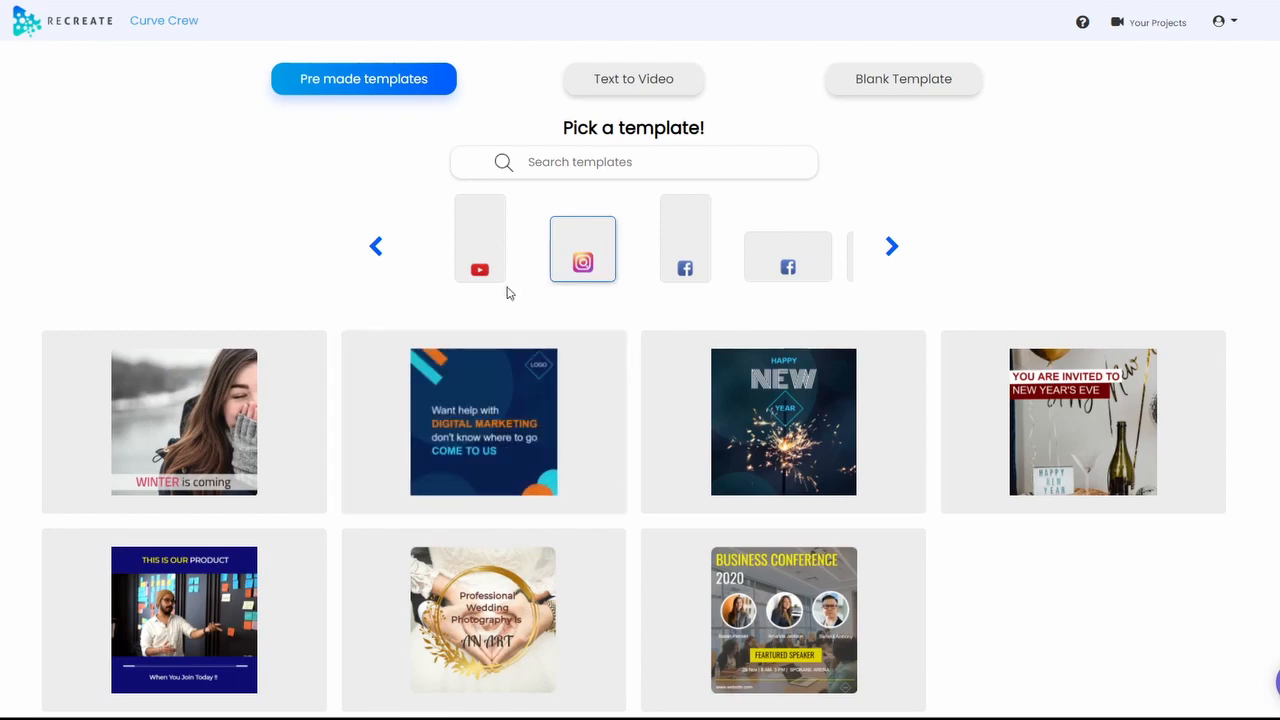
Browse the square Instagram templates and start a video from the Commit to fit template in 1:1 format.
{"action": "scroll", "coordinate": [803, 251], "scroll_direction": "down", "scroll_amount": 3}
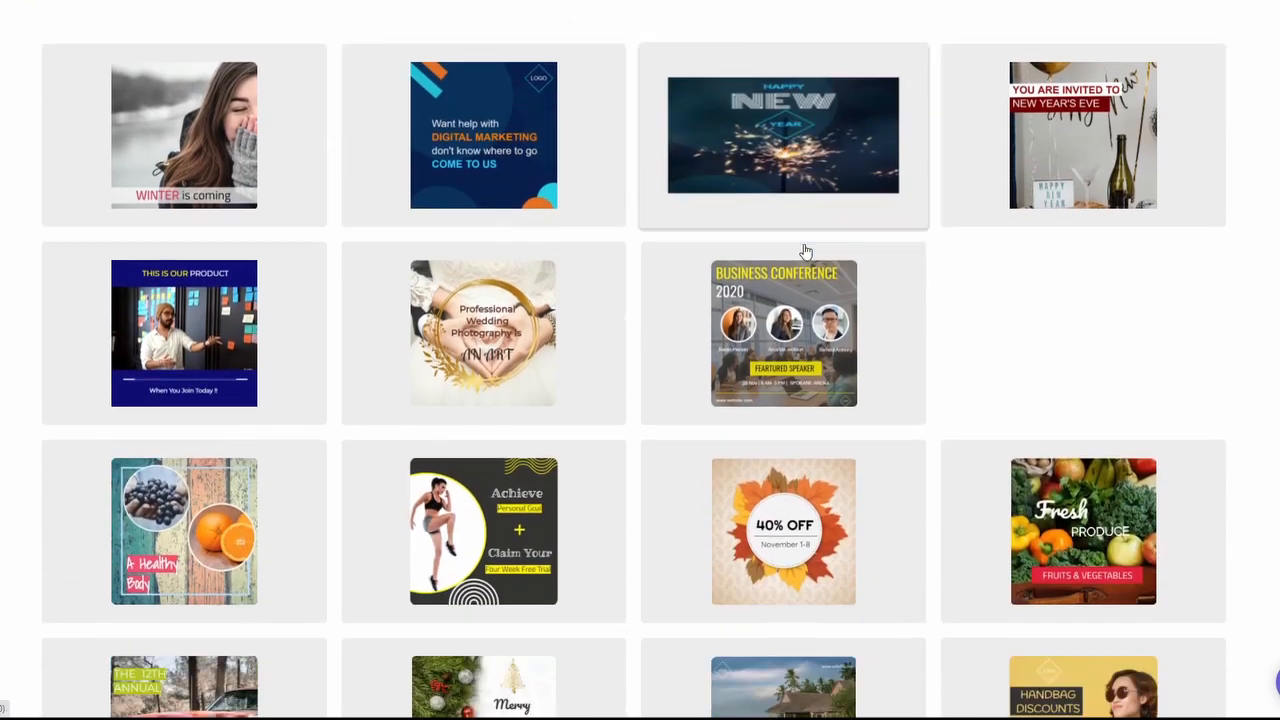
{"action": "scroll", "coordinate": [803, 251], "scroll_direction": "down", "scroll_amount": 7}
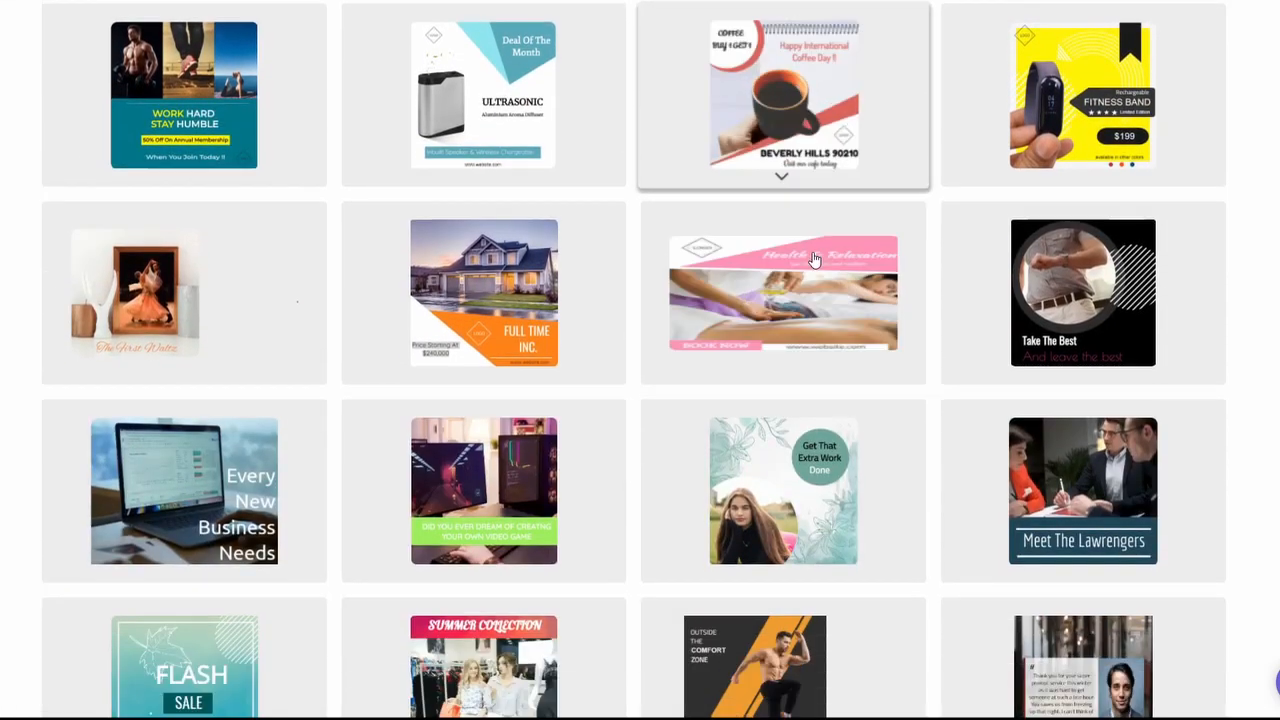
{"action": "scroll", "coordinate": [851, 351], "scroll_direction": "down", "scroll_amount": 2}
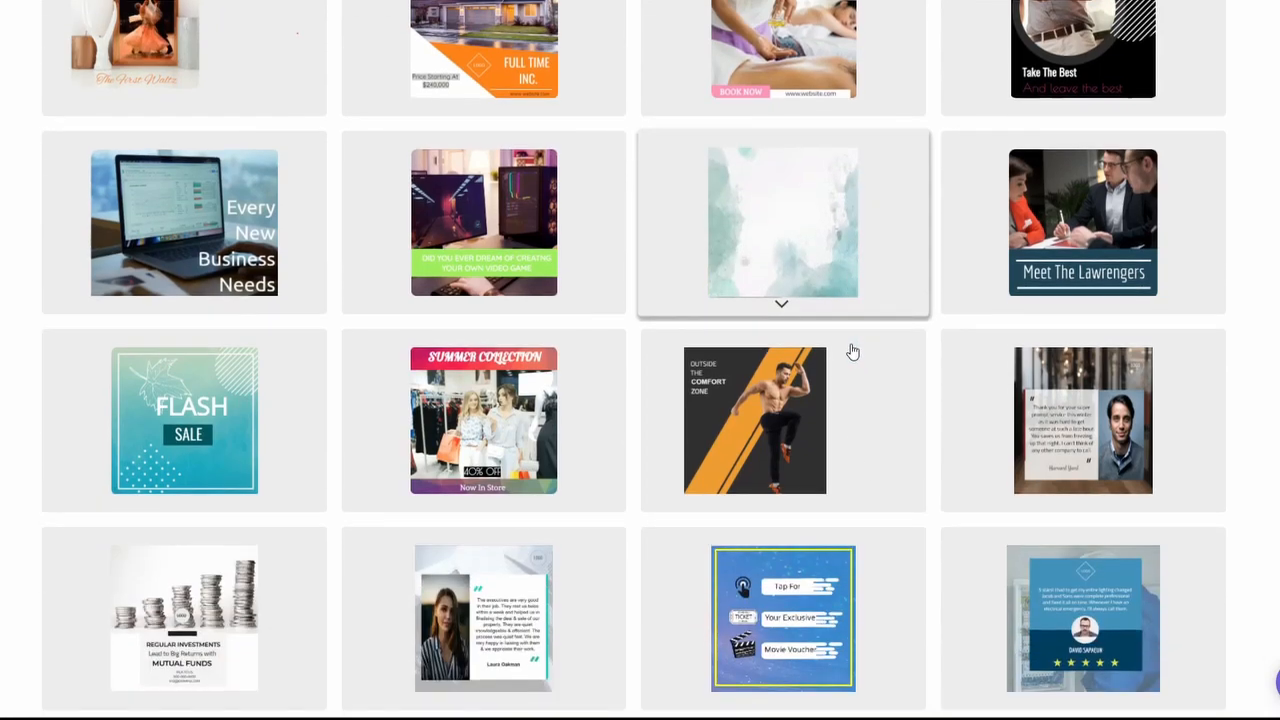
{"action": "scroll", "coordinate": [853, 352], "scroll_direction": "up", "scroll_amount": 2}
{"action": "scroll", "coordinate": [853, 352], "scroll_direction": "up", "scroll_amount": 8}
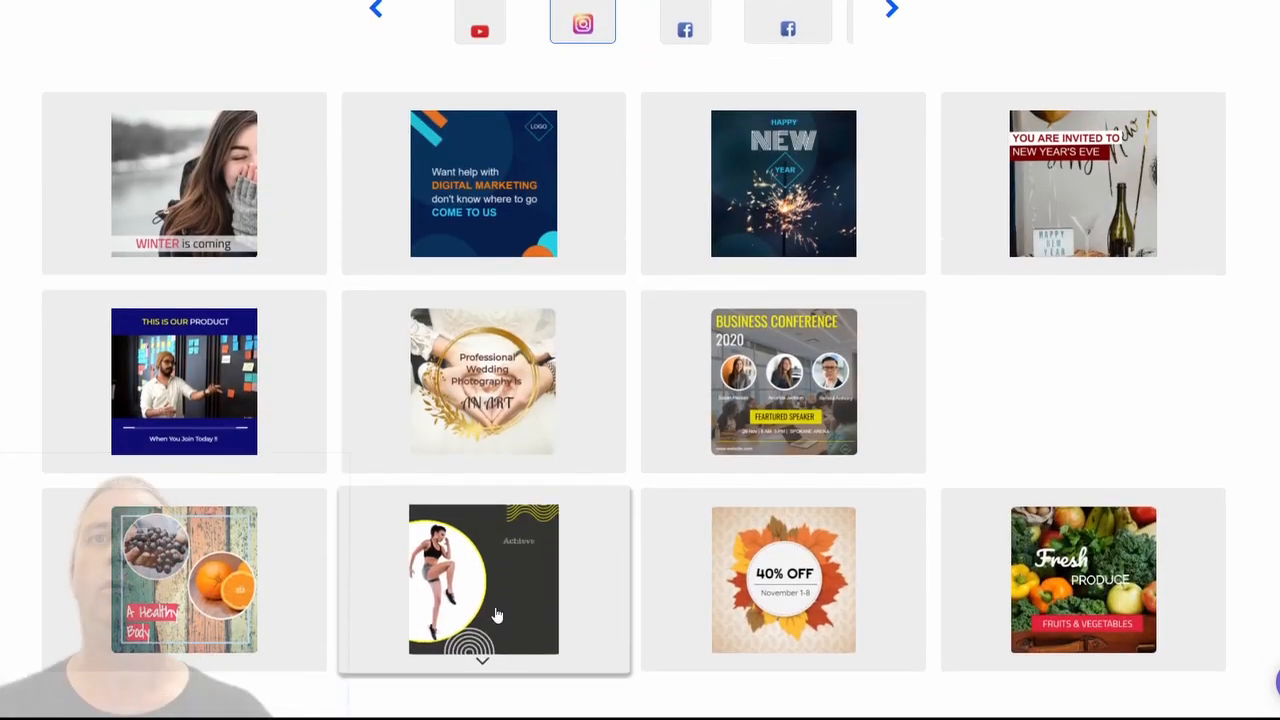
{"action": "left_click", "coordinate": [491, 611]}
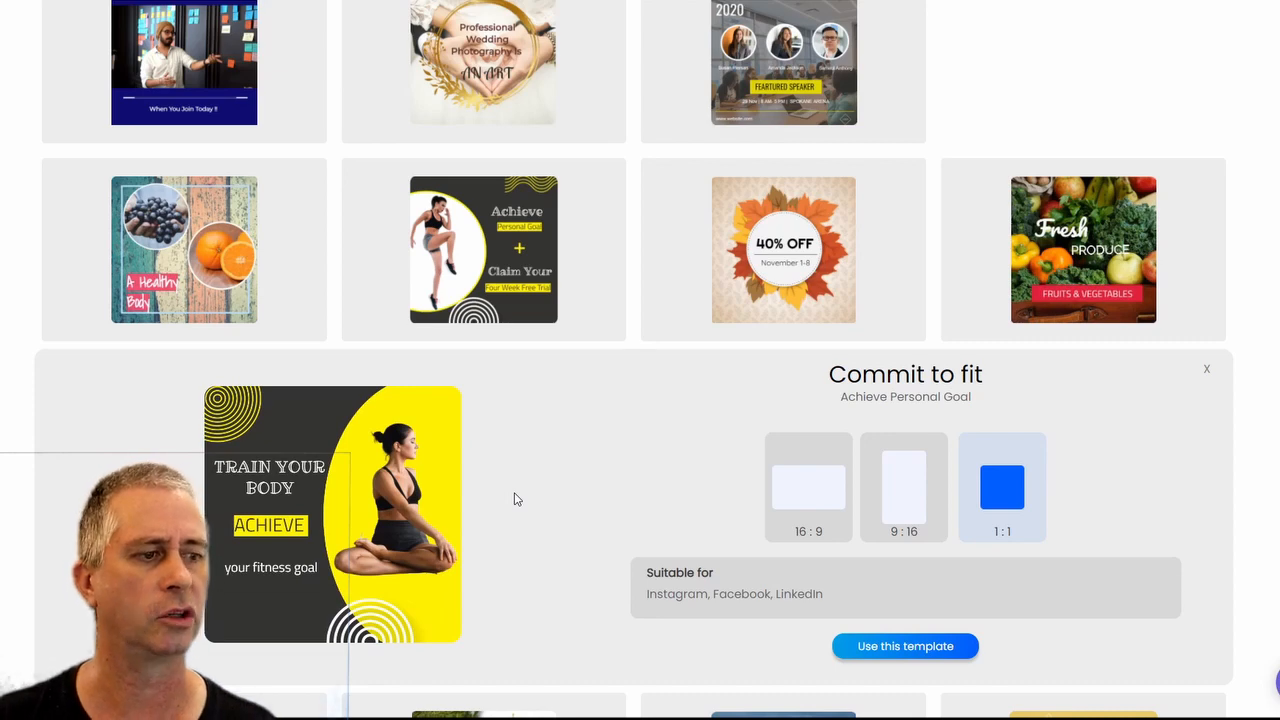
{"action": "left_click", "coordinate": [905, 646]}
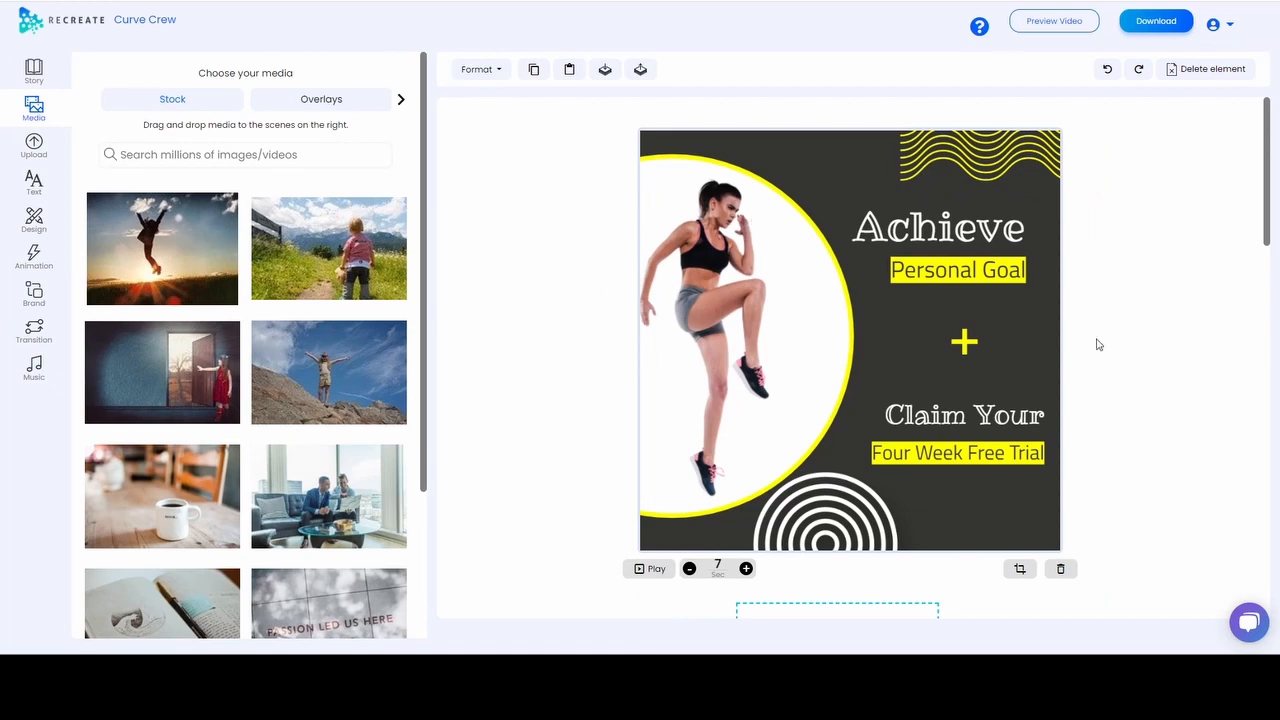
Review the template's scenes and transitions from the opening scene to the closing logo scene.
{"action": "scroll", "coordinate": [1114, 277], "scroll_direction": "down", "scroll_amount": 2}
{"action": "scroll", "coordinate": [791, 149], "scroll_direction": "up", "scroll_amount": 2}
{"action": "scroll", "coordinate": [994, 300], "scroll_direction": "down", "scroll_amount": 5}
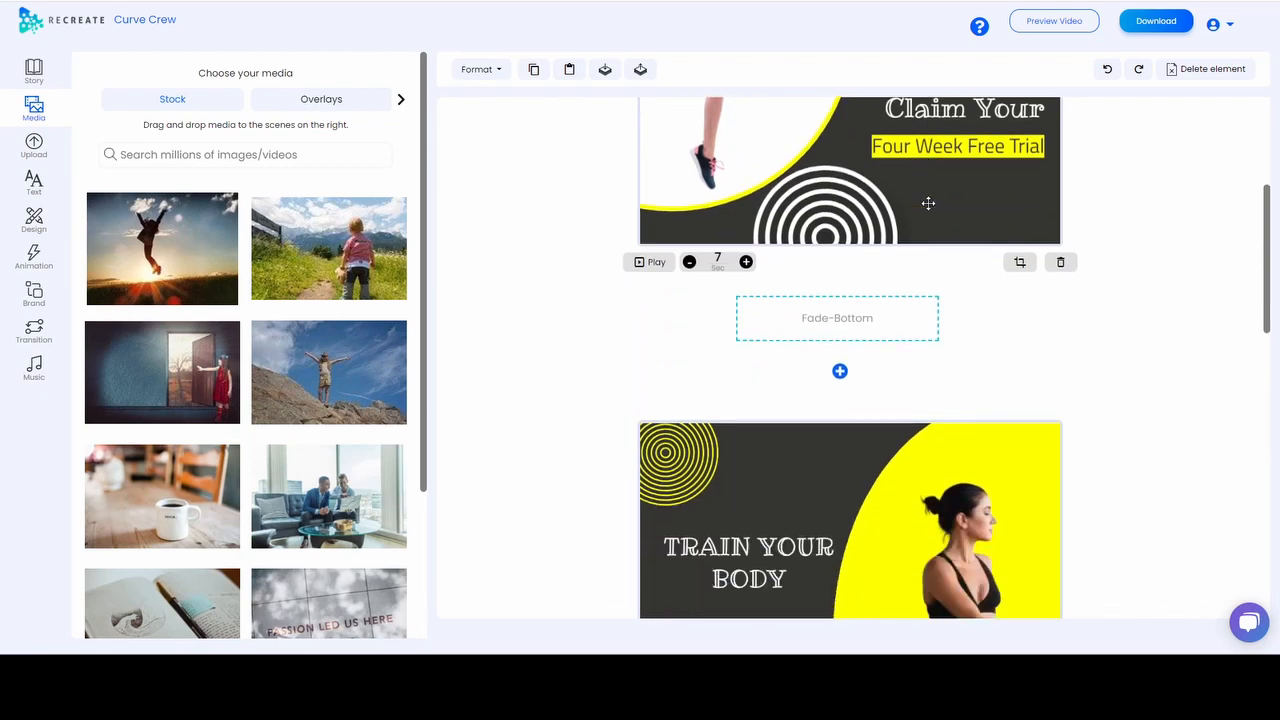
{"action": "scroll", "coordinate": [850, 212], "scroll_direction": "down", "scroll_amount": 6}
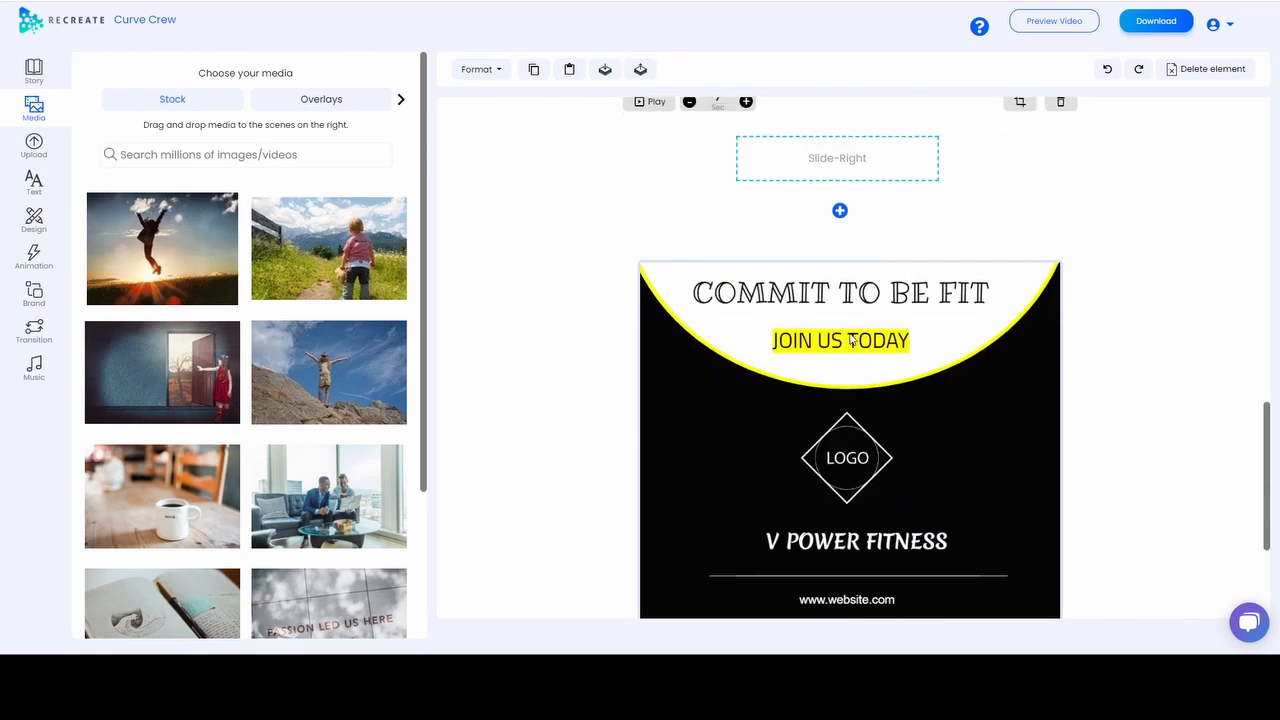
{"action": "scroll", "coordinate": [871, 437], "scroll_direction": "up", "scroll_amount": 10}
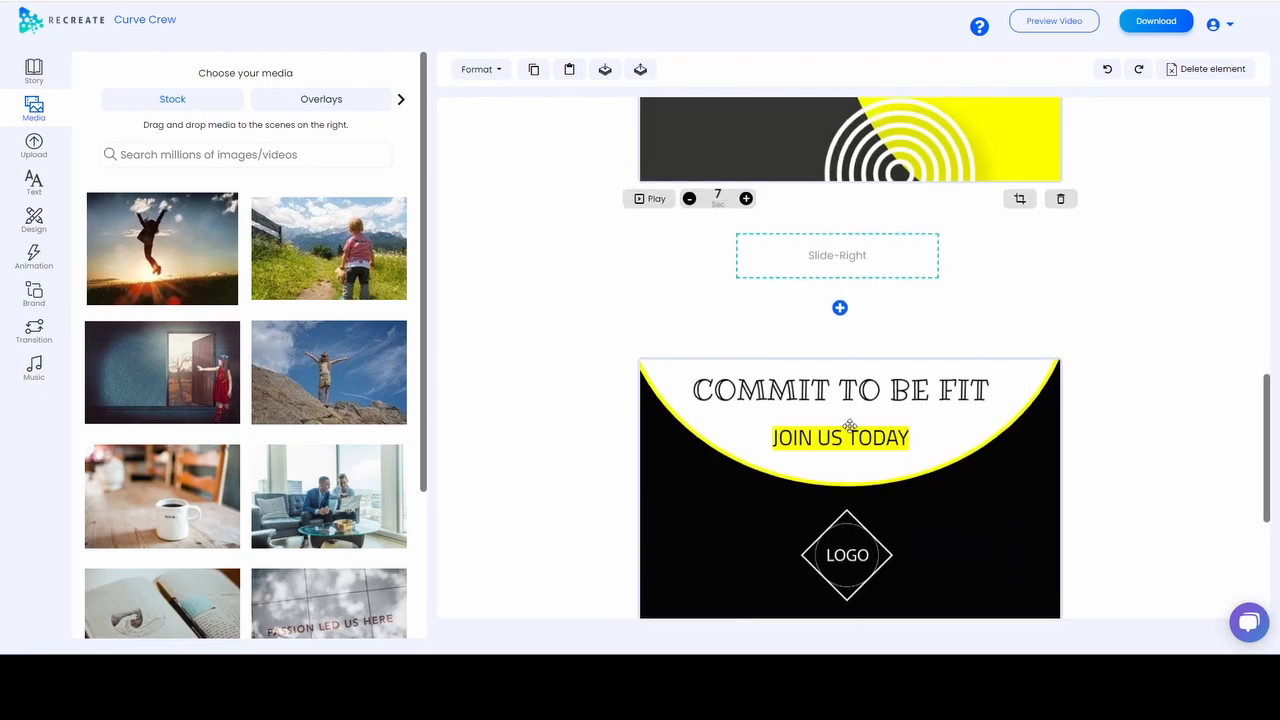
{"action": "scroll", "coordinate": [862, 427], "scroll_direction": "up", "scroll_amount": 1}
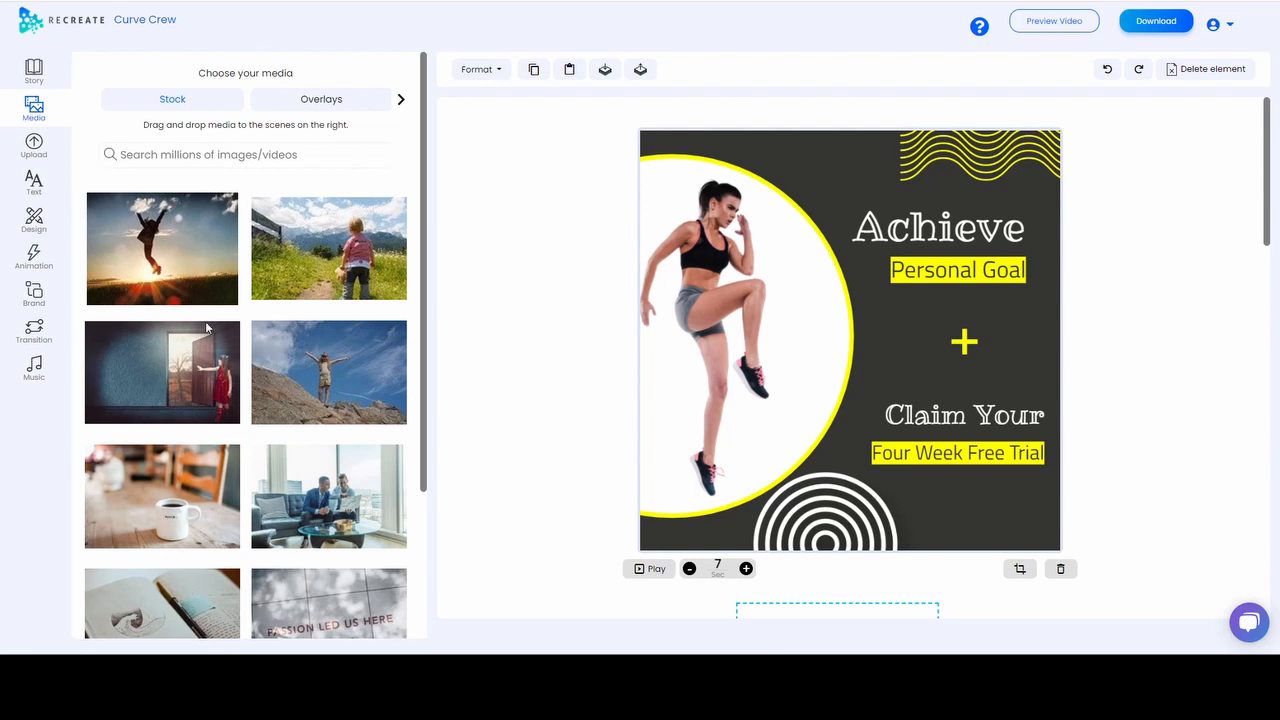
{"action": "scroll", "coordinate": [848, 245], "scroll_direction": "down", "scroll_amount": 2}
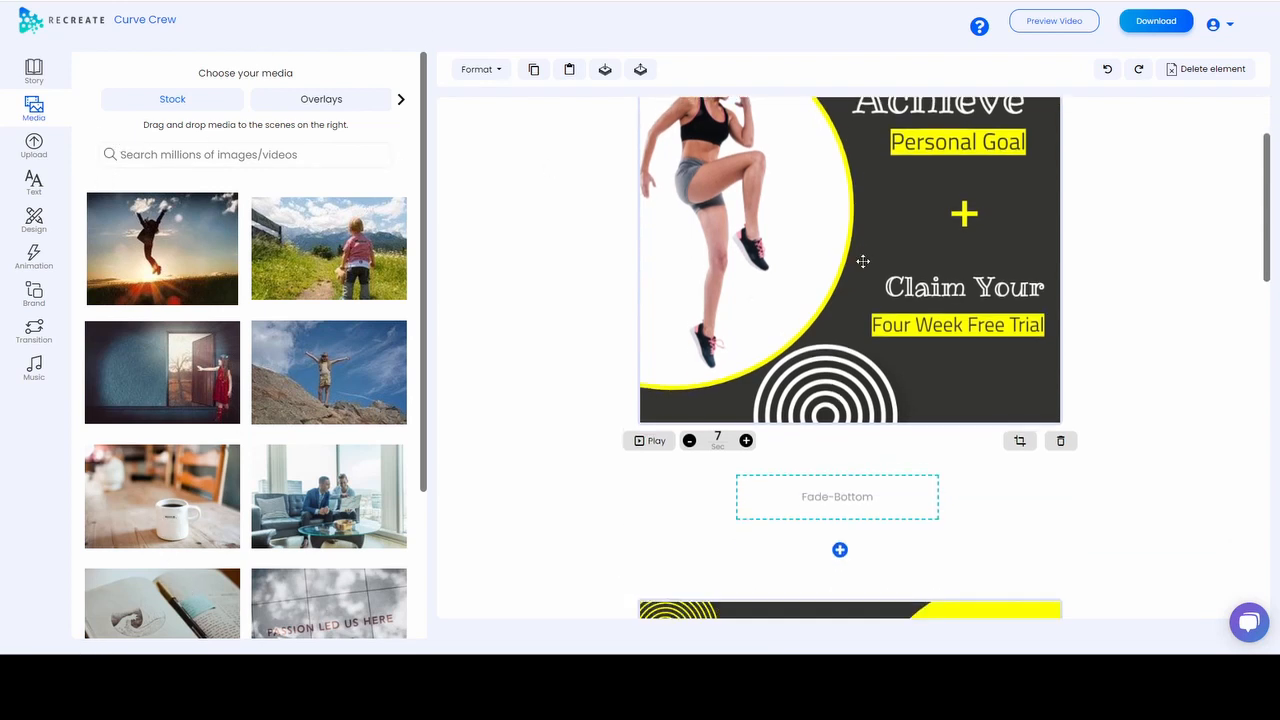
{"action": "scroll", "coordinate": [883, 263], "scroll_direction": "up", "scroll_amount": 2}
Upload four media files, including the group photos, to the Curve Crew uploads folder and add the C logo to the brand preset.
{"action": "left_click", "coordinate": [34, 148]}
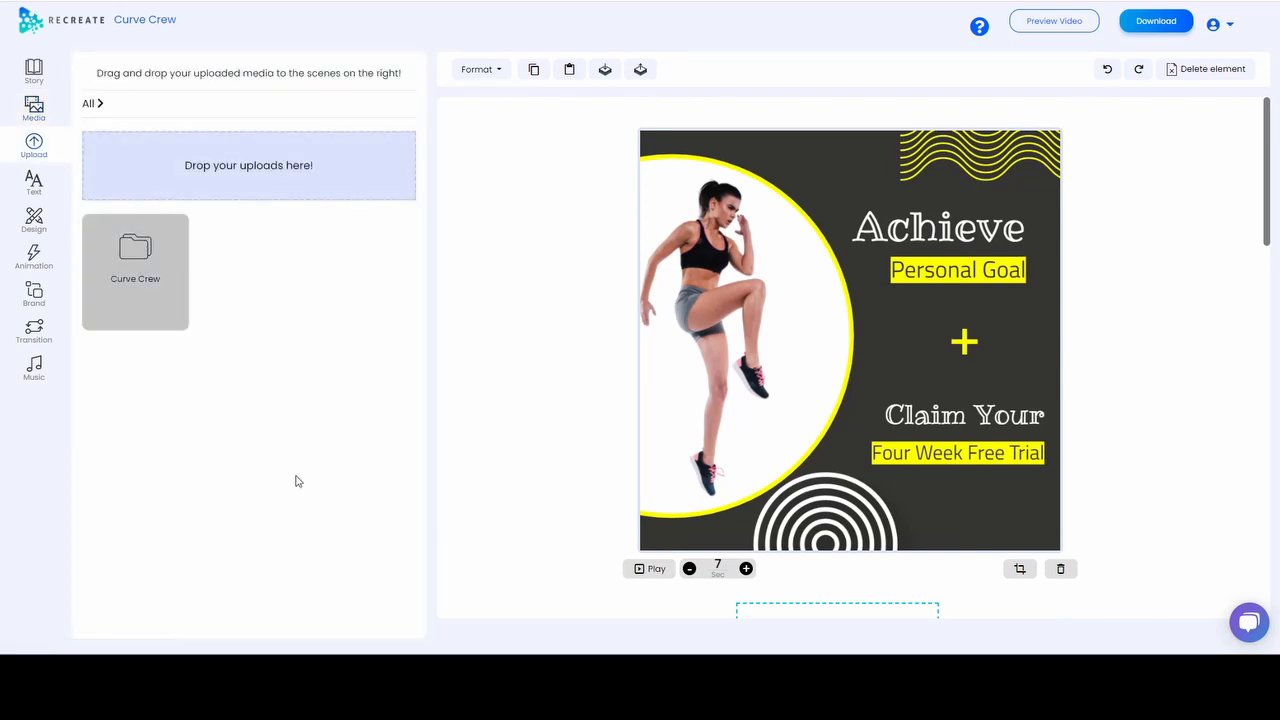
{"action": "double_click", "coordinate": [149, 277]}
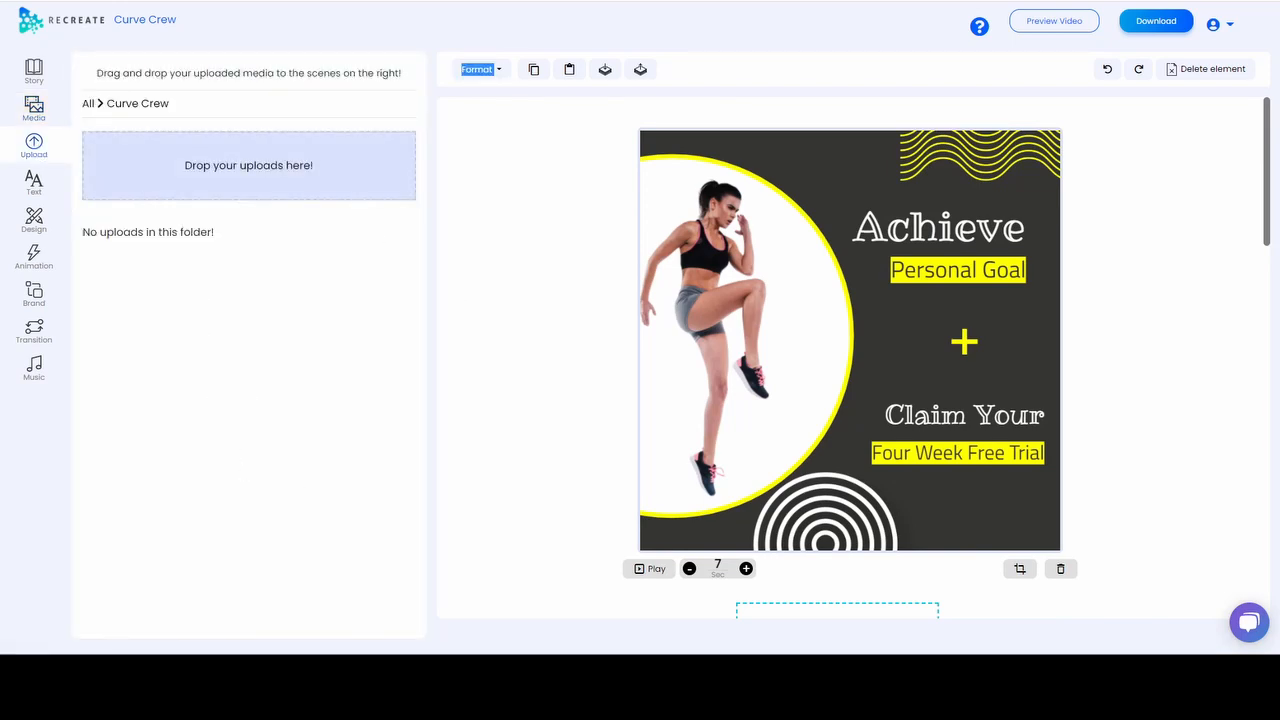
{"action": "left_click", "coordinate": [228, 171]}
{"action": "left_click_drag", "start_coordinate": [134, 147], "coordinate": [262, 165]}
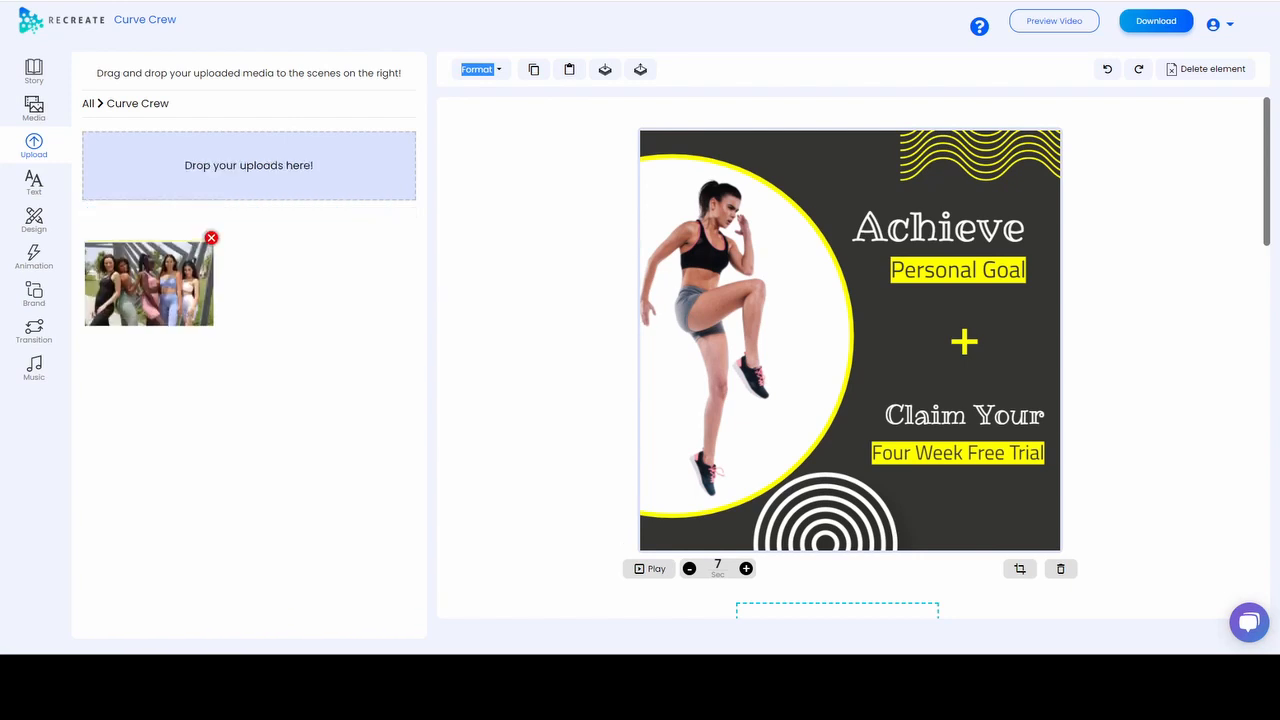
{"action": "left_click_drag", "start_coordinate": [411, 120], "coordinate": [306, 165]}
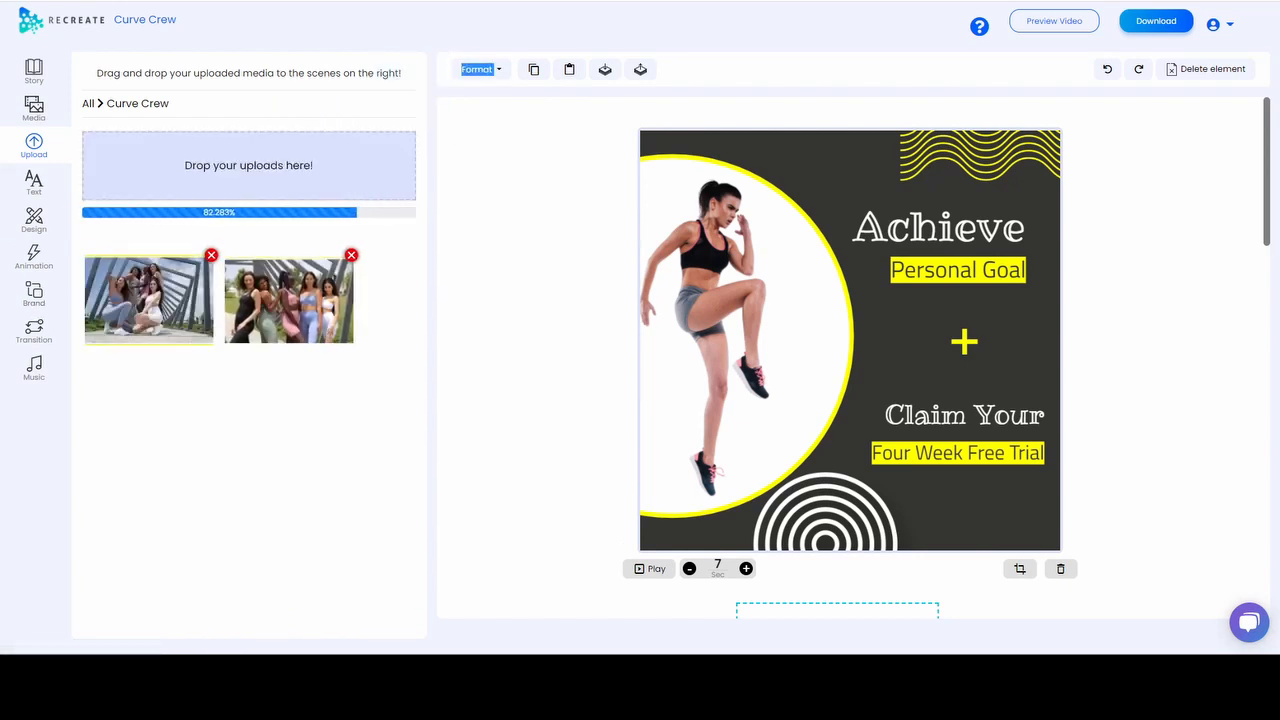
{"action": "left_click_drag", "start_coordinate": [411, 120], "coordinate": [279, 170]}
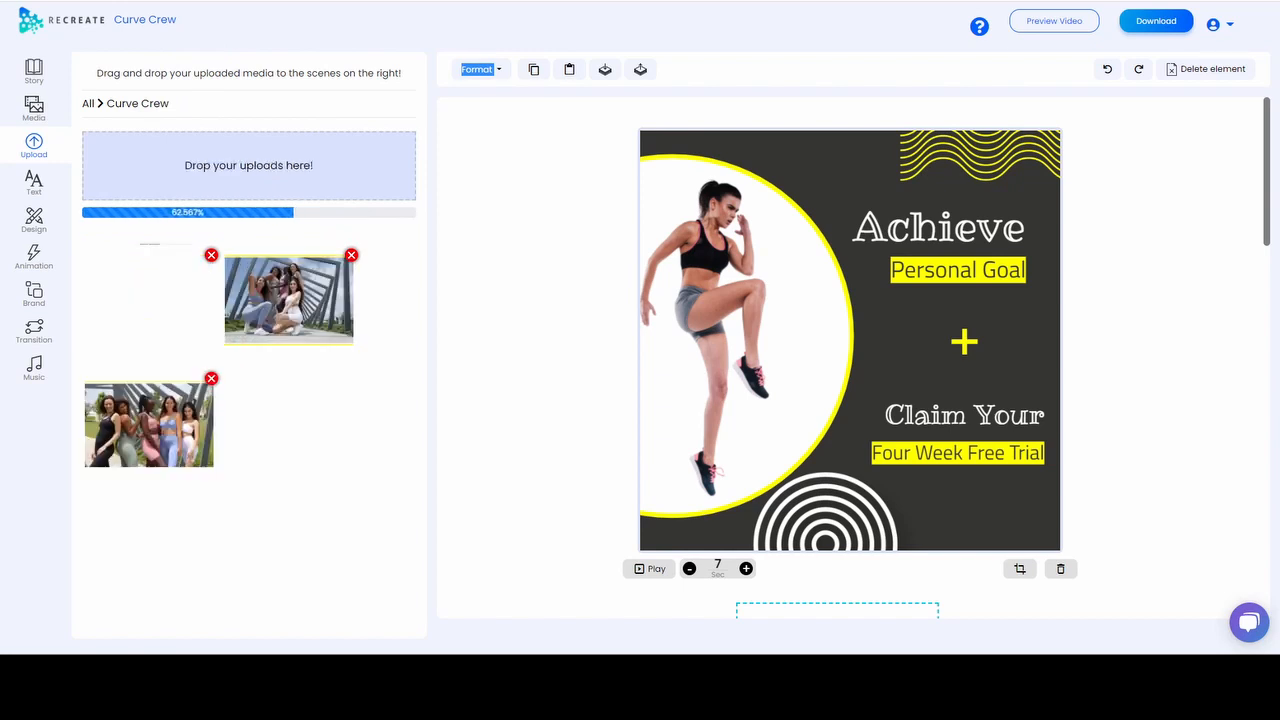
{"action": "left_click_drag", "start_coordinate": [411, 120], "coordinate": [291, 200]}
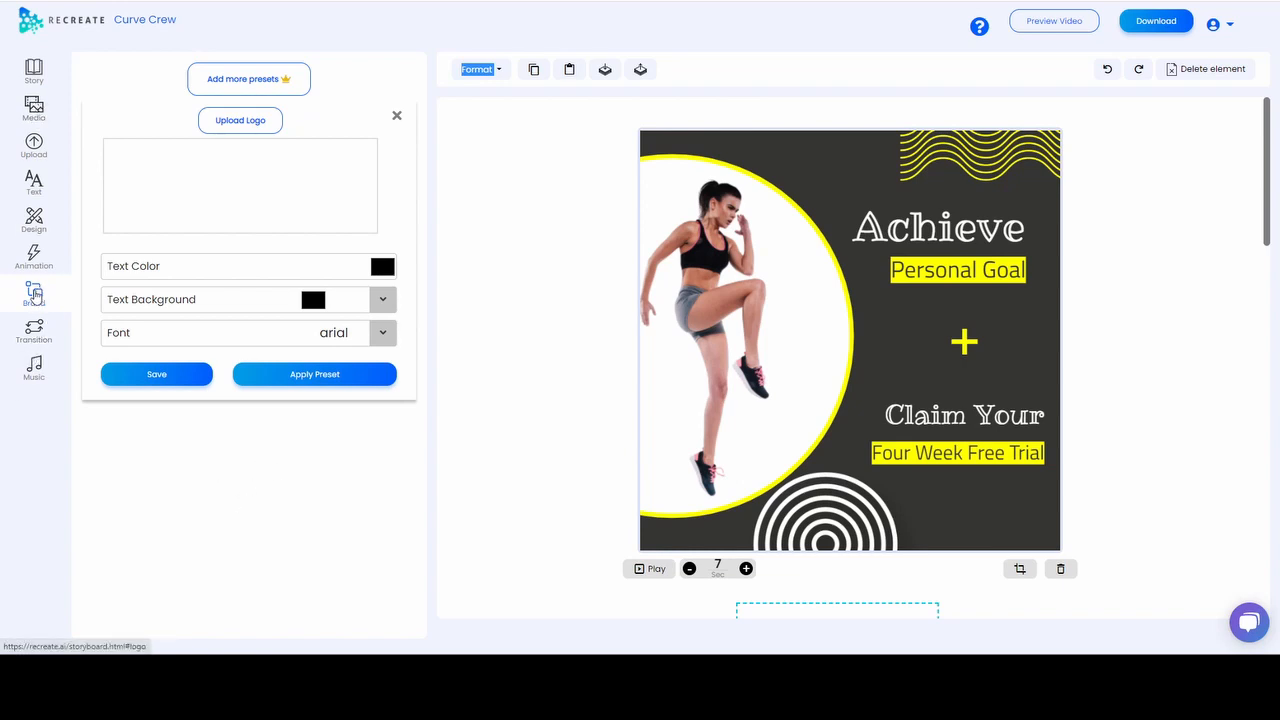
{"action": "left_click", "coordinate": [243, 122]}
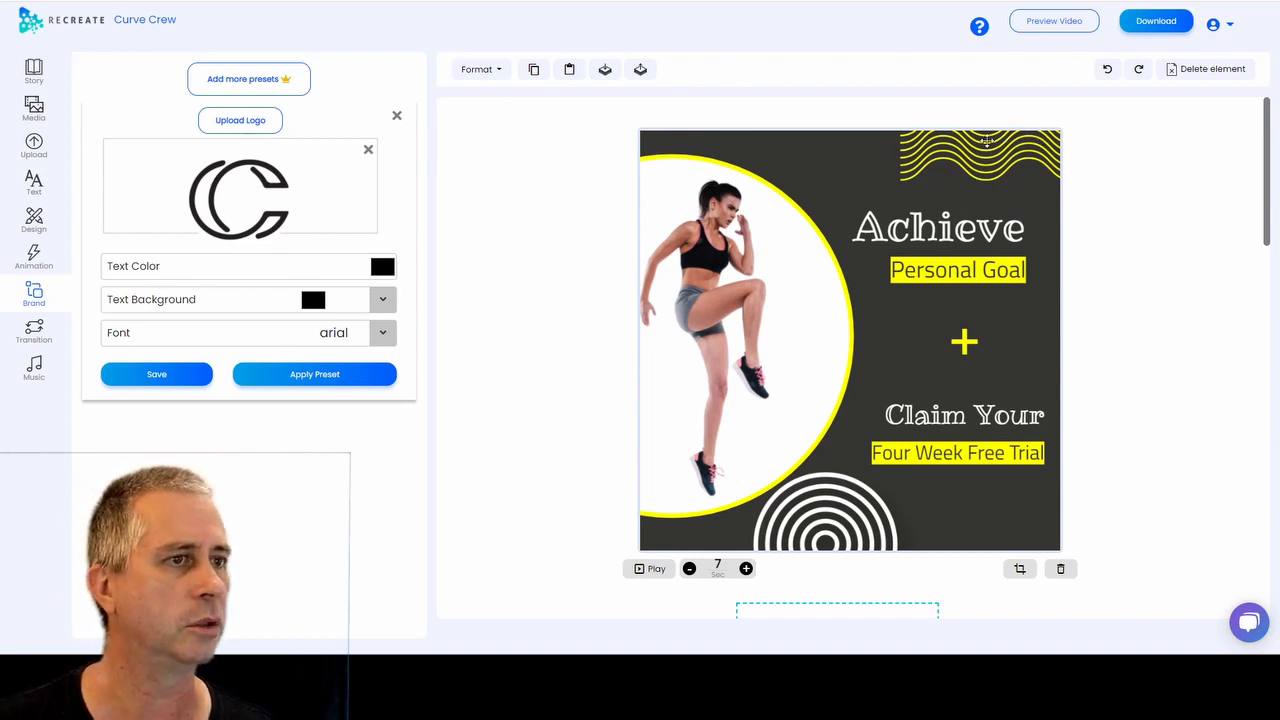
Check the first scene's individual elements with the design settings open and nudge the white concentric circles slightly to the left.
{"action": "left_click", "coordinate": [1000, 350]}
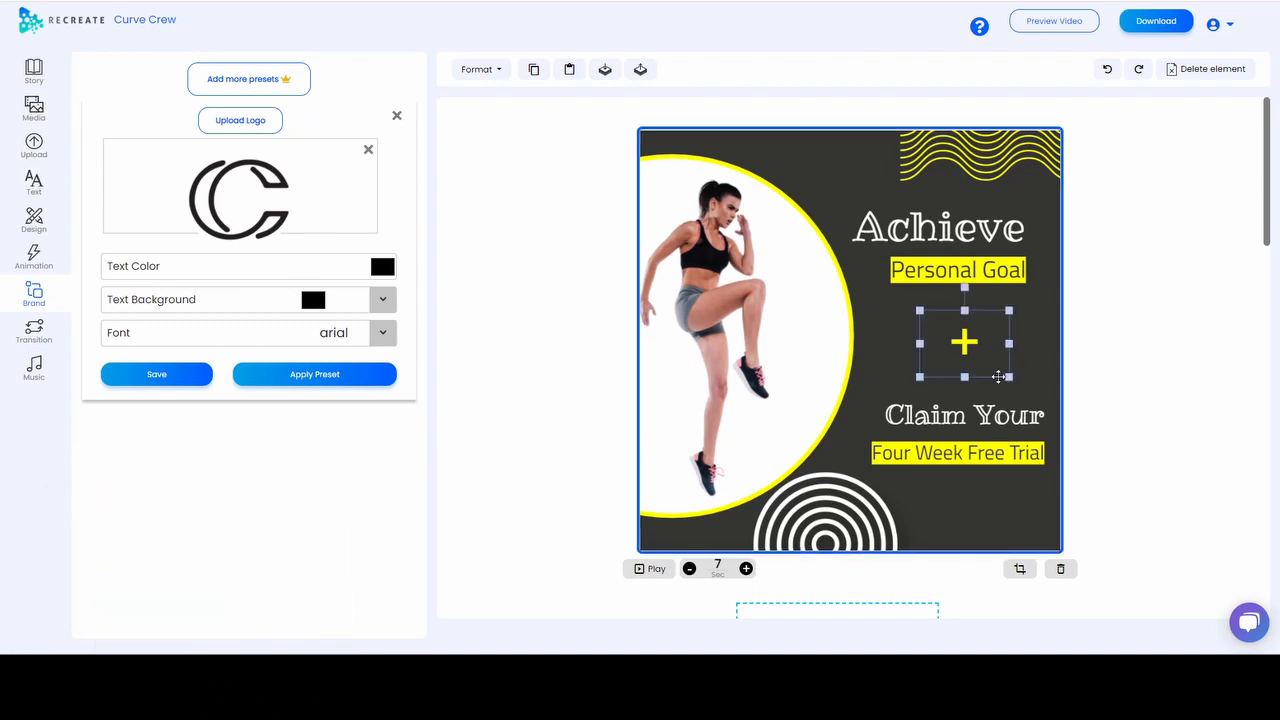
{"action": "left_click", "coordinate": [826, 164]}
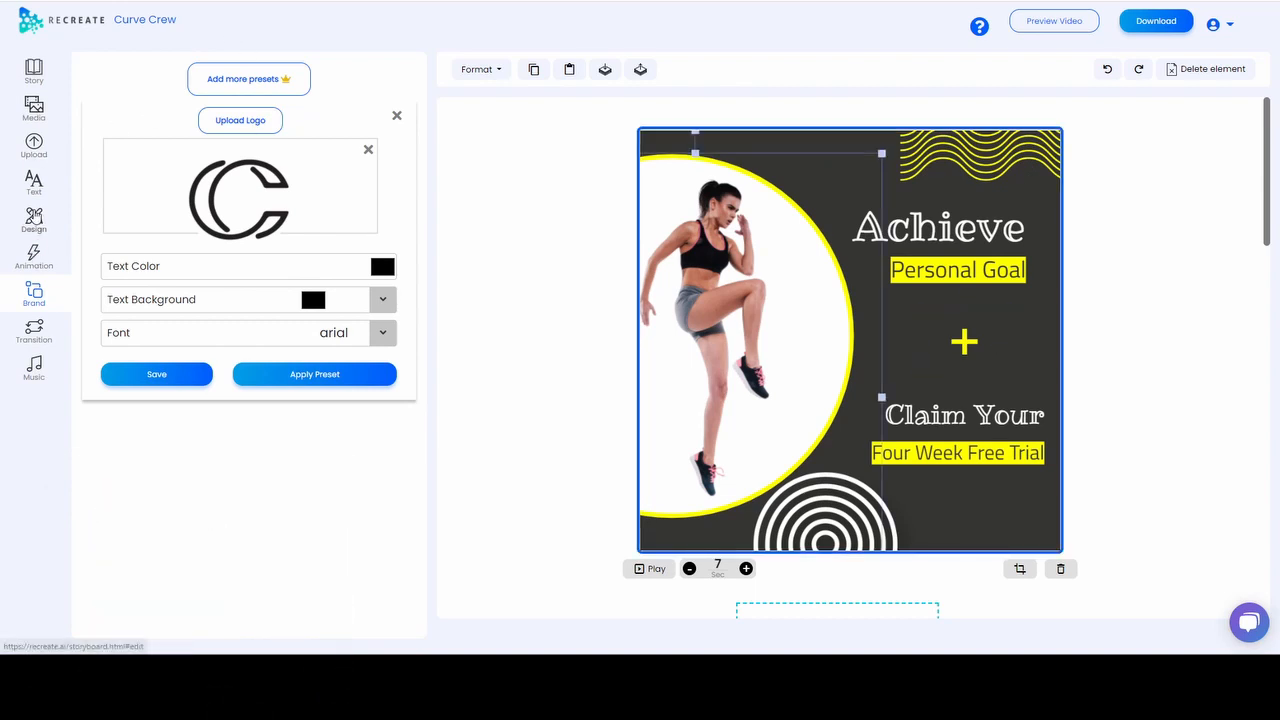
{"action": "left_click", "coordinate": [34, 218]}
{"action": "left_click", "coordinate": [966, 415]}
{"action": "left_click", "coordinate": [800, 534]}
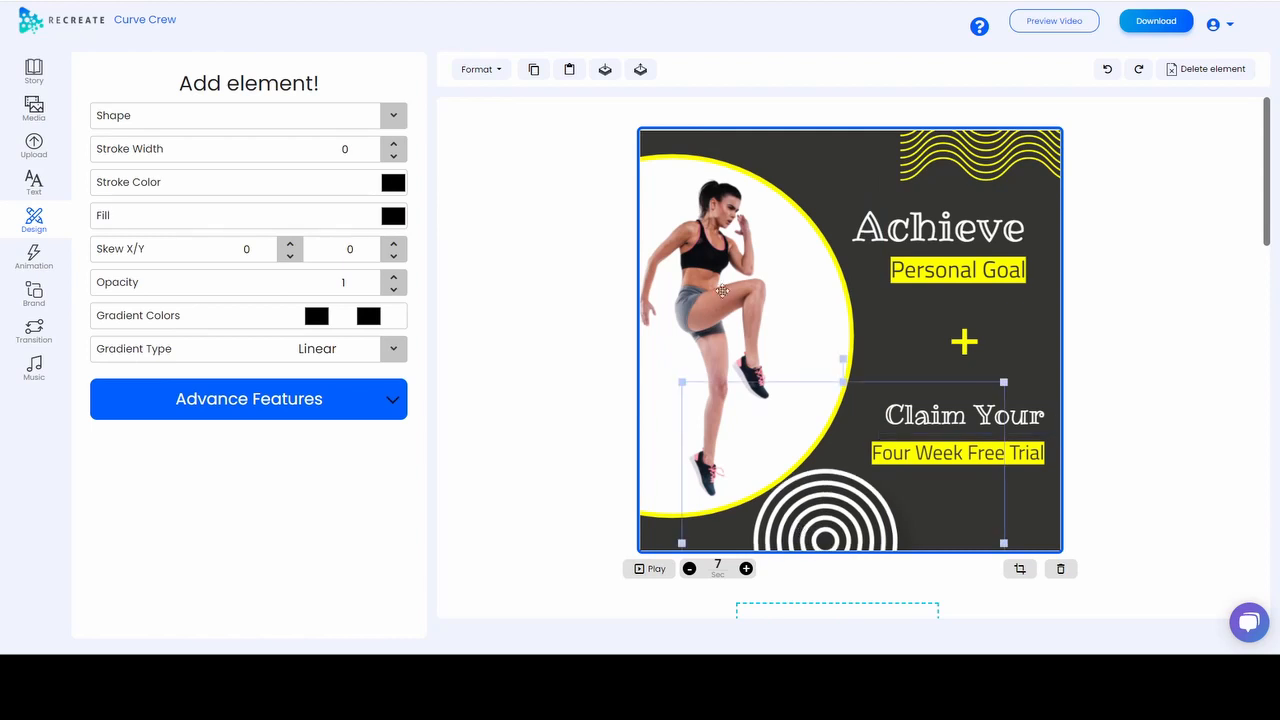
{"action": "left_click_drag", "start_coordinate": [833, 537], "coordinate": [830, 537]}
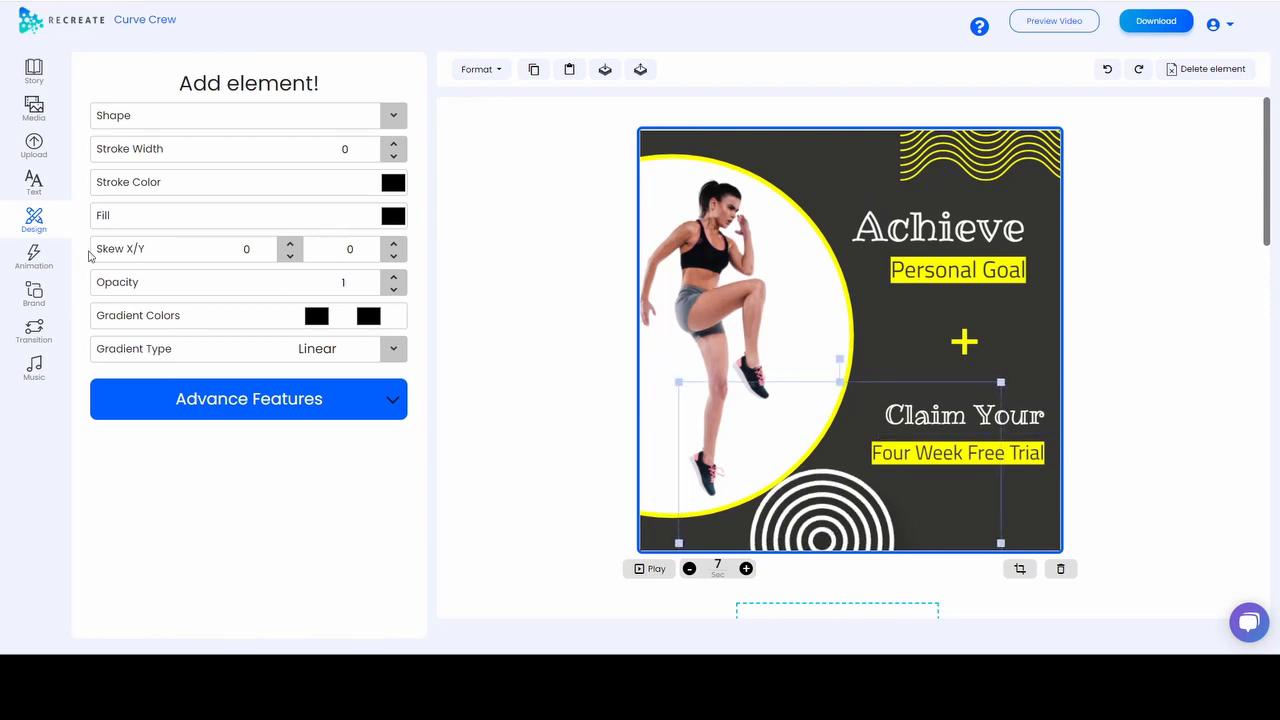
Examine the entrance and exit animation settings of the woman's photo layer, image-2, in the first scene.
{"action": "left_click", "coordinate": [34, 258]}
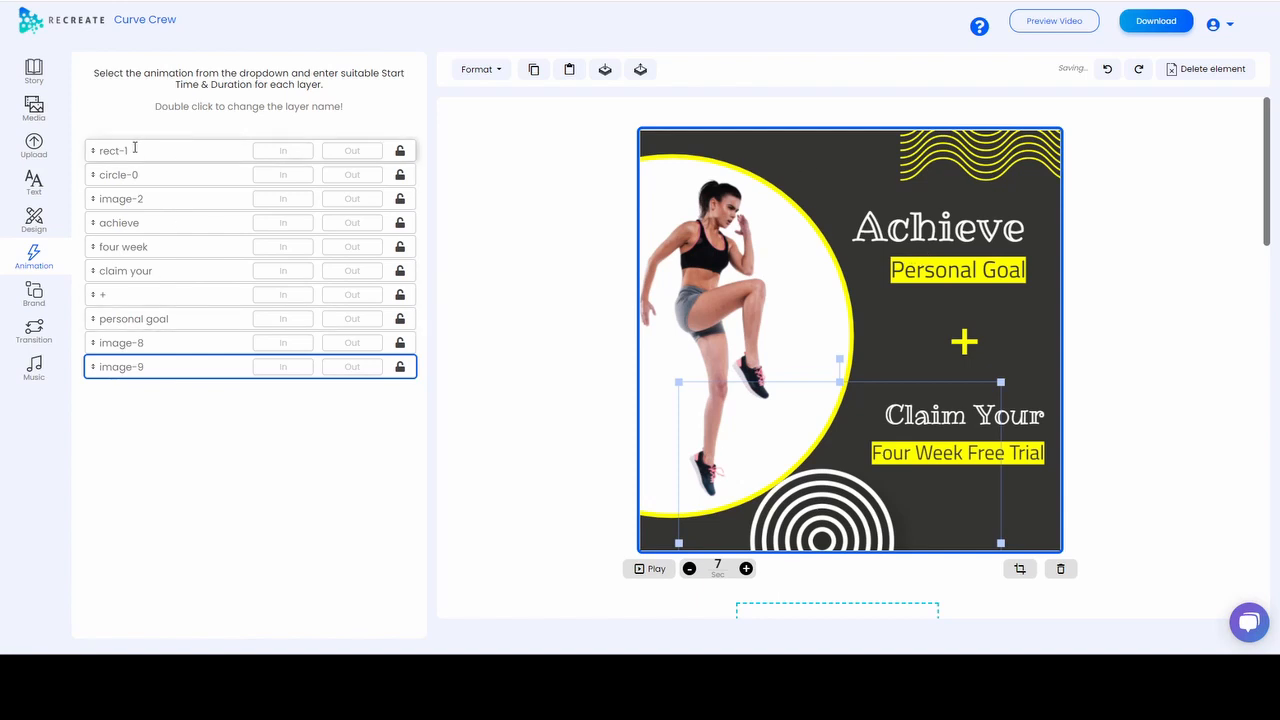
{"action": "left_click", "coordinate": [720, 263]}
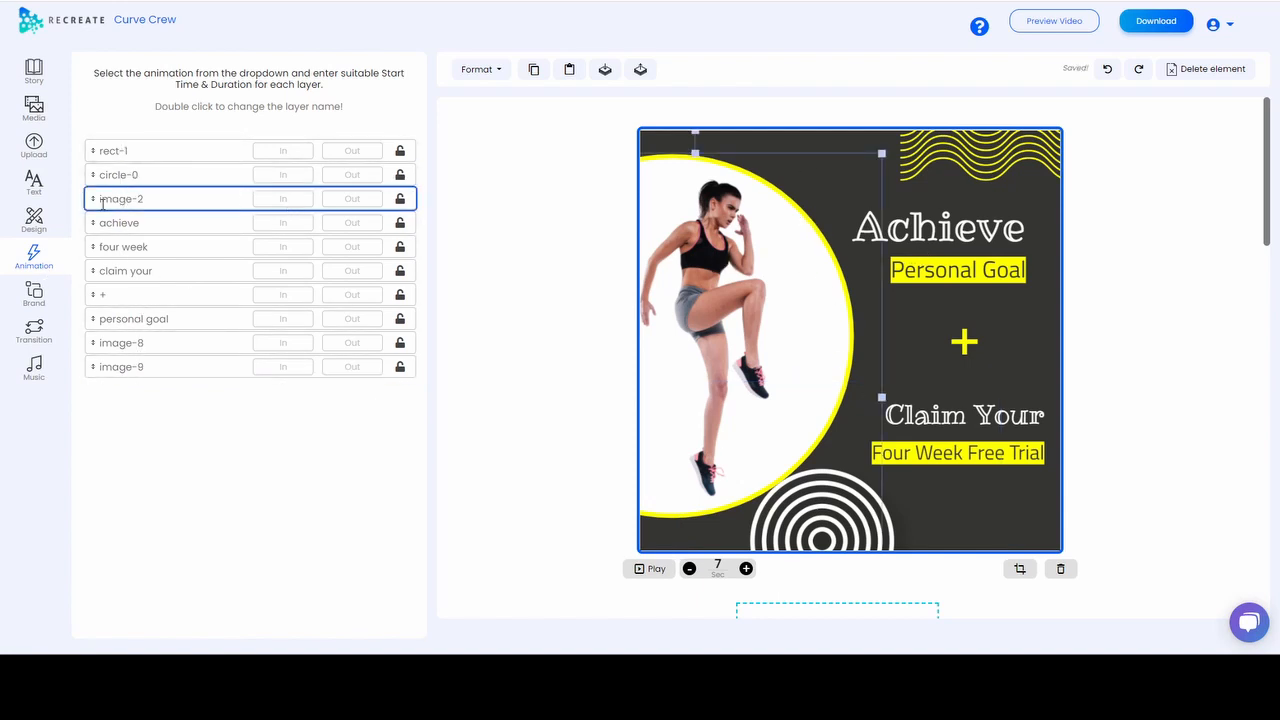
{"action": "left_click", "coordinate": [285, 200]}
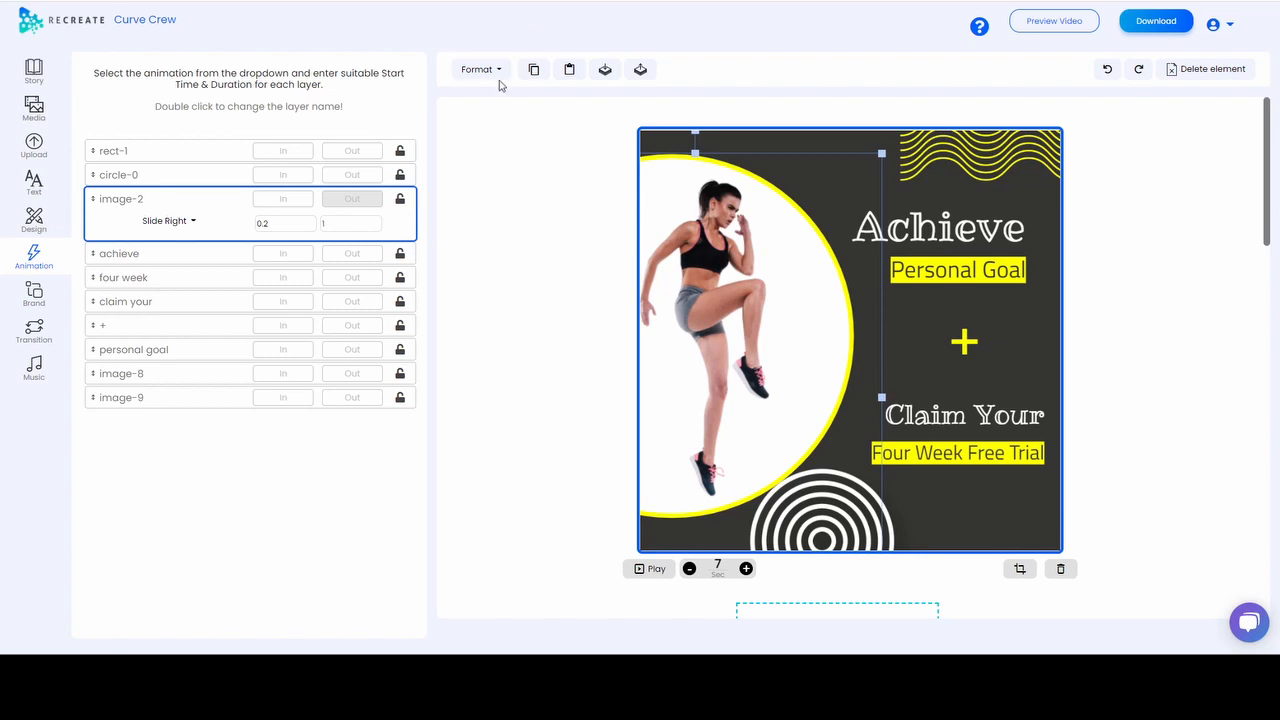
Delete the woman's photo, the "Four Week Free Trial", "Claim Your" and plus texts, and the yellow-outlined white circle from the first scene.
{"action": "left_click", "coordinate": [754, 325]}
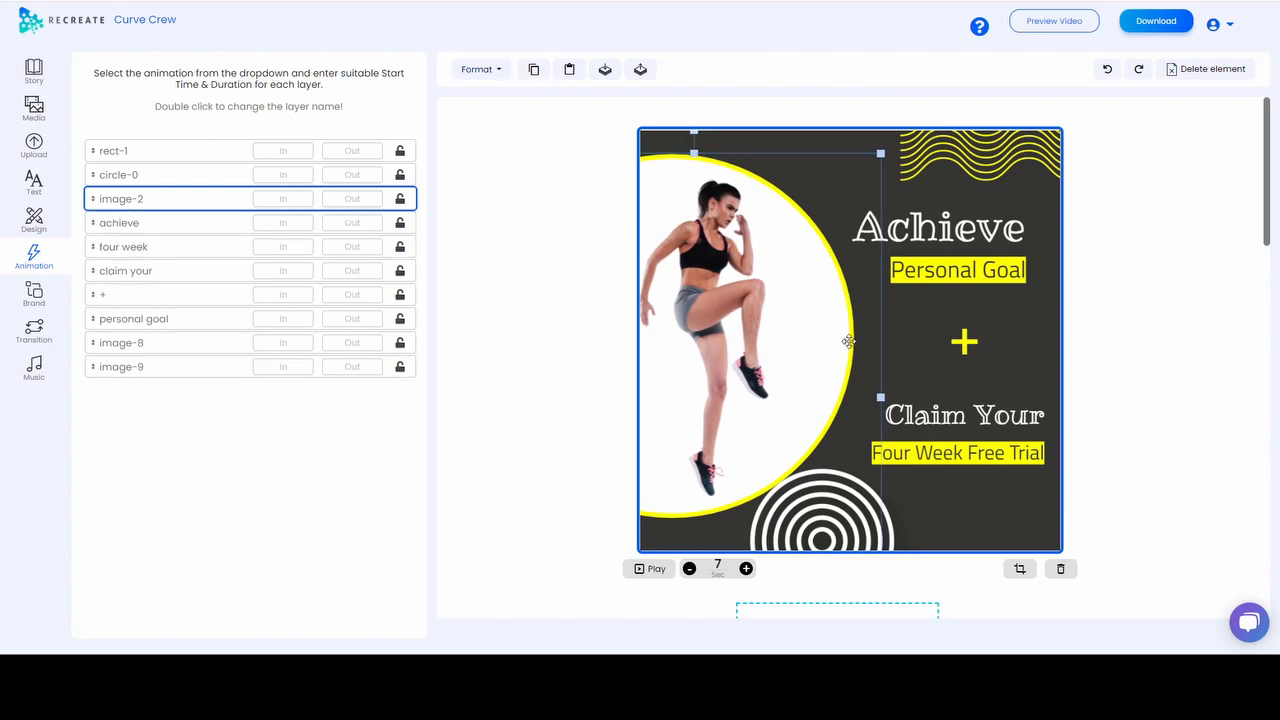
{"action": "key", "text": "Delete"}
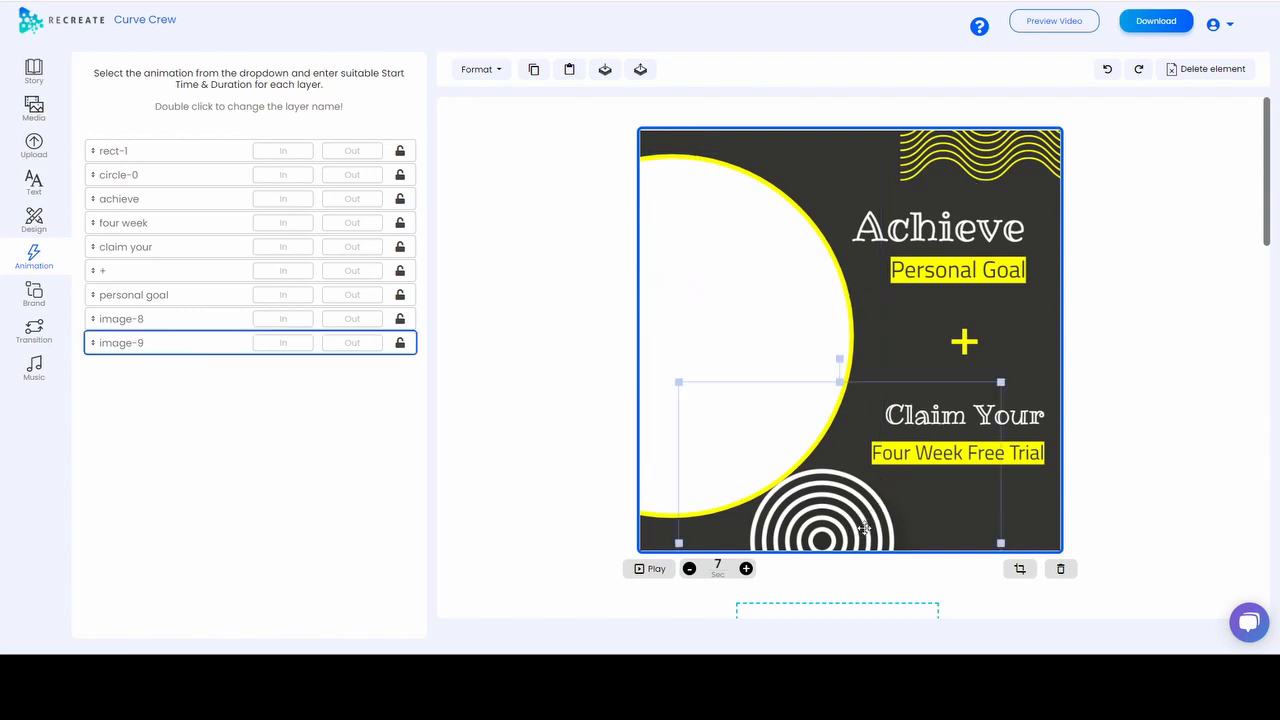
{"action": "left_click", "coordinate": [1028, 454]}
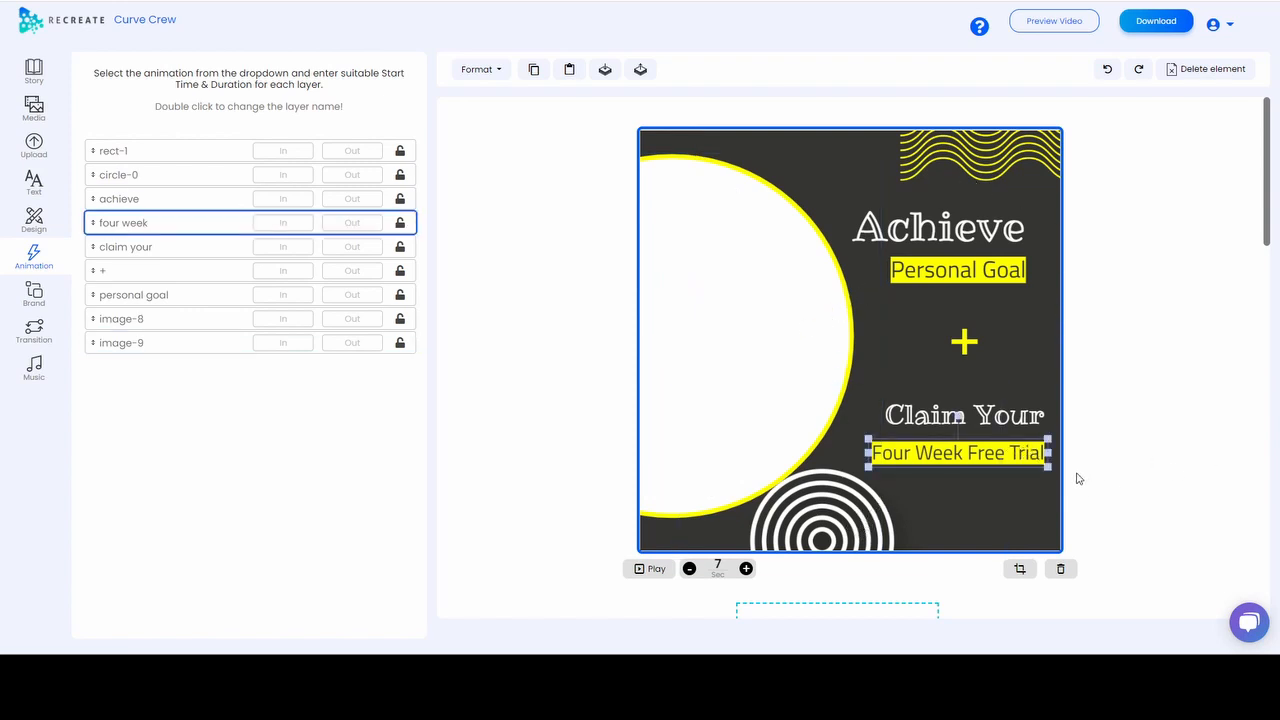
{"action": "left_click", "coordinate": [1205, 69]}
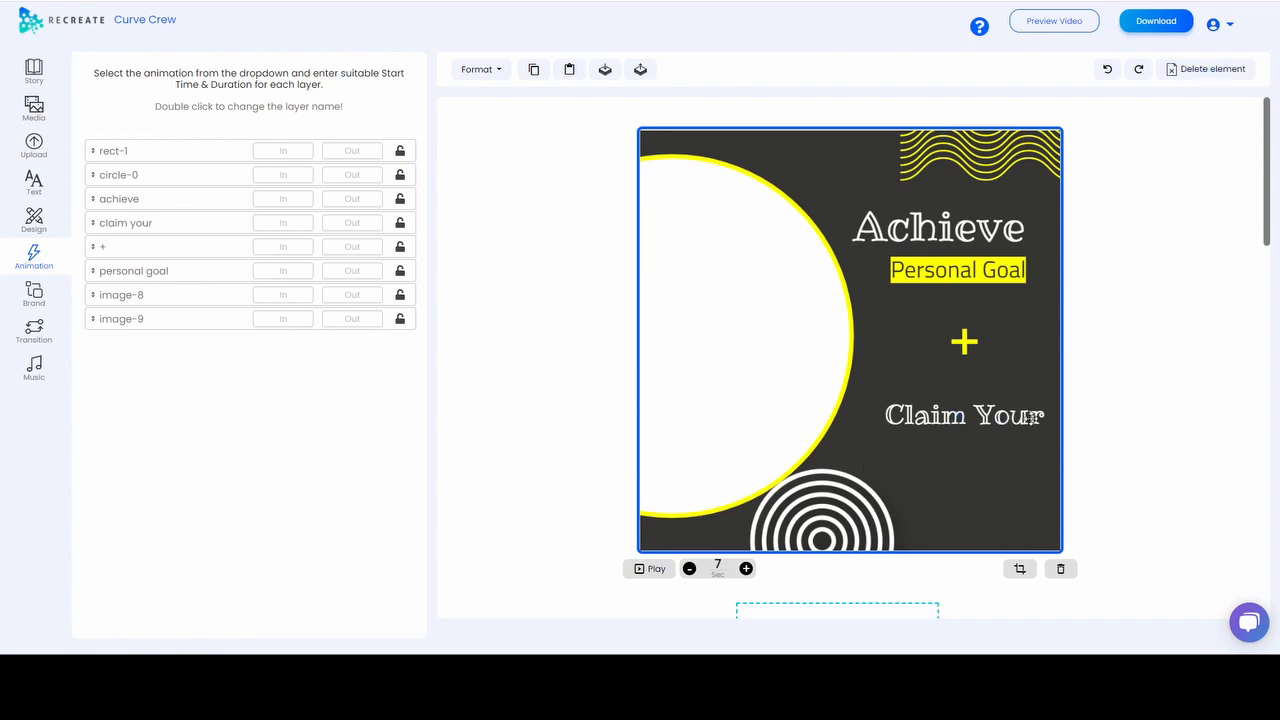
{"action": "left_click", "coordinate": [1225, 69]}
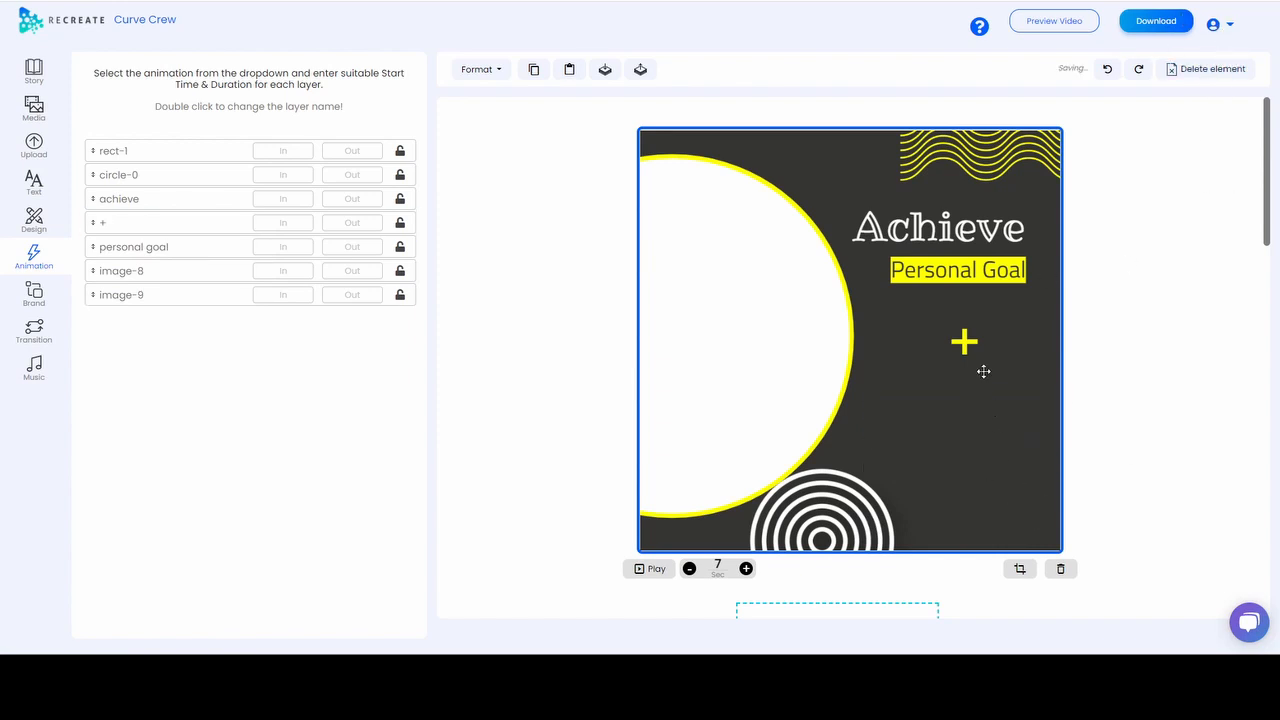
{"action": "left_click", "coordinate": [1210, 70]}
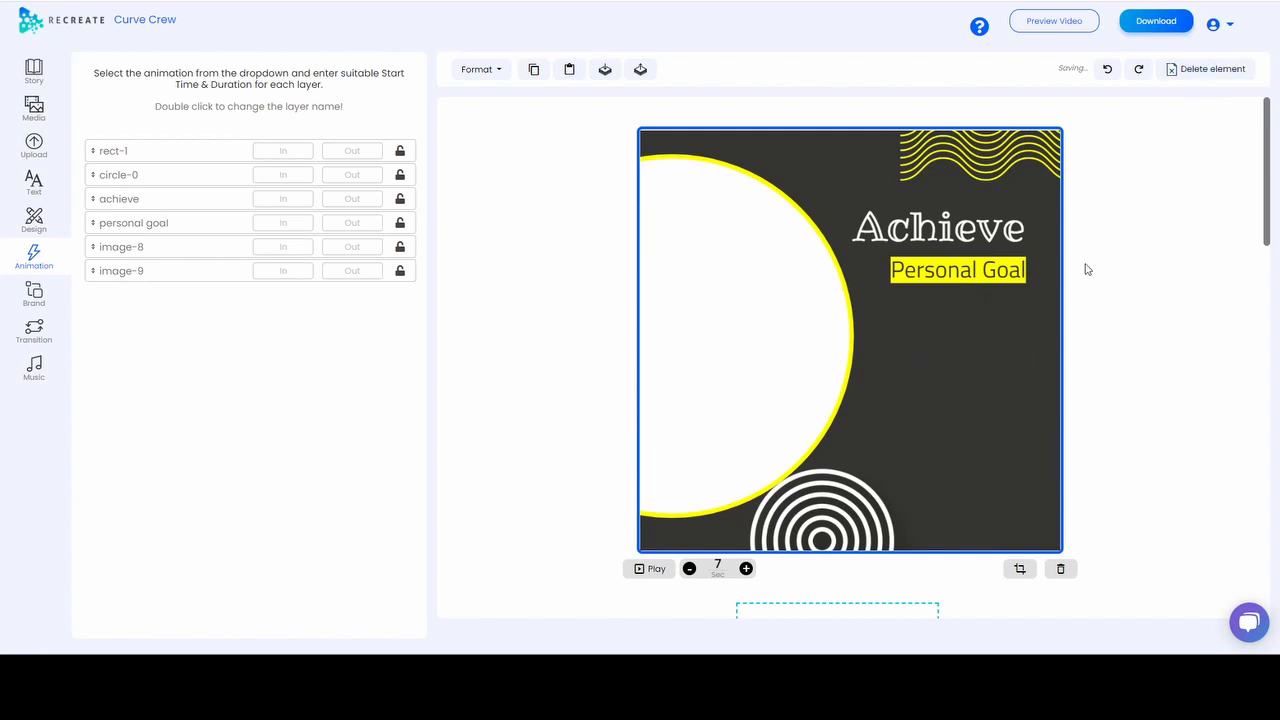
{"action": "left_click", "coordinate": [757, 315]}
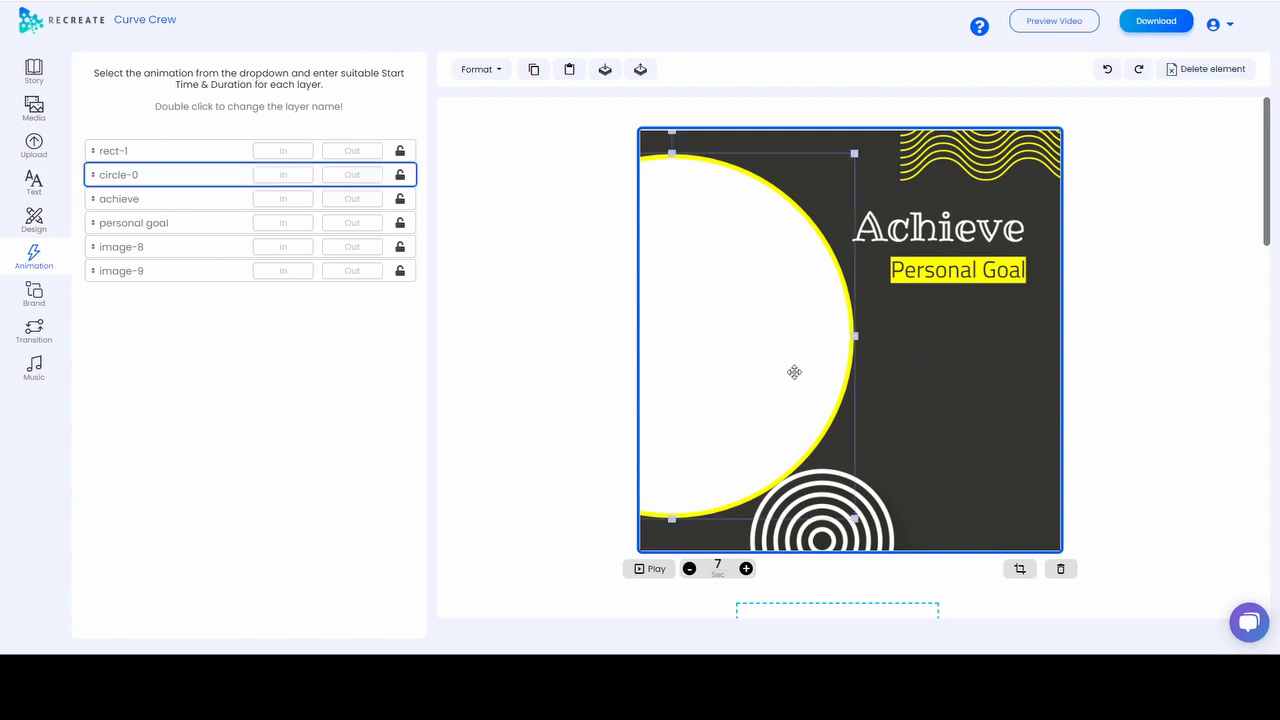
{"action": "left_click", "coordinate": [1210, 69]}
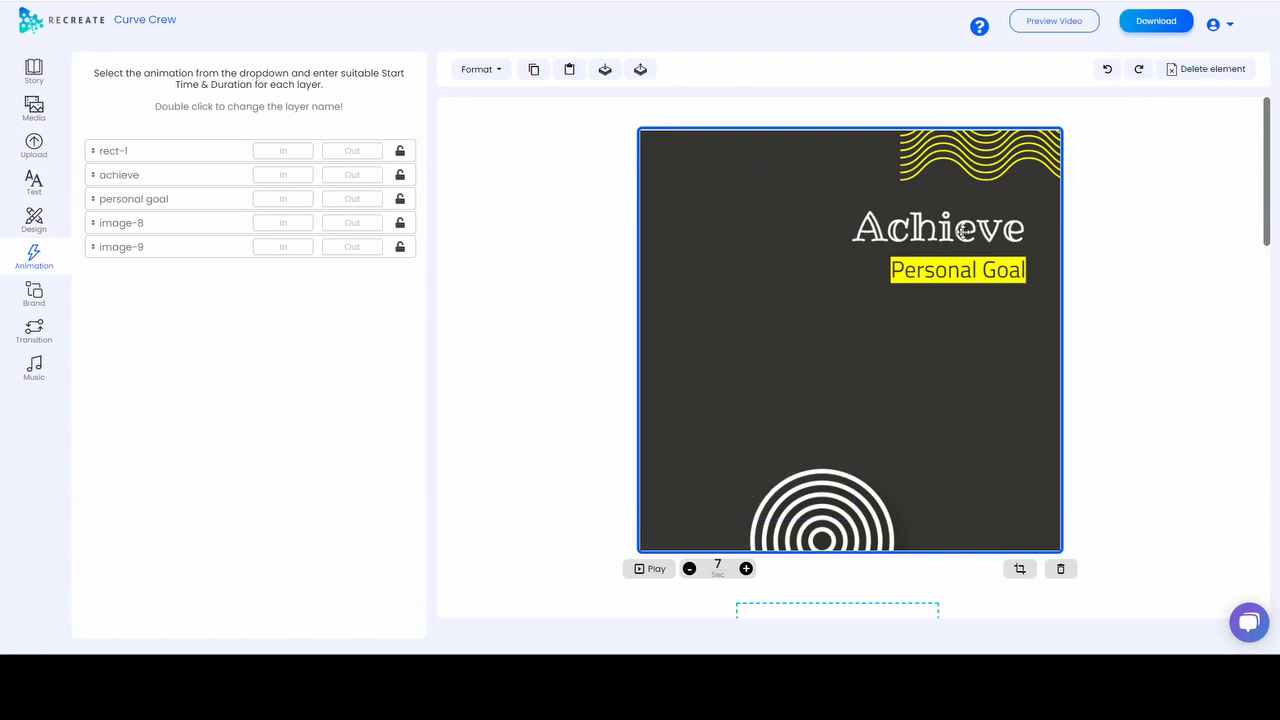
Try to move the "Achieve" heading beside the yellow waves and undo the resulting shift.
{"action": "left_click", "coordinate": [934, 231]}
{"action": "left_click", "coordinate": [858, 240]}
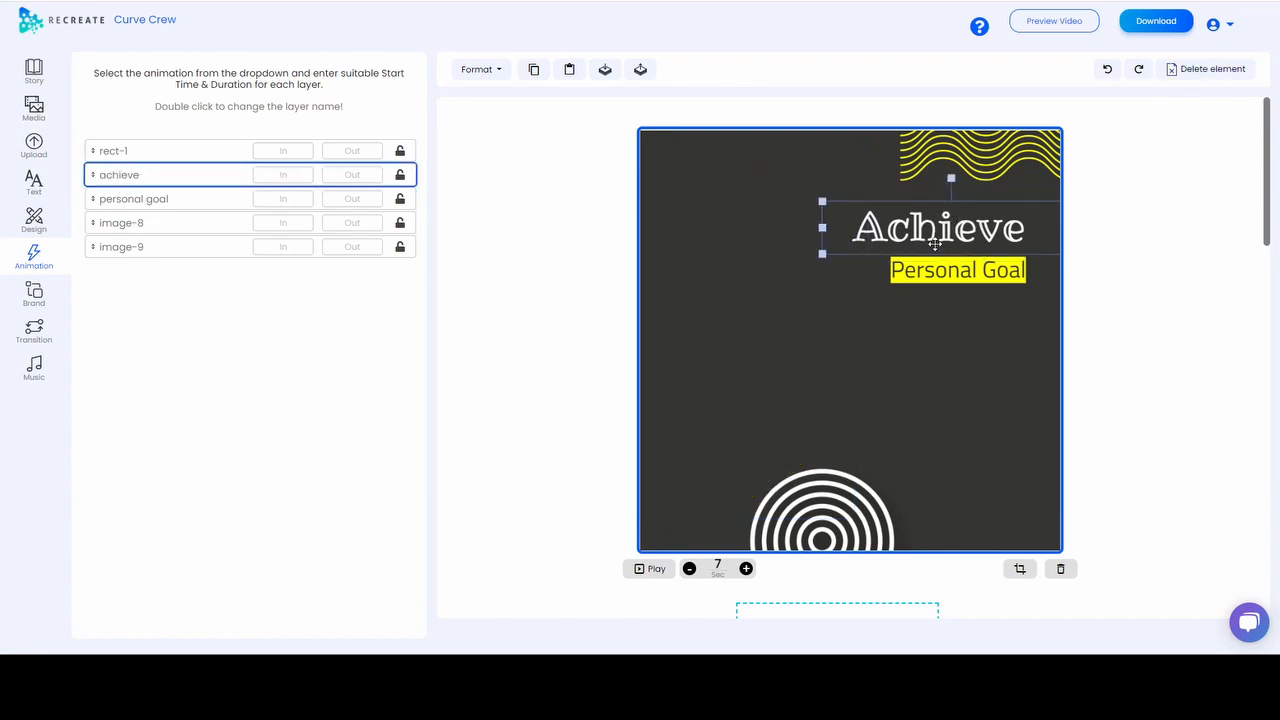
{"action": "mouse_move", "coordinate": [937, 228]}
{"action": "left_mouse_down"}
{"action": "mouse_move", "coordinate": [800, 240]}
{"action": "mouse_move", "coordinate": [948, 230]}
{"action": "left_mouse_up"}
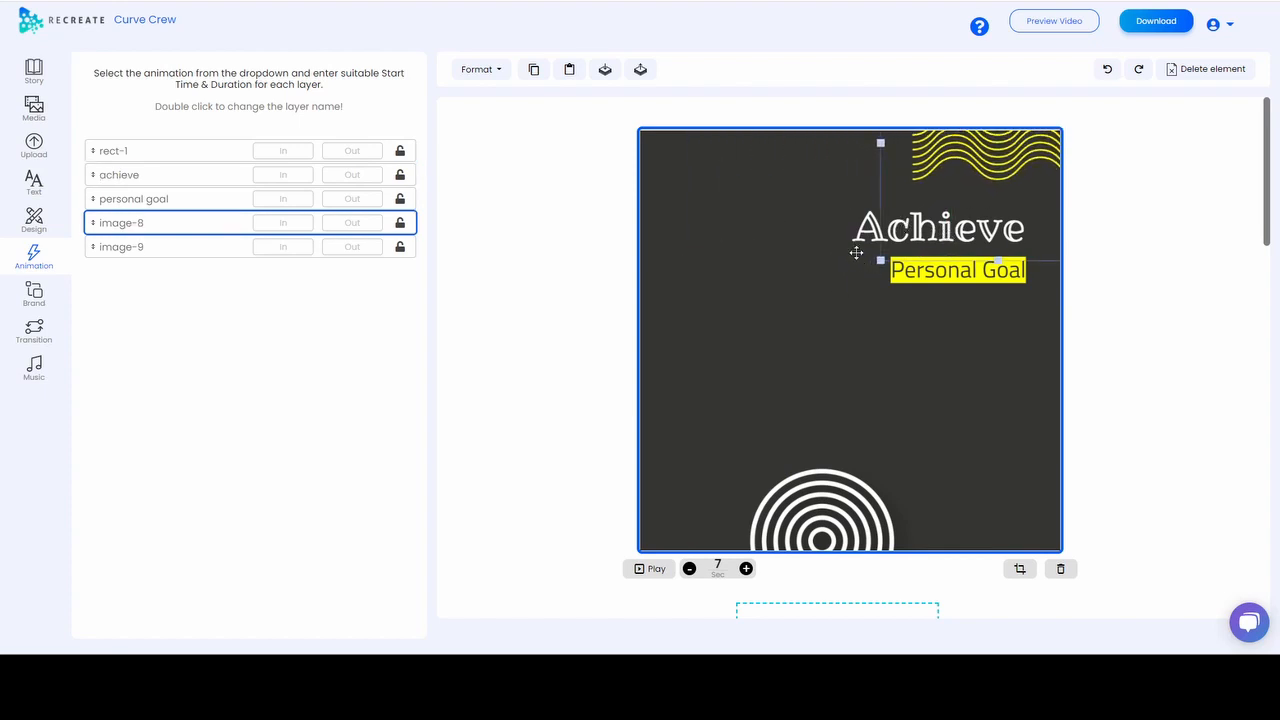
{"action": "key", "text": "ctrl+z"}
{"action": "left_click", "coordinate": [860, 231]}
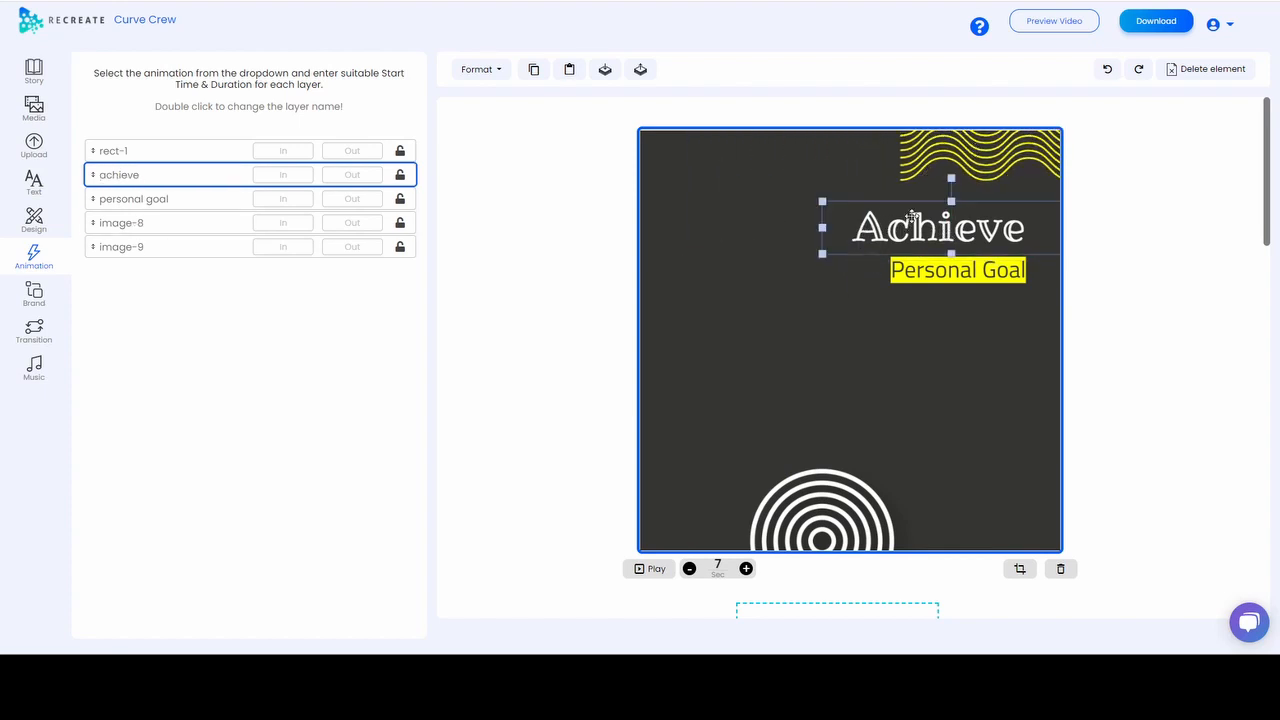
Lock the yellow waves layer, image-8, and move the "Achieve" heading to the upper-left area of the scene.
{"action": "left_click", "coordinate": [402, 152]}
{"action": "left_click", "coordinate": [877, 232]}
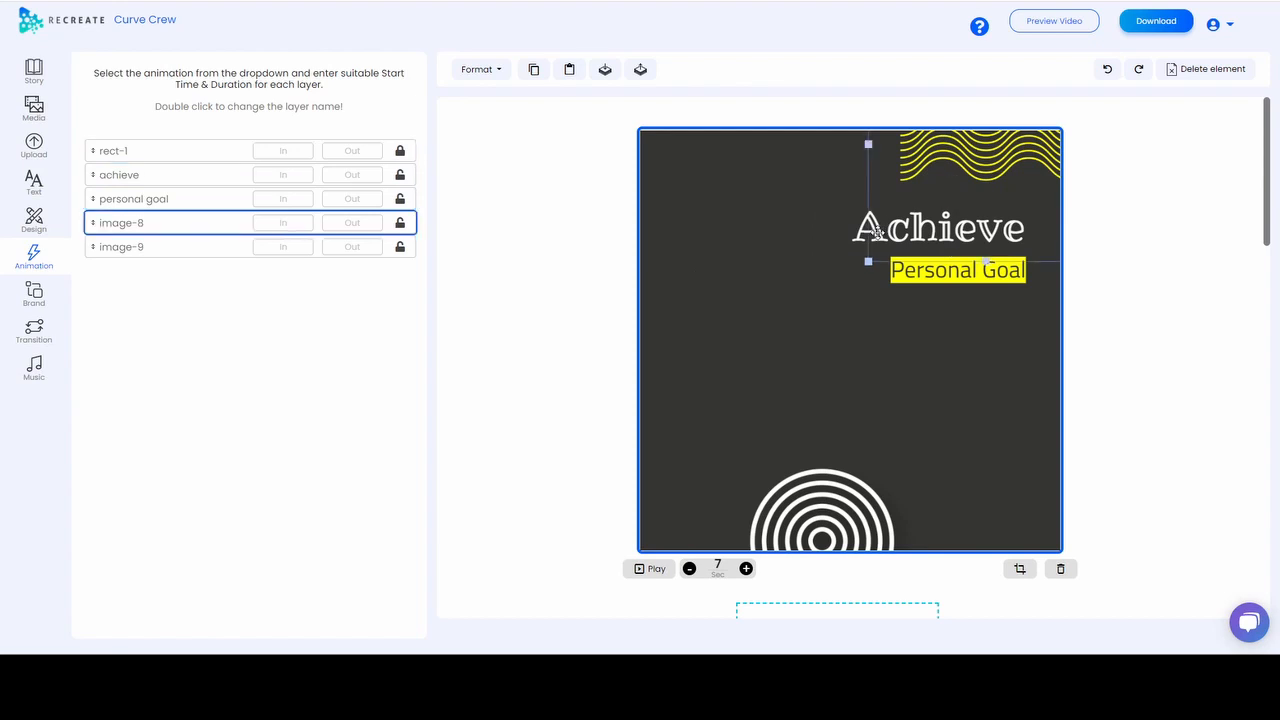
{"action": "left_click", "coordinate": [400, 222]}
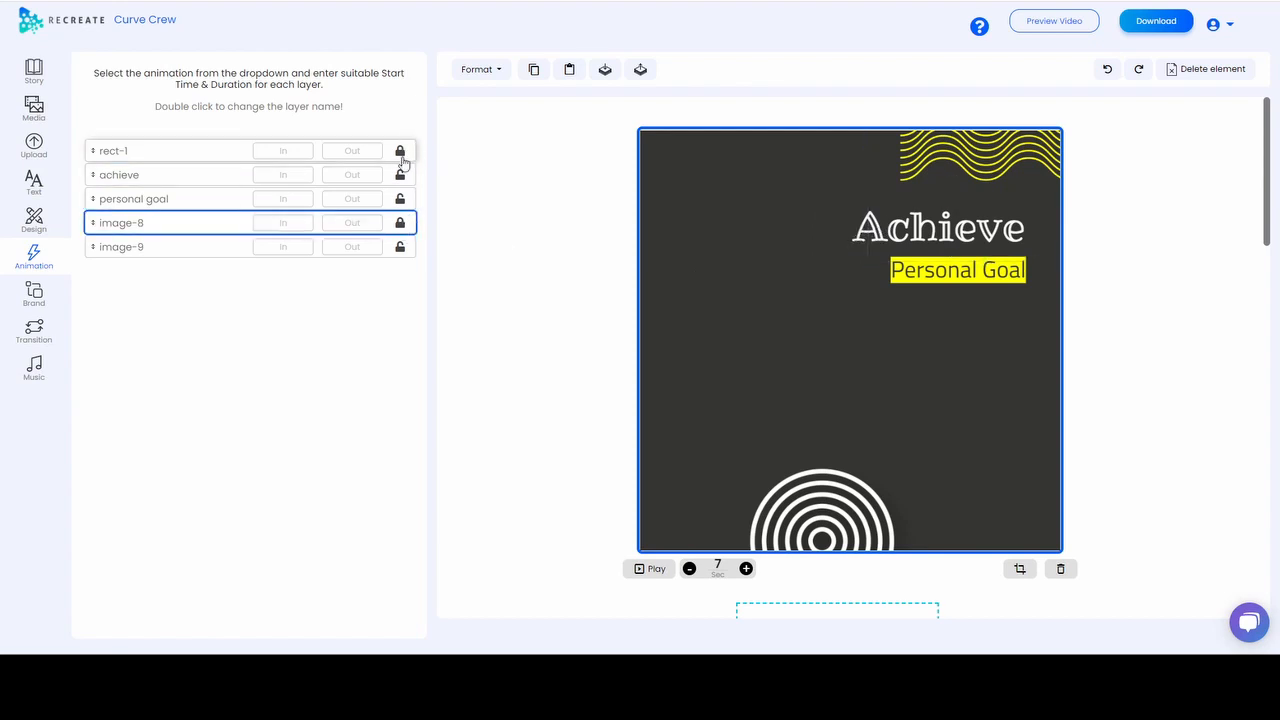
{"action": "left_click", "coordinate": [872, 233]}
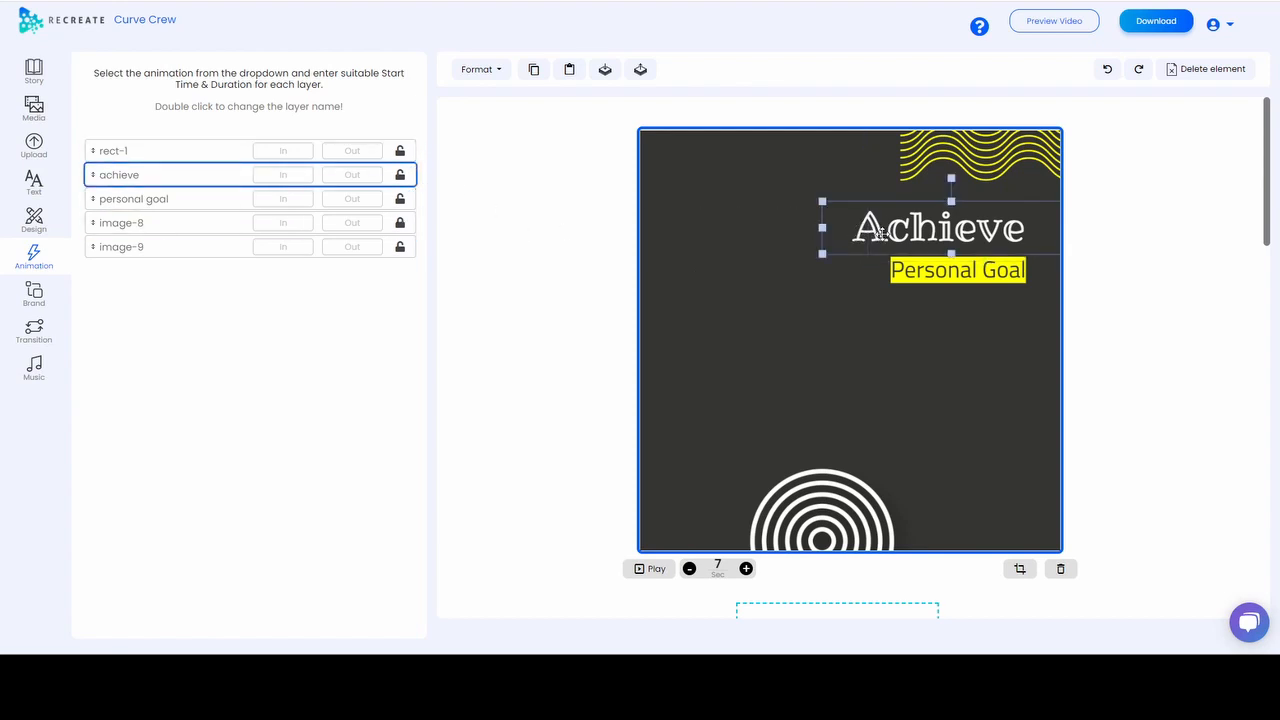
{"action": "left_click", "coordinate": [770, 225]}
{"action": "left_click_drag", "start_coordinate": [860, 236], "coordinate": [692, 194]}
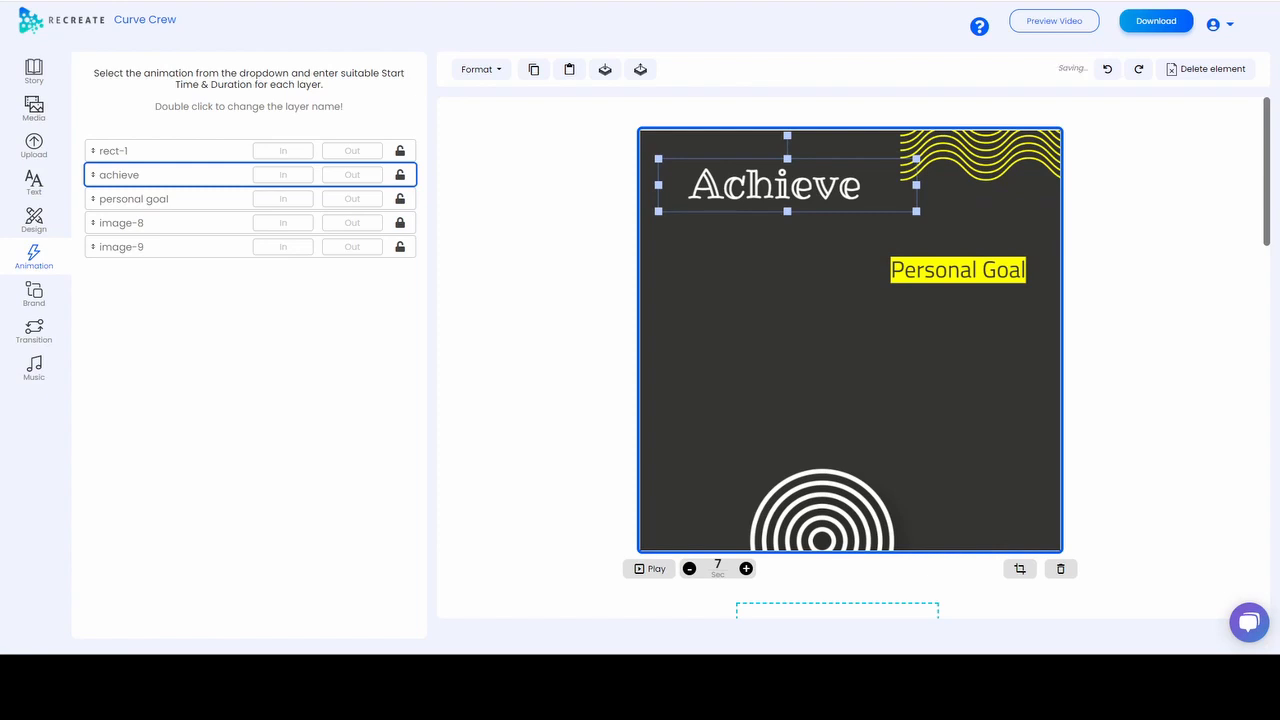
Replace the "Achieve" heading text with "Launching".
{"action": "left_click", "coordinate": [862, 186]}
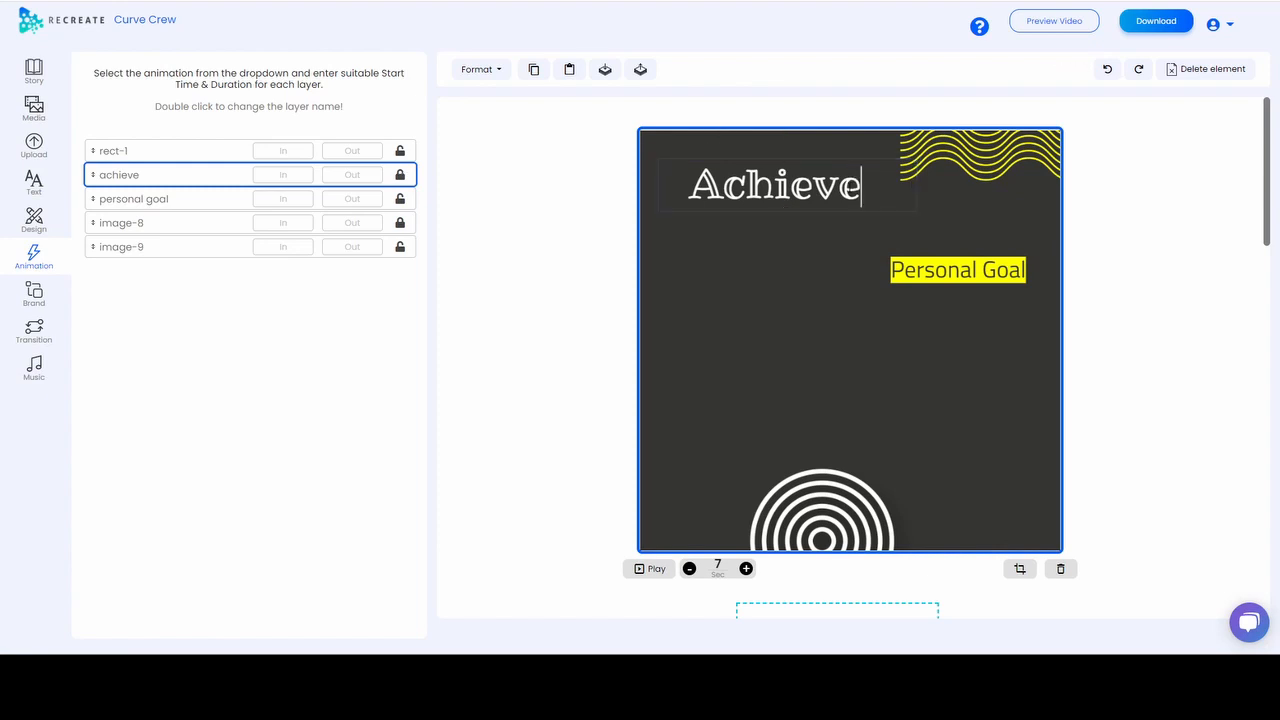
{"action": "key", "text": "ctrl+a"}
{"action": "type", "text": "Laun"}
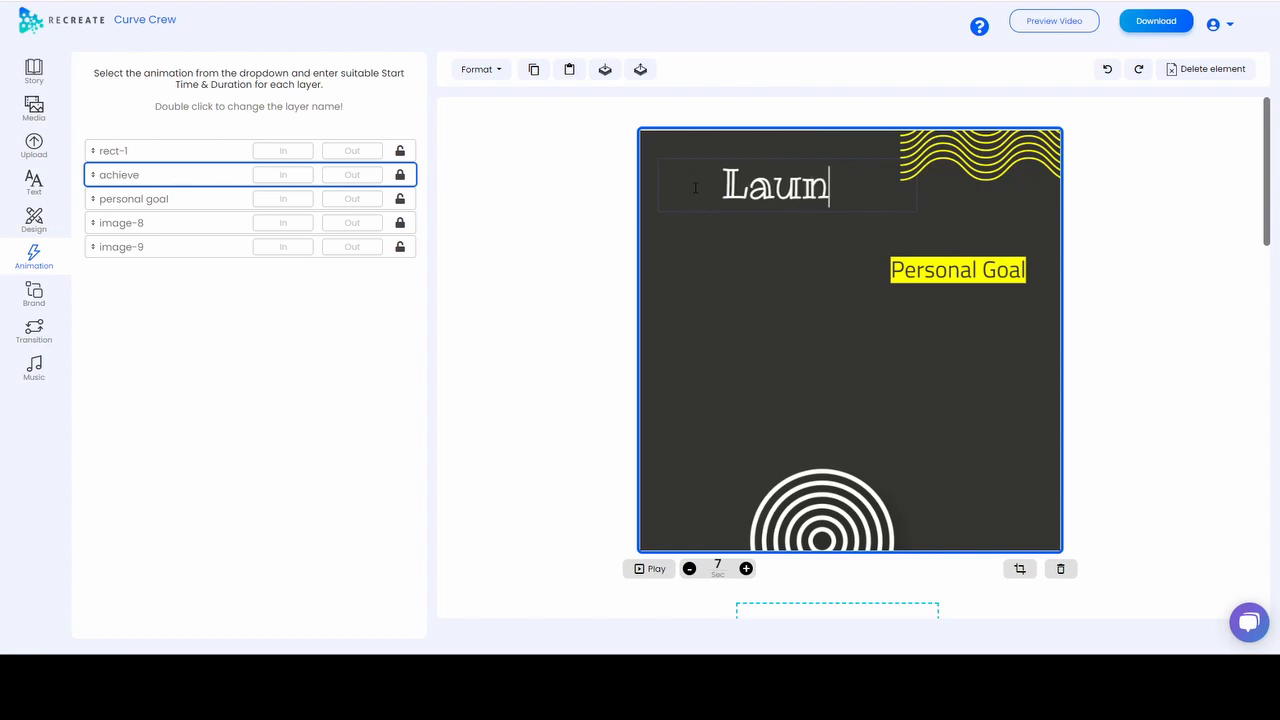
{"action": "type", "text": "ching"}
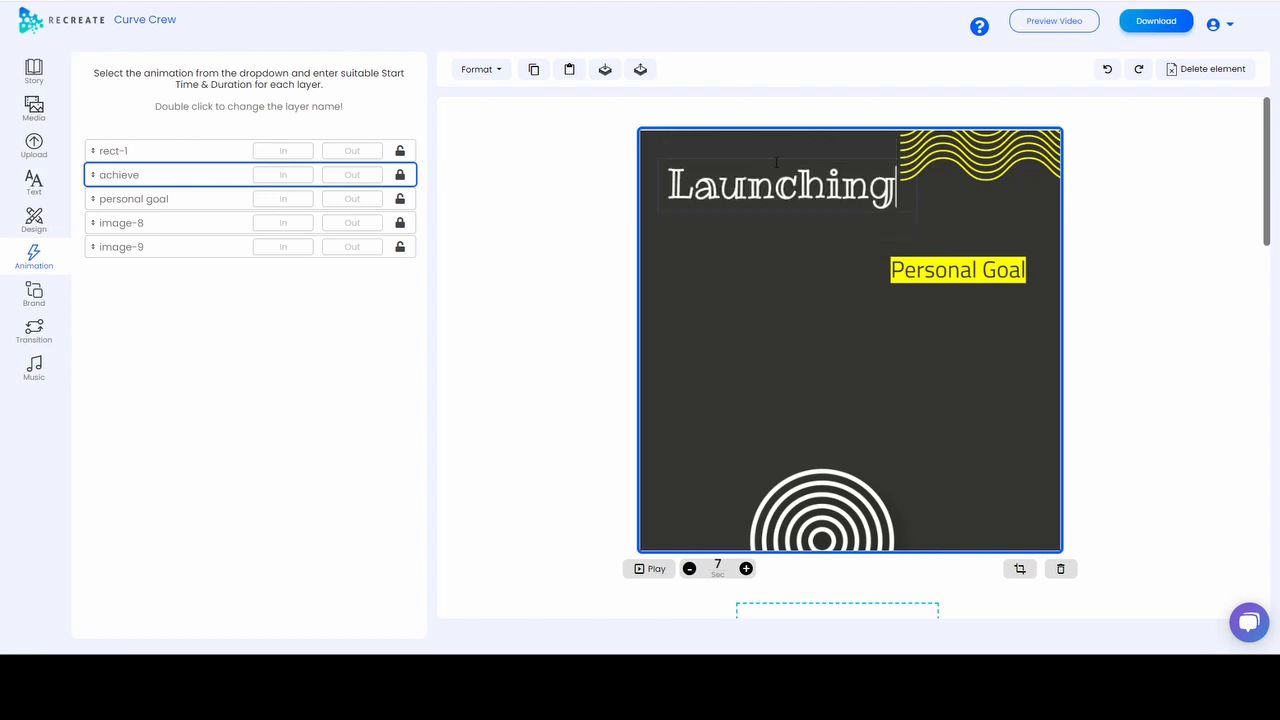
{"action": "key", "text": "Left"}
{"action": "key", "text": "Left"}
{"action": "key", "text": "Left"}
{"action": "key", "text": "Left"}
{"action": "left_click", "coordinate": [914, 194]}
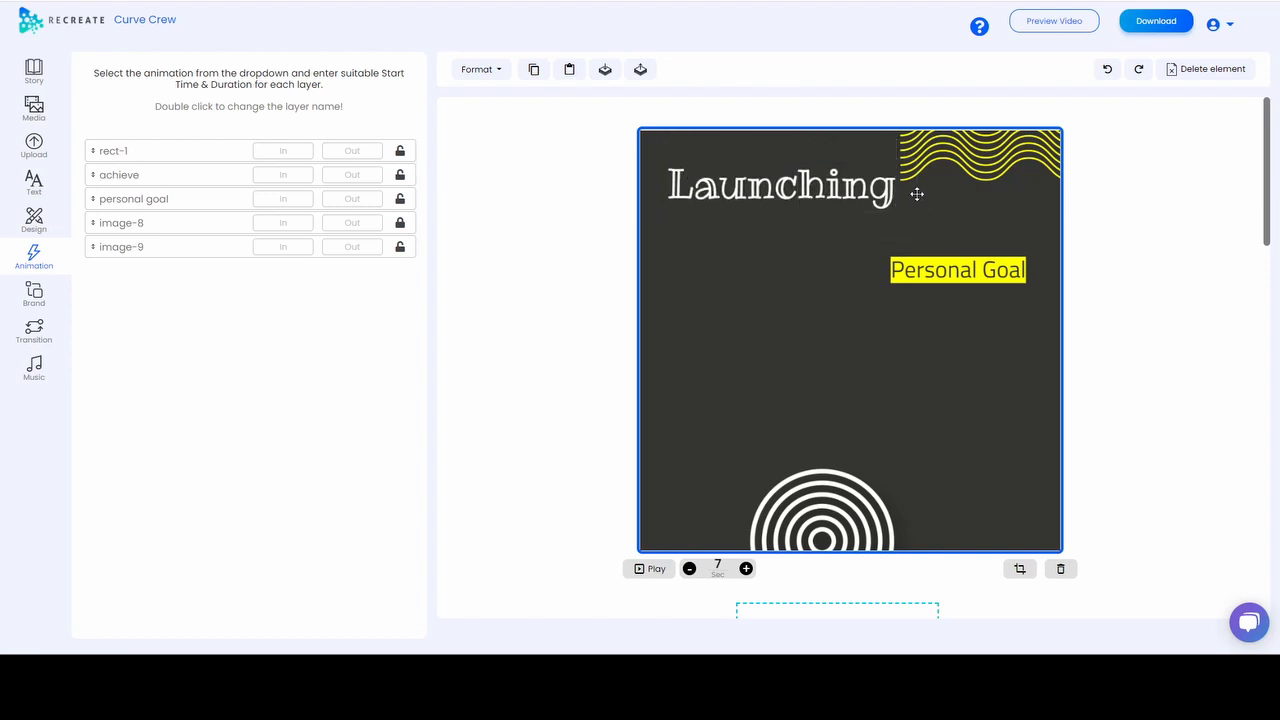
Widen the "Launching" text box slightly and shift the heading a little lower in the scene.
{"action": "left_click", "coordinate": [818, 190]}
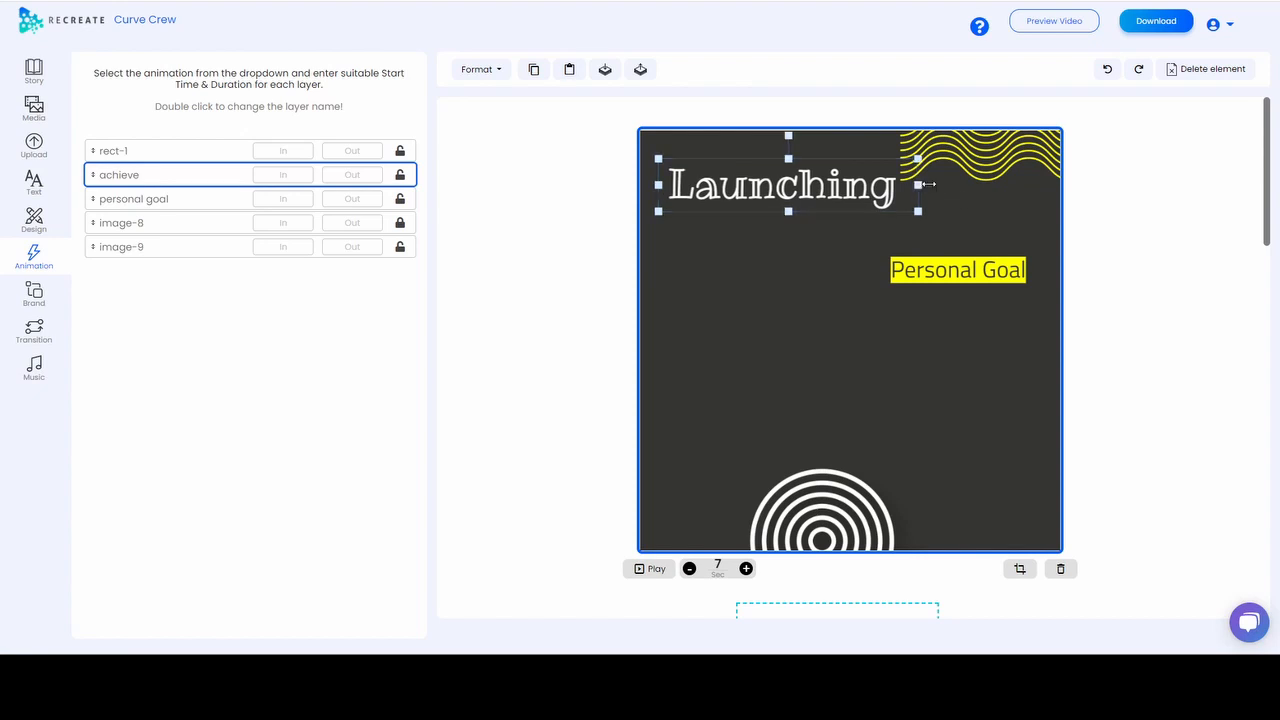
{"action": "left_click_drag", "start_coordinate": [919, 184], "coordinate": [946, 186]}
{"action": "left_click_drag", "start_coordinate": [820, 190], "coordinate": [815, 215]}
Replace the "Personal Goal" text with "in 2021" and place it in a narrower text box centred beneath the "Launching" heading.
{"action": "left_click", "coordinate": [953, 277]}
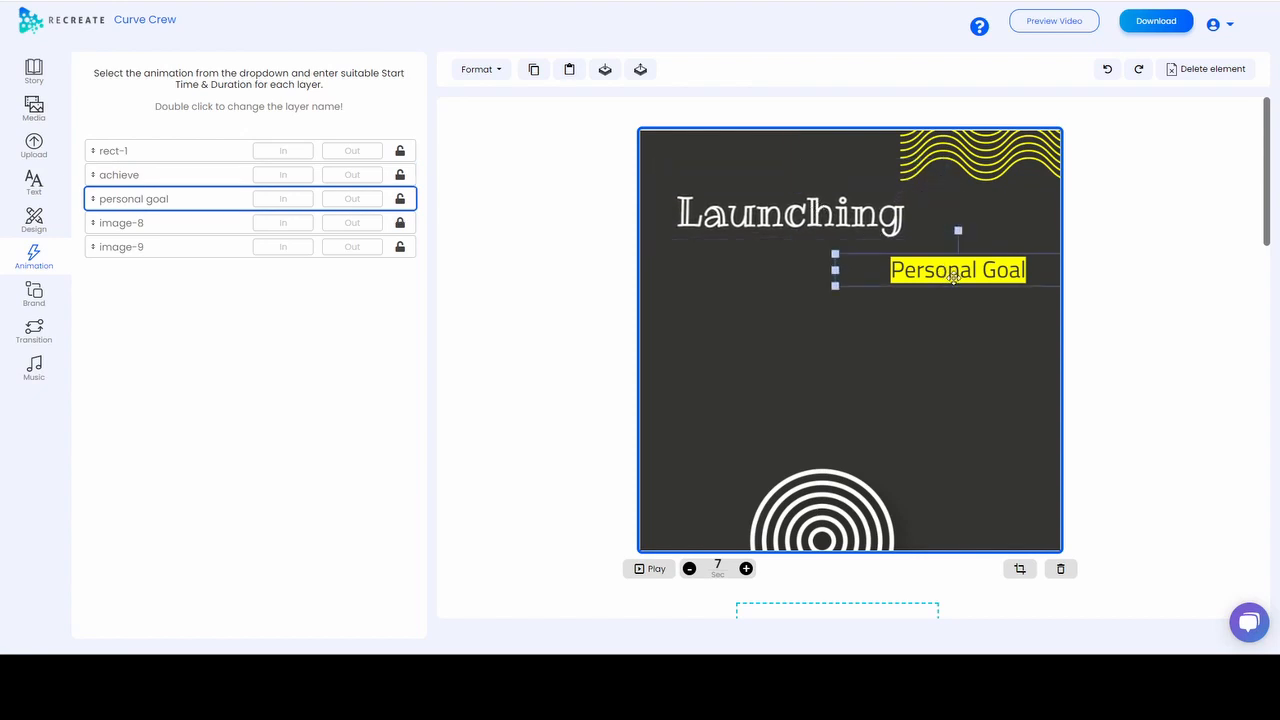
{"action": "double_click", "coordinate": [954, 276]}
{"action": "left_click", "coordinate": [1026, 274]}
{"action": "left_click_drag", "start_coordinate": [1026, 274], "coordinate": [827, 274]}
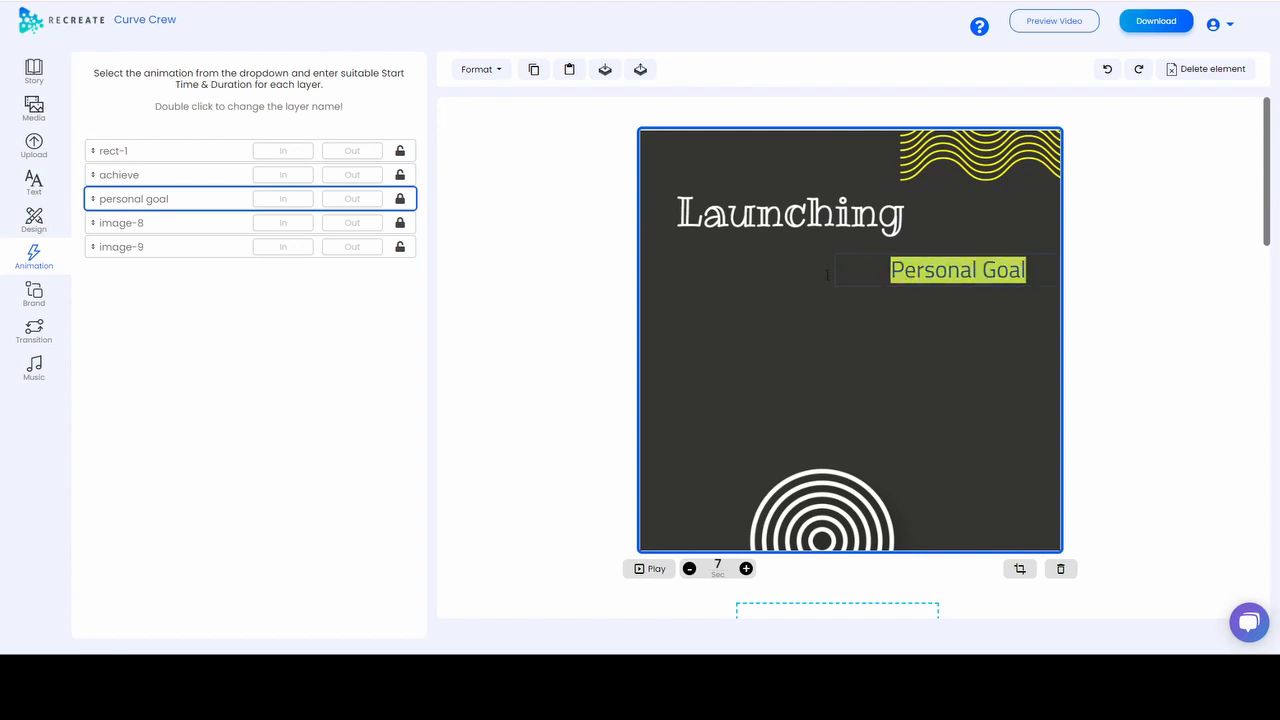
{"action": "type", "text": "in 2021"}
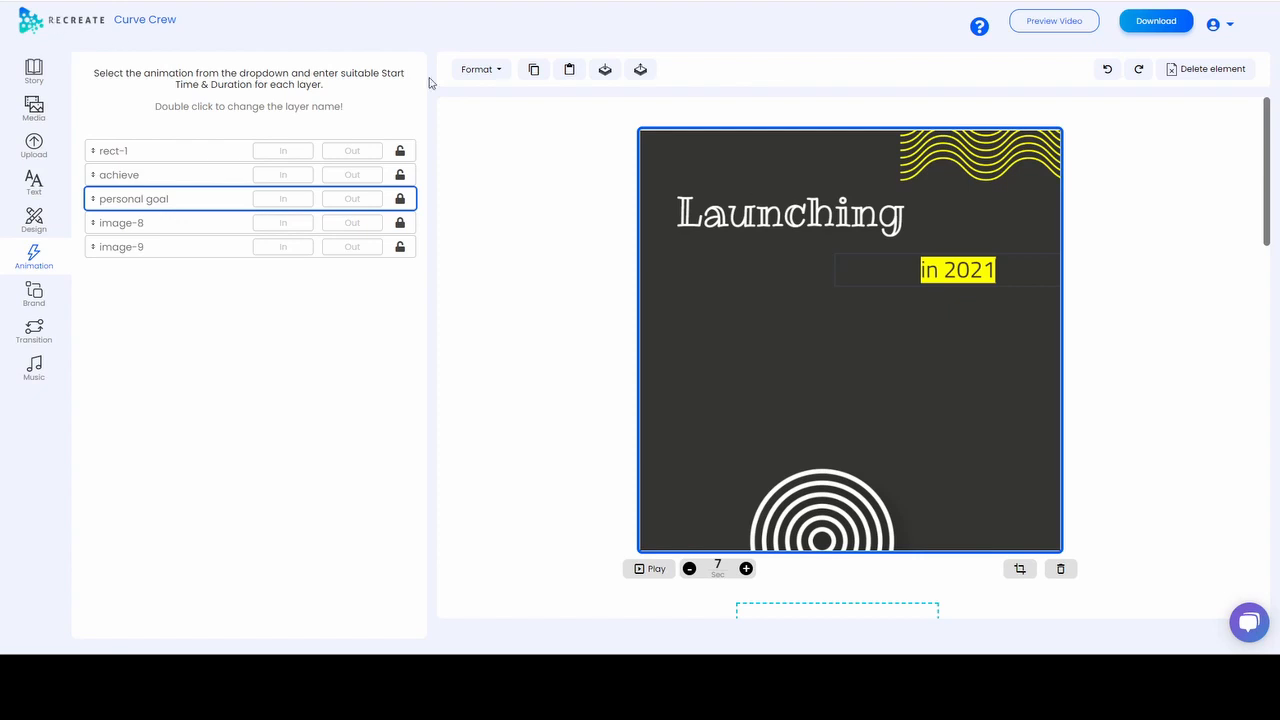
{"action": "left_click", "coordinate": [969, 321]}
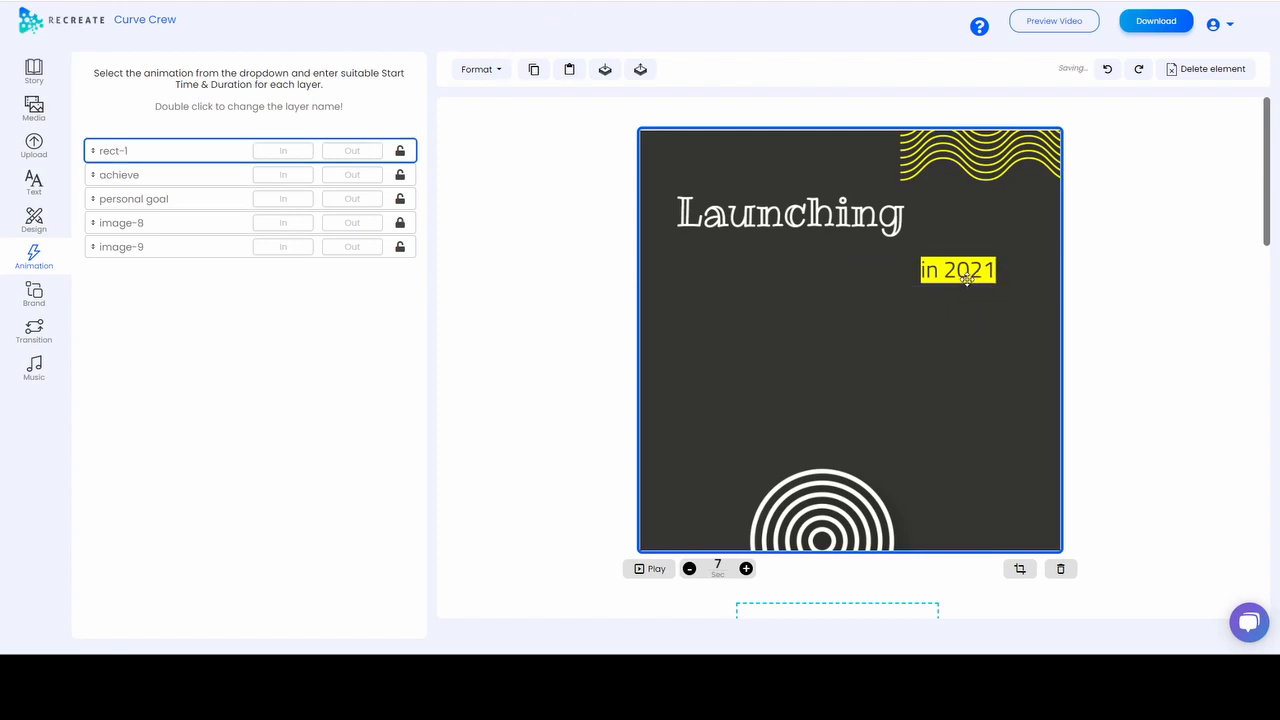
{"action": "left_click_drag", "start_coordinate": [976, 270], "coordinate": [817, 258]}
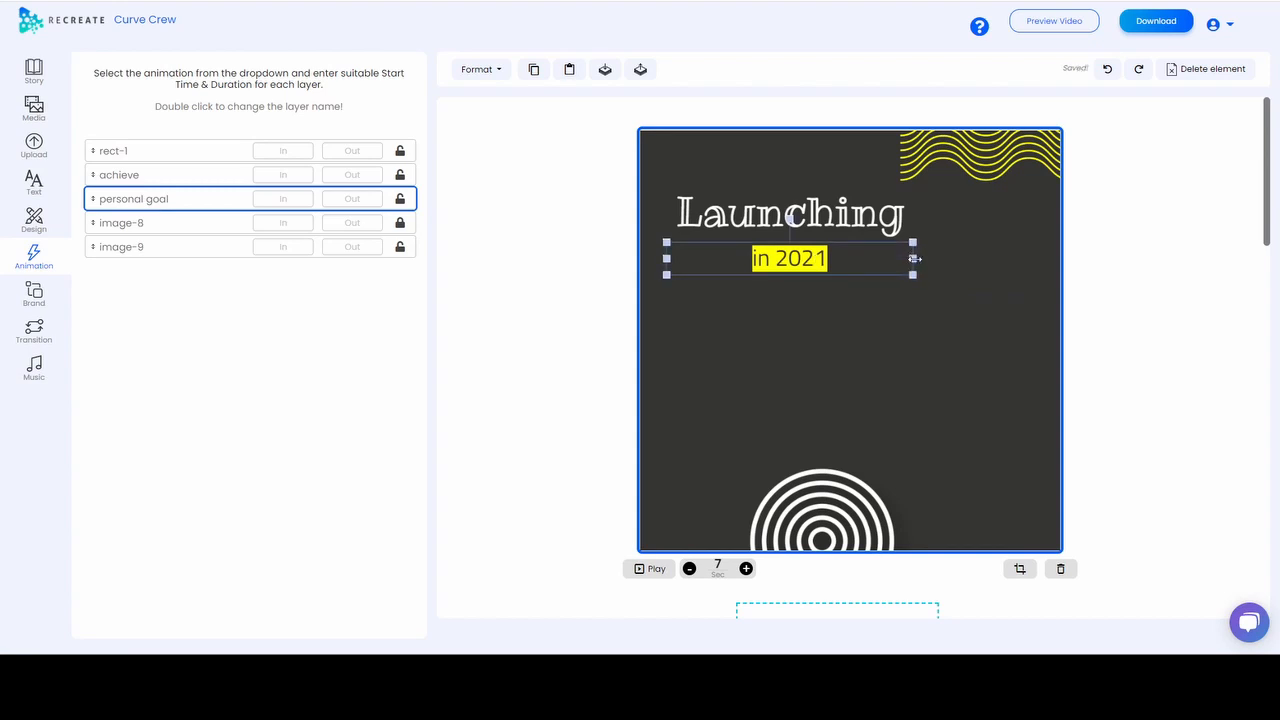
{"action": "left_click_drag", "start_coordinate": [914, 258], "coordinate": [795, 258]}
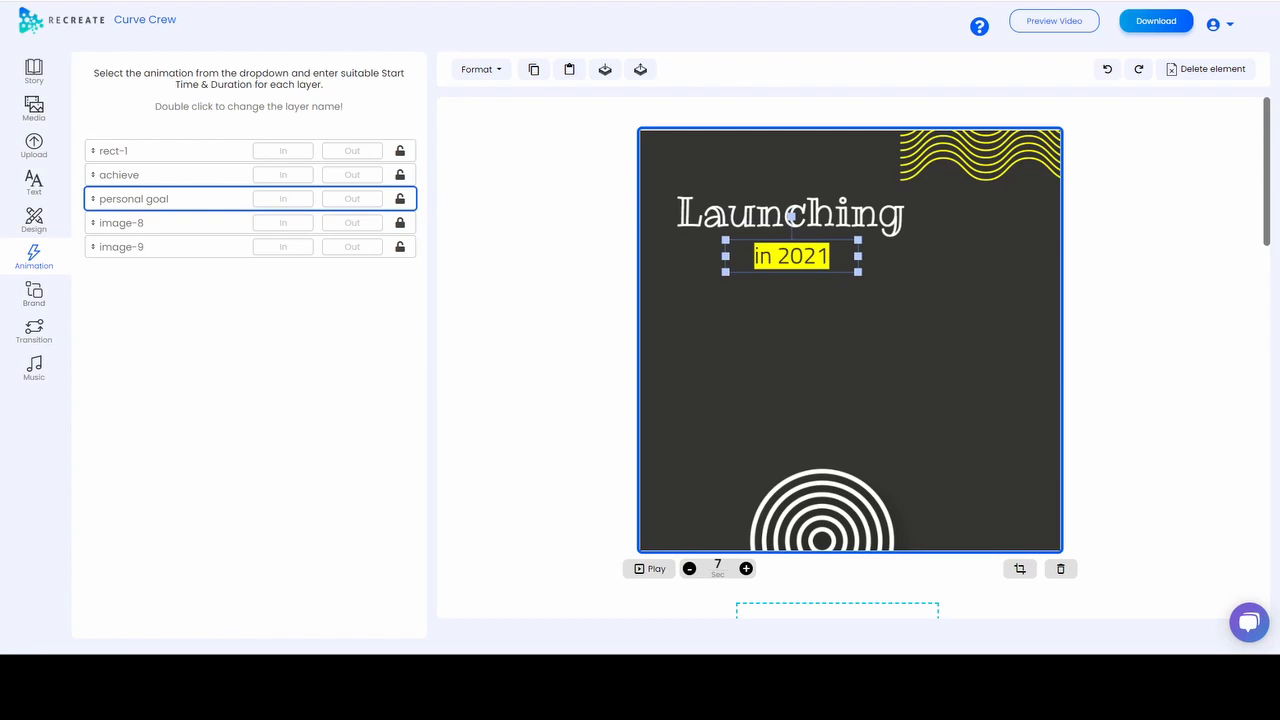
Add the uploaded Curve Crew photo of the women posing before the metal frames to the first scene.
{"action": "left_click", "coordinate": [34, 146]}
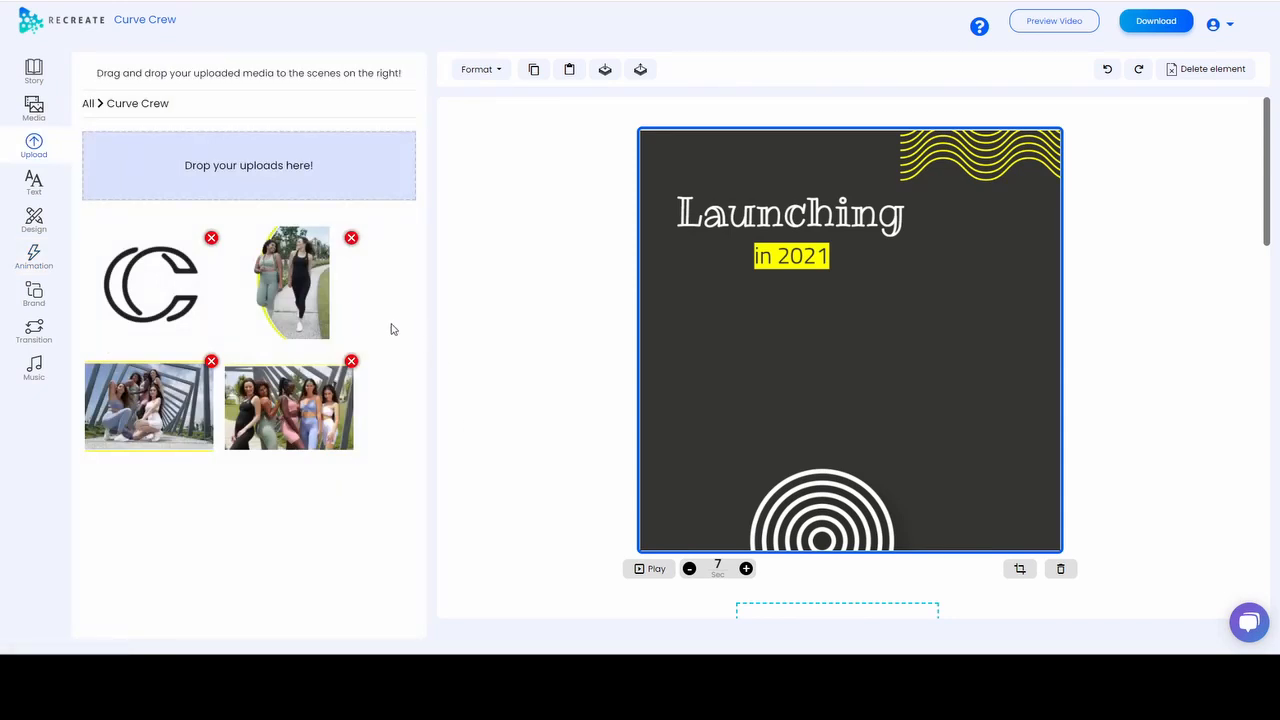
{"action": "left_click_drag", "start_coordinate": [146, 403], "coordinate": [938, 329]}
{"action": "left_click_drag", "start_coordinate": [140, 400], "coordinate": [958, 349]}
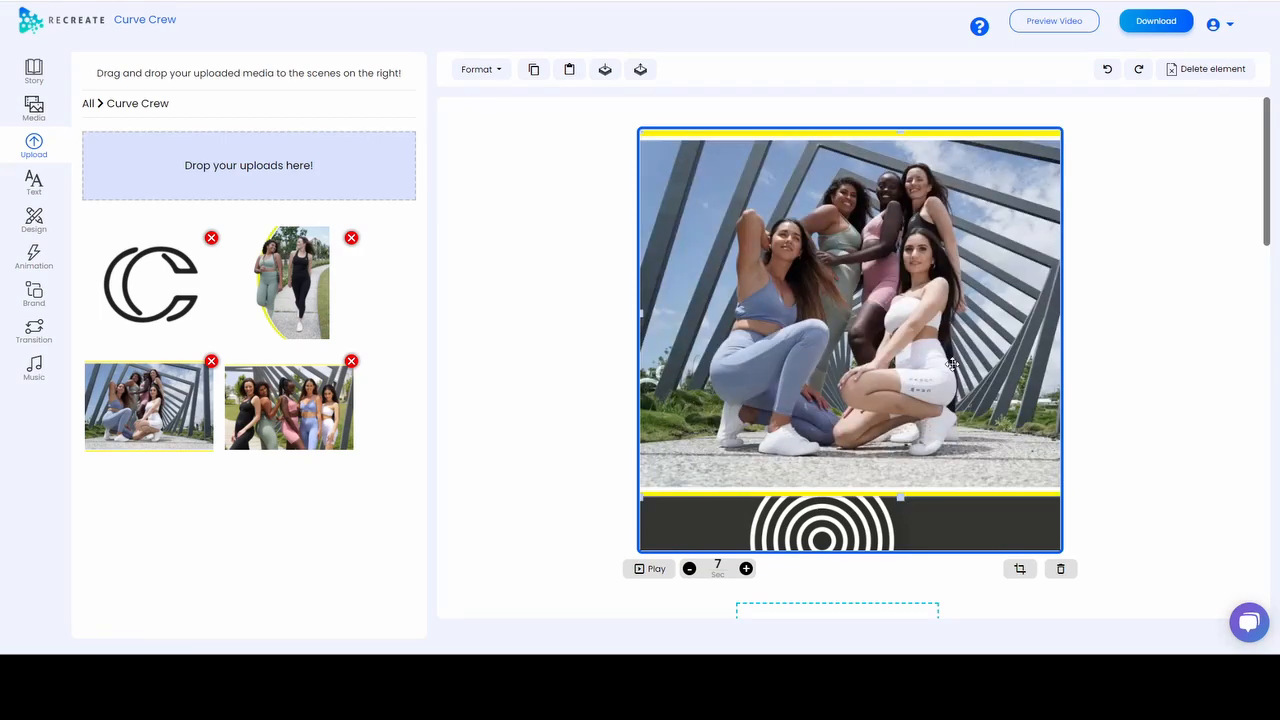
Resize and position the group photo so it spans the scene's full width below the "in 2021" text and runs past the lower edge.
{"action": "left_click_drag", "start_coordinate": [864, 236], "coordinate": [774, 279]}
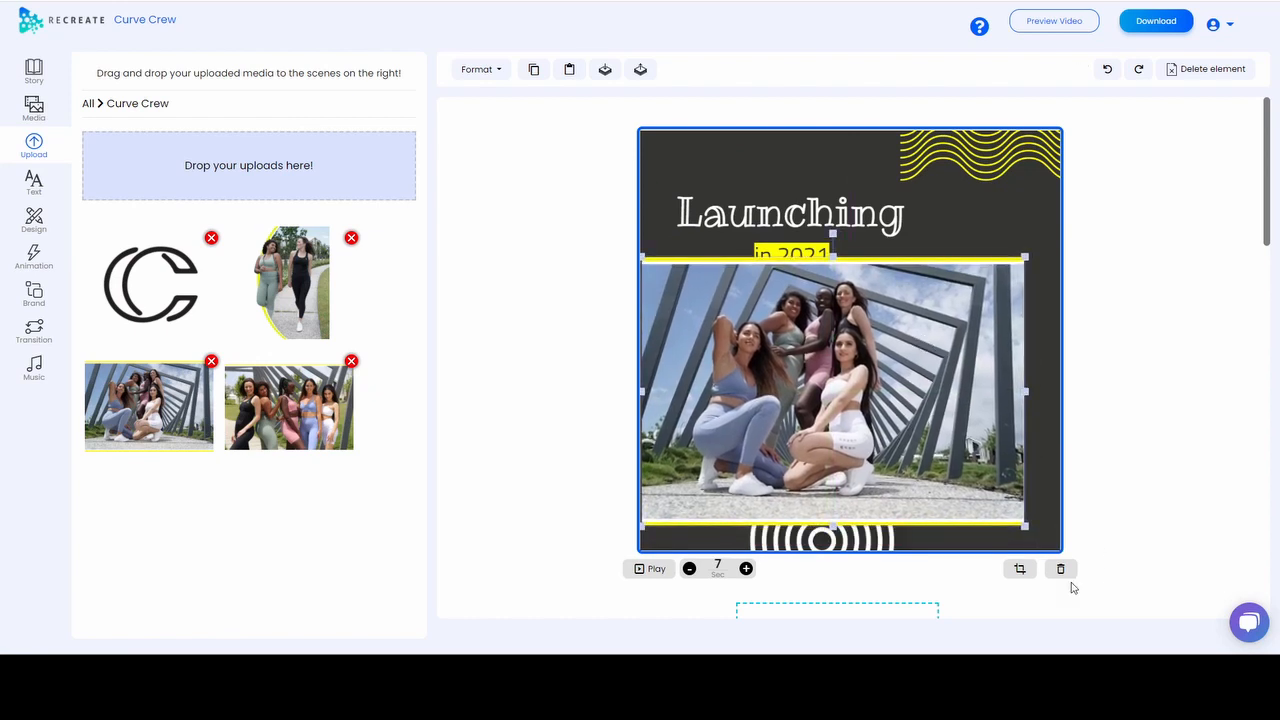
{"action": "left_click_drag", "start_coordinate": [1030, 535], "coordinate": [1058, 565]}
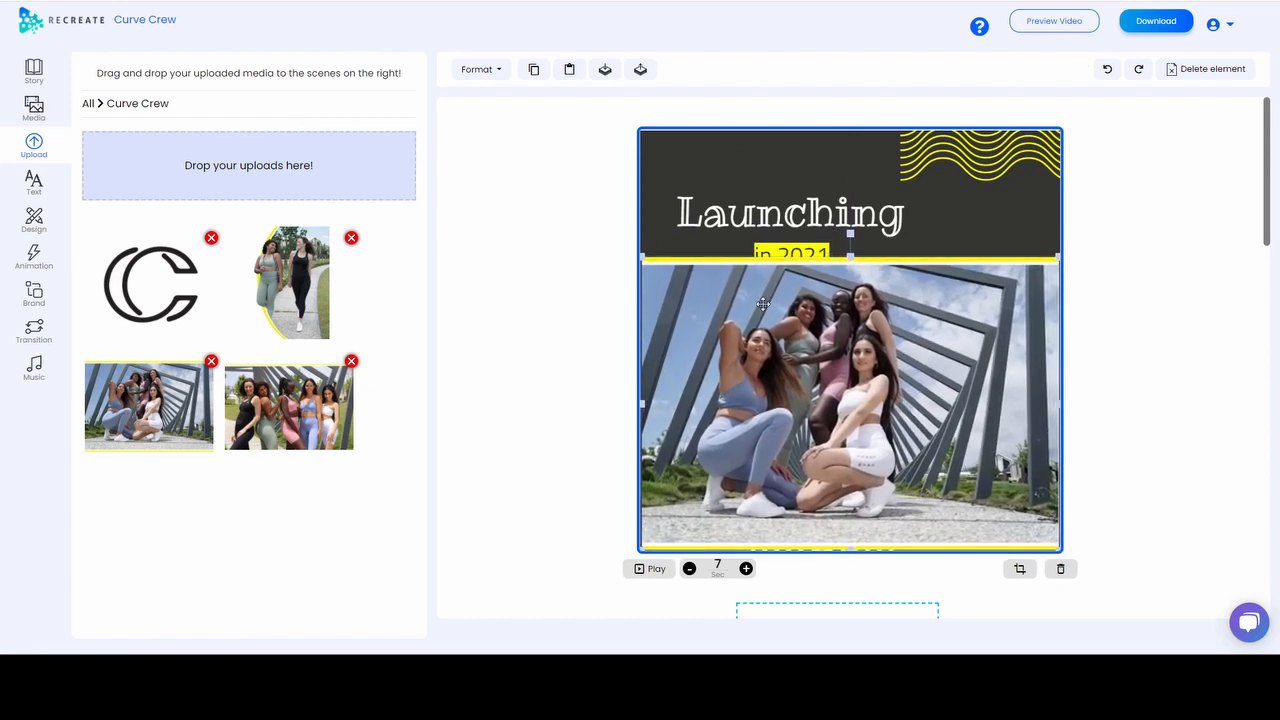
{"action": "left_click_drag", "start_coordinate": [643, 258], "coordinate": [637, 254]}
{"action": "left_click_drag", "start_coordinate": [835, 327], "coordinate": [837, 319]}
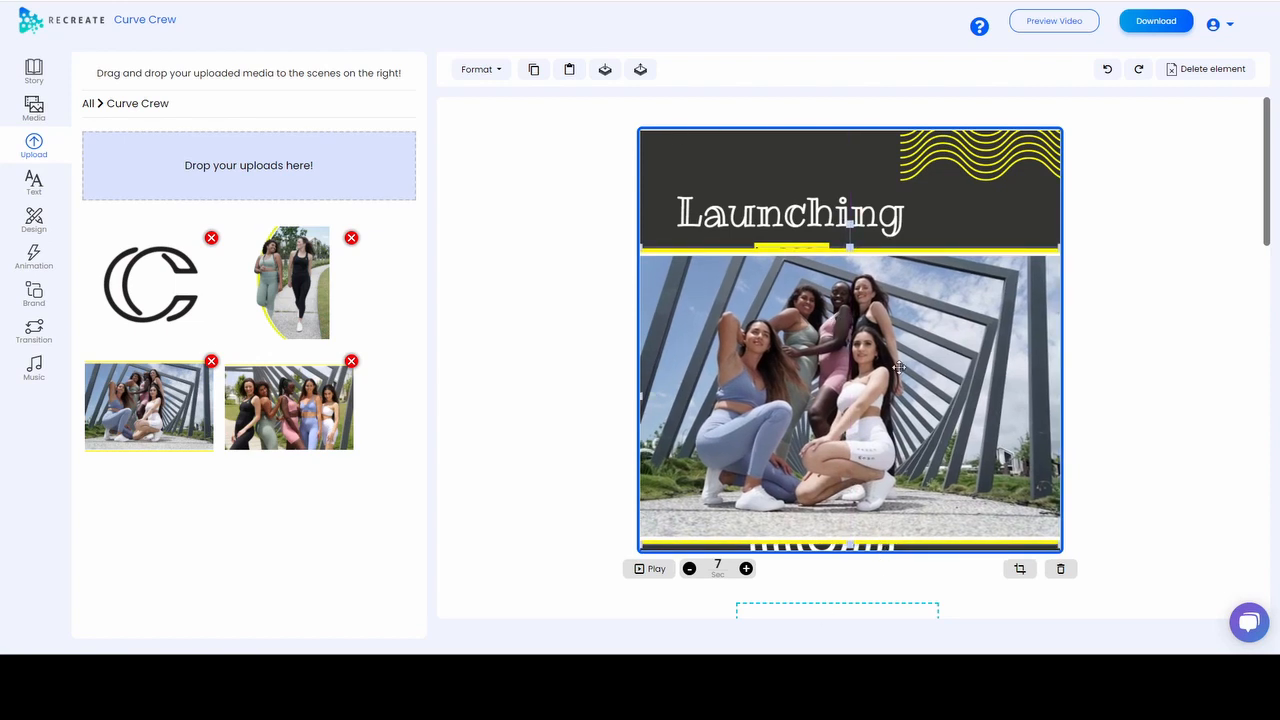
{"action": "left_click_drag", "start_coordinate": [1058, 249], "coordinate": [1224, 198]}
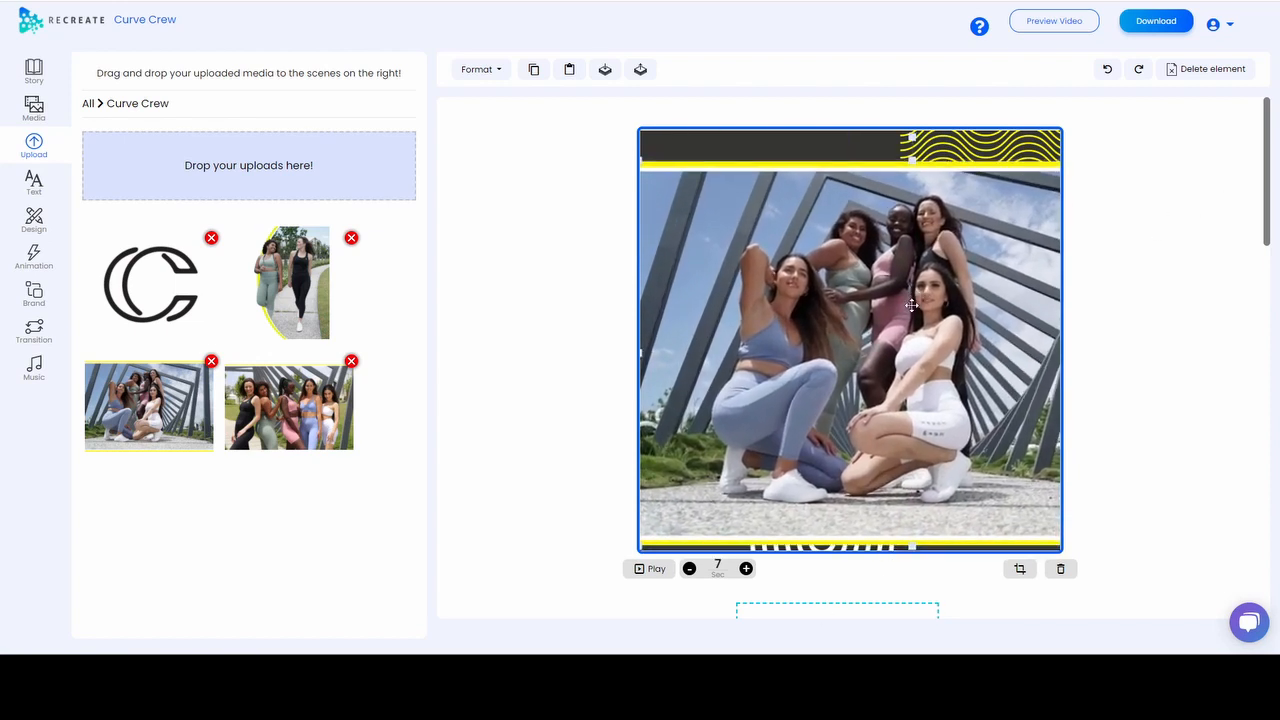
{"action": "left_click_drag", "start_coordinate": [911, 305], "coordinate": [904, 413]}
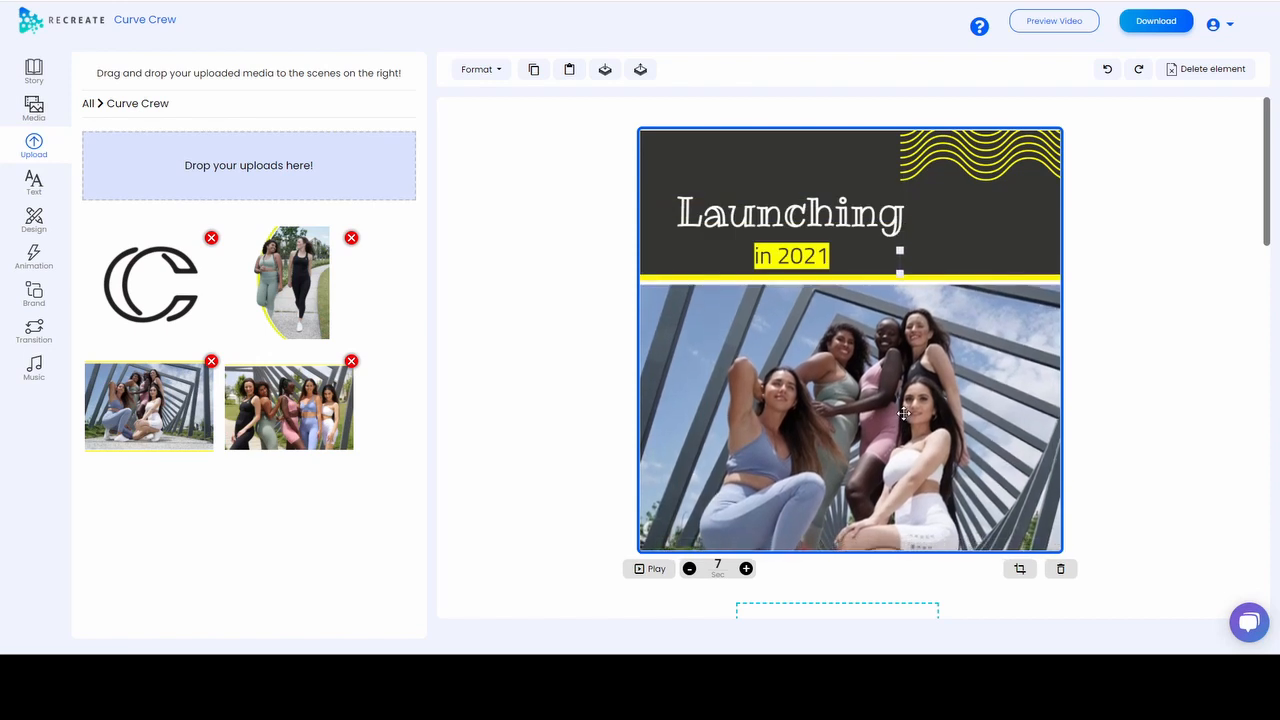
Move the "Launching" heading and the "in 2021" text higher in the scene, keeping the text centred under the heading.
{"action": "left_click", "coordinate": [812, 215]}
{"action": "left_click_drag", "start_coordinate": [812, 215], "coordinate": [797, 178]}
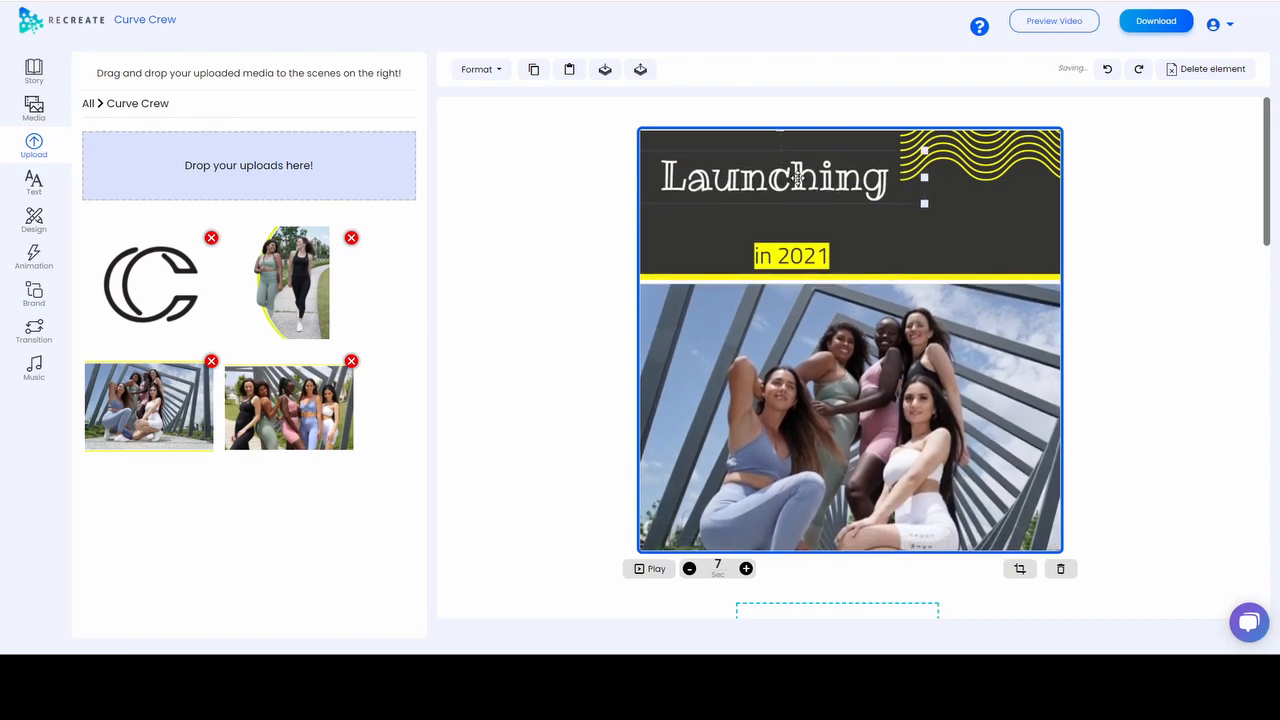
{"action": "left_click", "coordinate": [805, 256]}
{"action": "left_click_drag", "start_coordinate": [805, 256], "coordinate": [784, 221]}
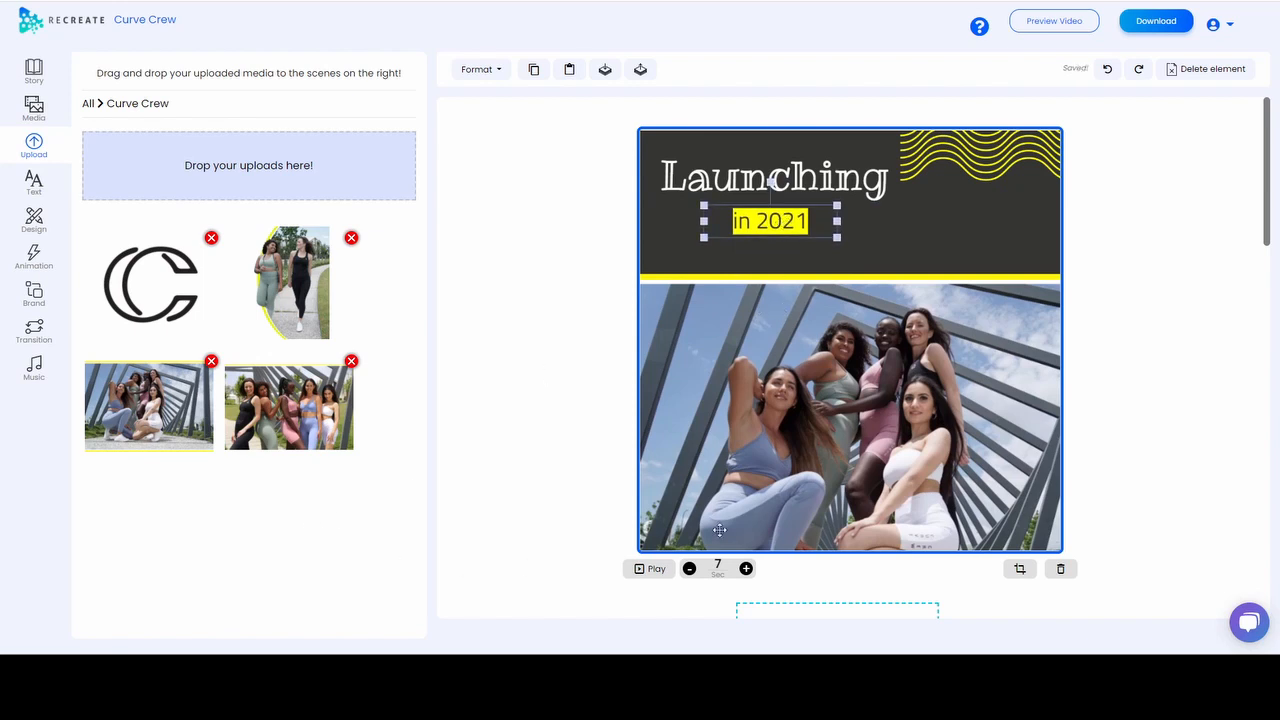
Shift the group photo slightly higher in the first scene and give its layer a Slide Up entrance animation.
{"action": "left_click", "coordinate": [892, 497]}
{"action": "mouse_move", "coordinate": [892, 443]}
{"action": "left_mouse_down"}
{"action": "mouse_move", "coordinate": [891, 413]}
{"action": "mouse_move", "coordinate": [891, 428]}
{"action": "left_mouse_up"}
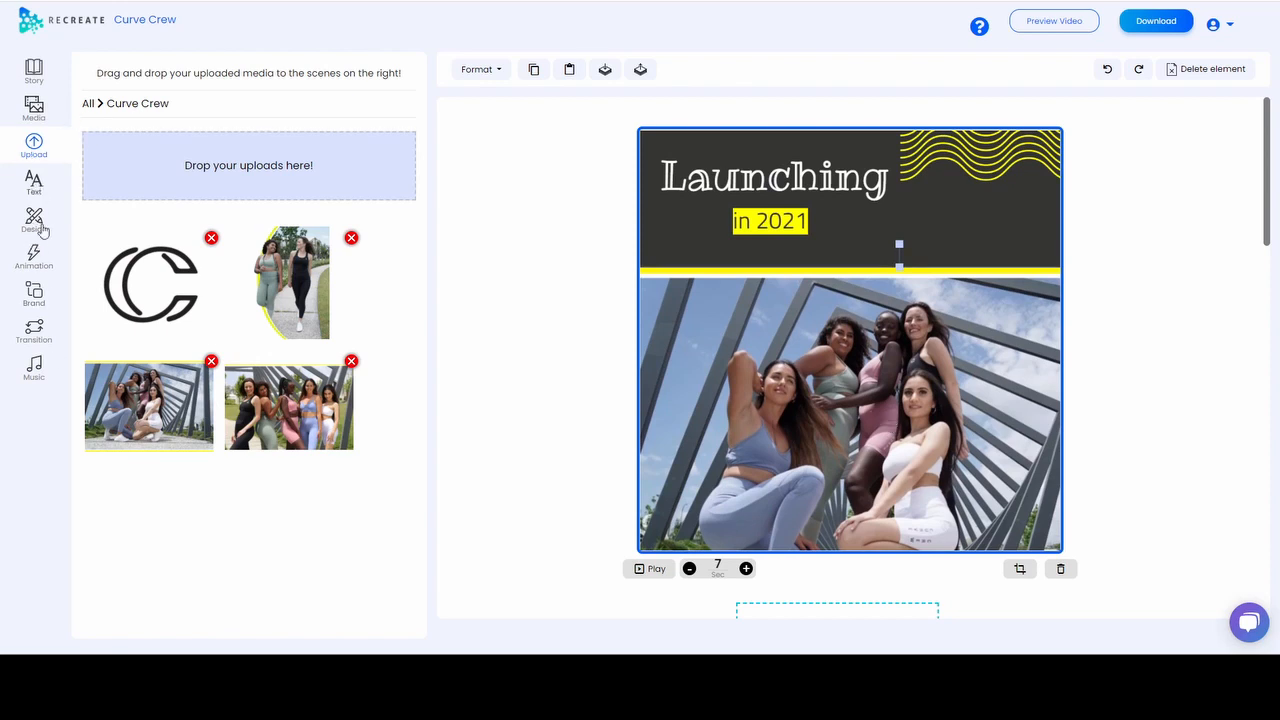
{"action": "left_click", "coordinate": [46, 268]}
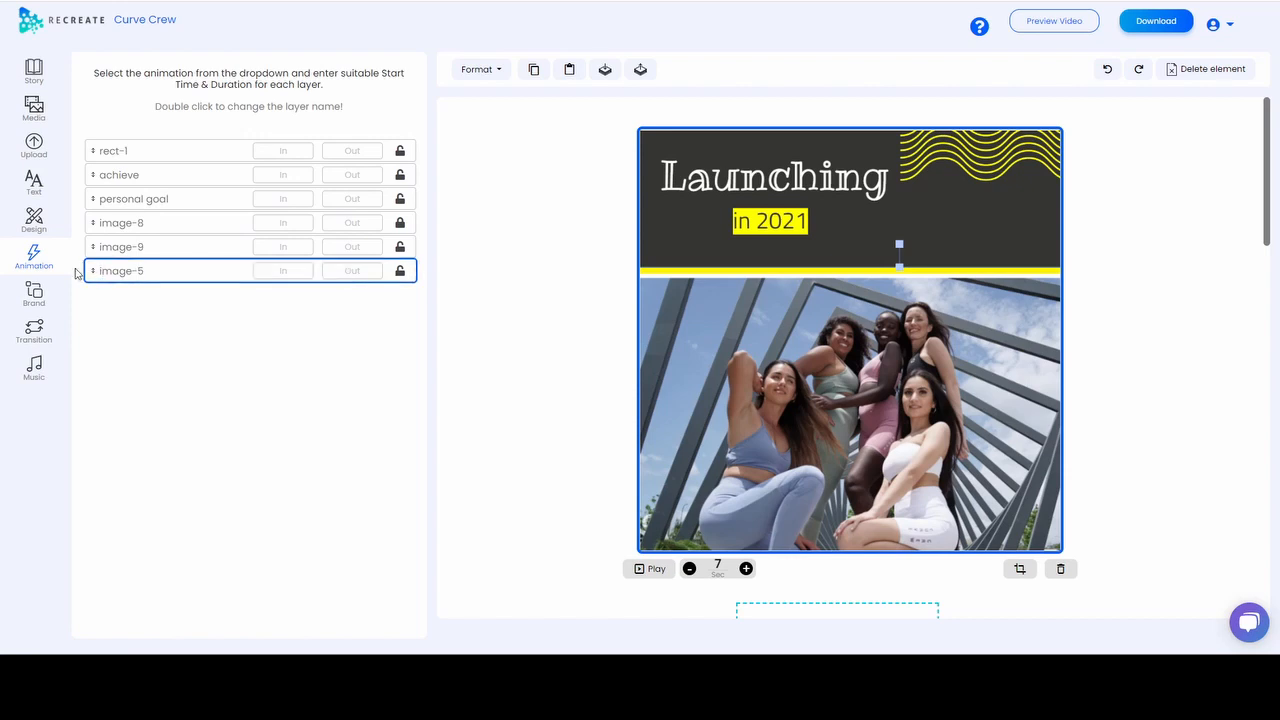
{"action": "left_click", "coordinate": [283, 271]}
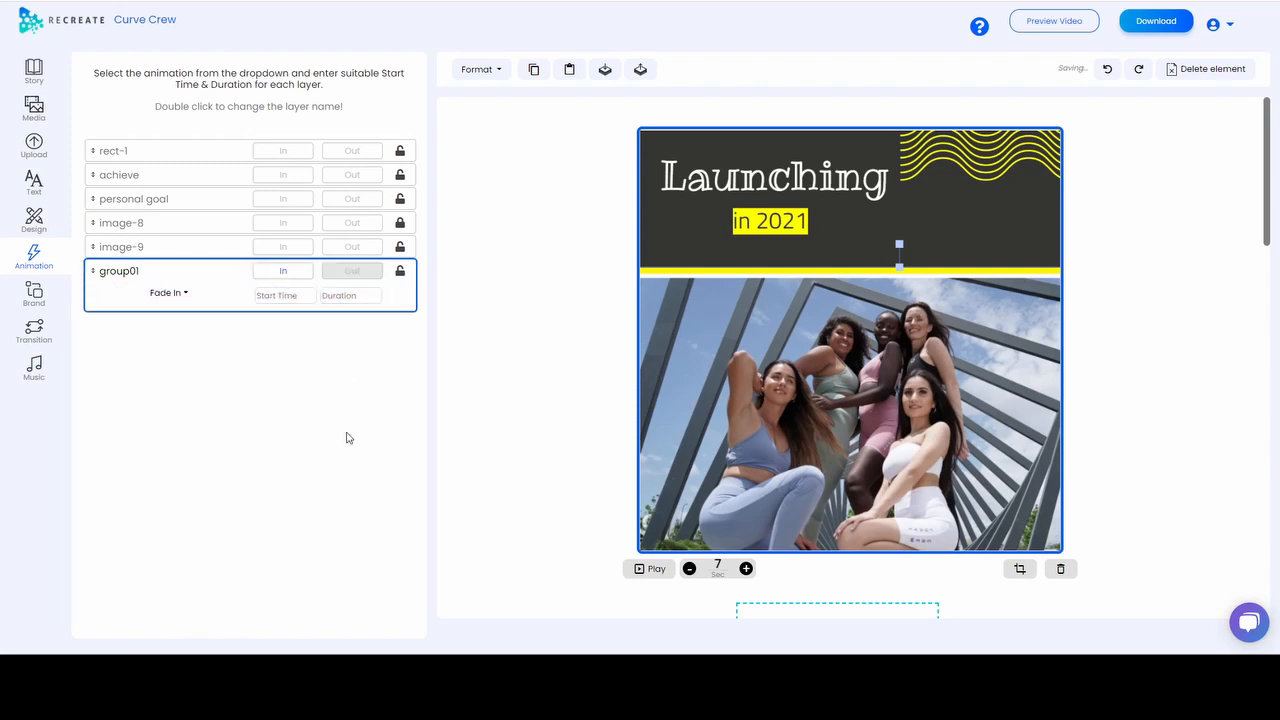
{"action": "left_click", "coordinate": [184, 295]}
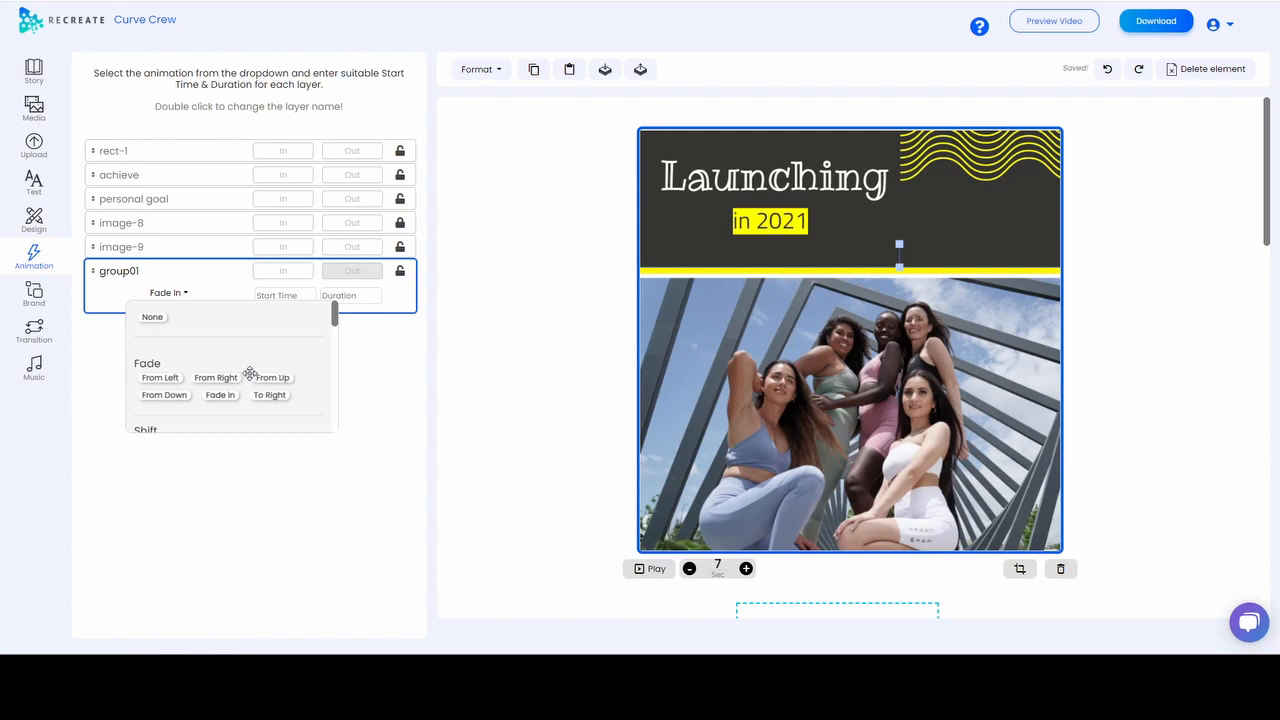
{"action": "scroll", "coordinate": [250, 370], "scroll_direction": "down", "scroll_amount": 5}
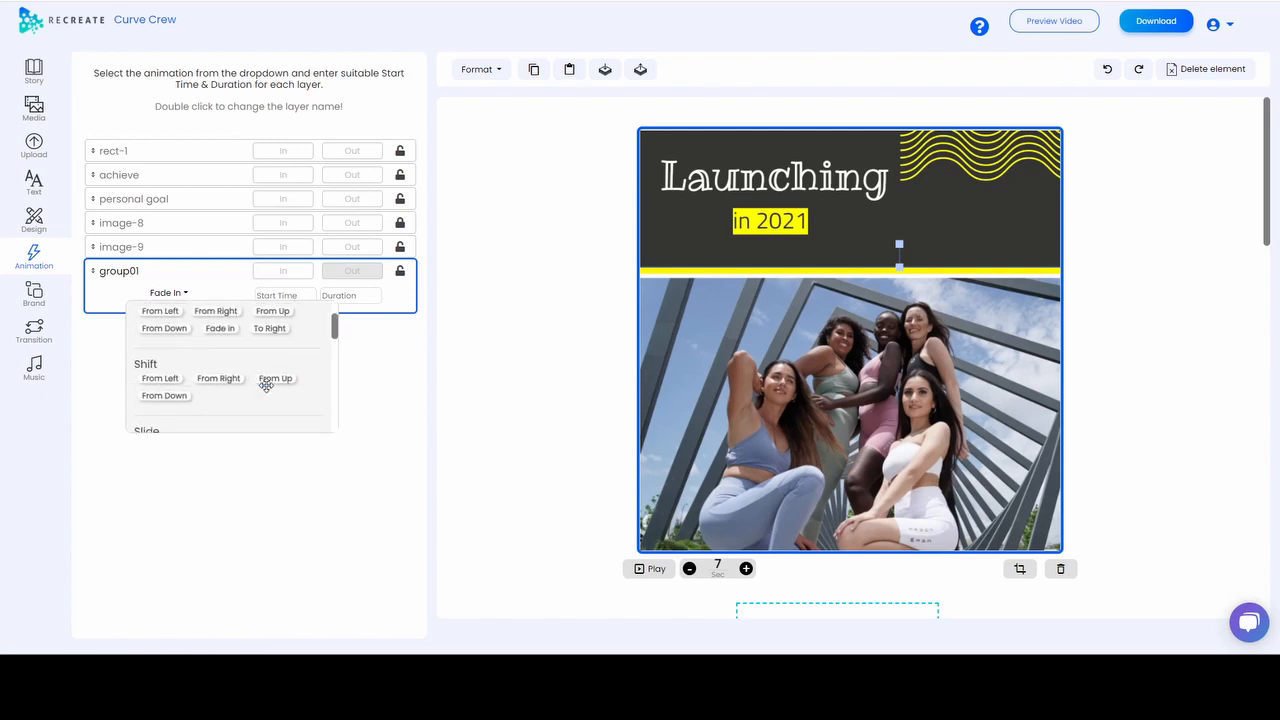
{"action": "scroll", "coordinate": [255, 385], "scroll_direction": "up", "scroll_amount": 3}
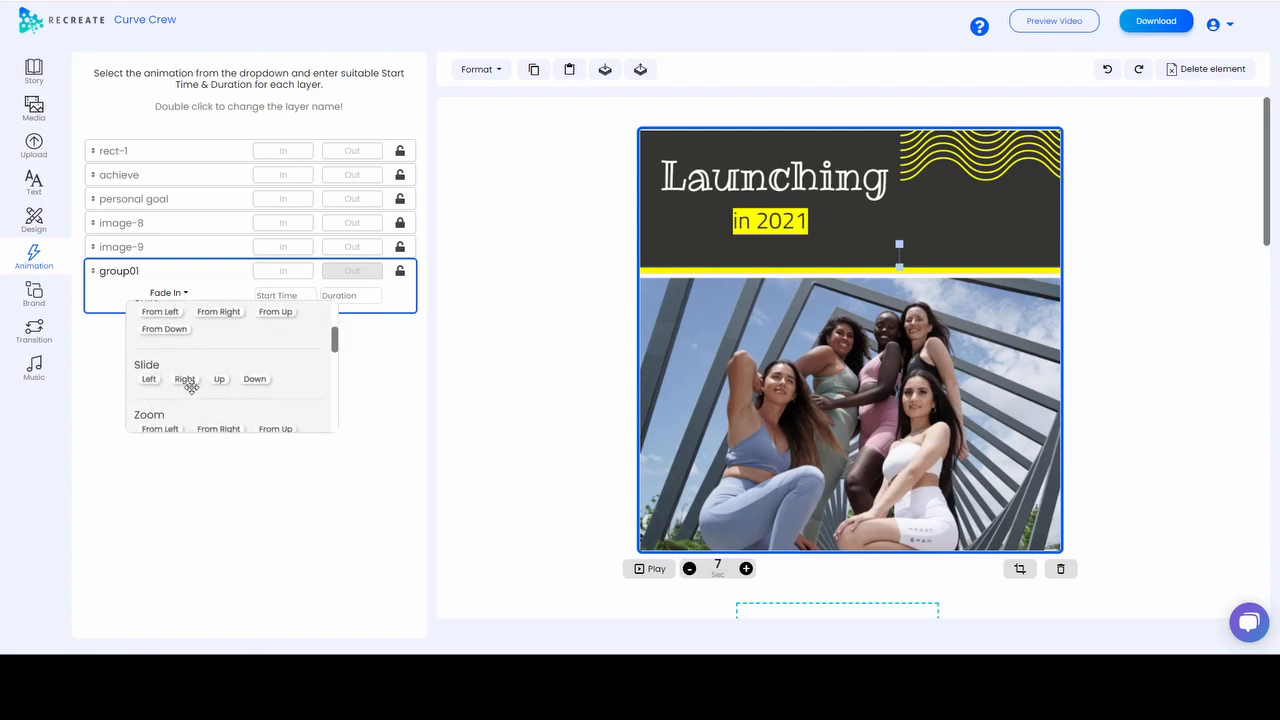
{"action": "left_click", "coordinate": [254, 380]}
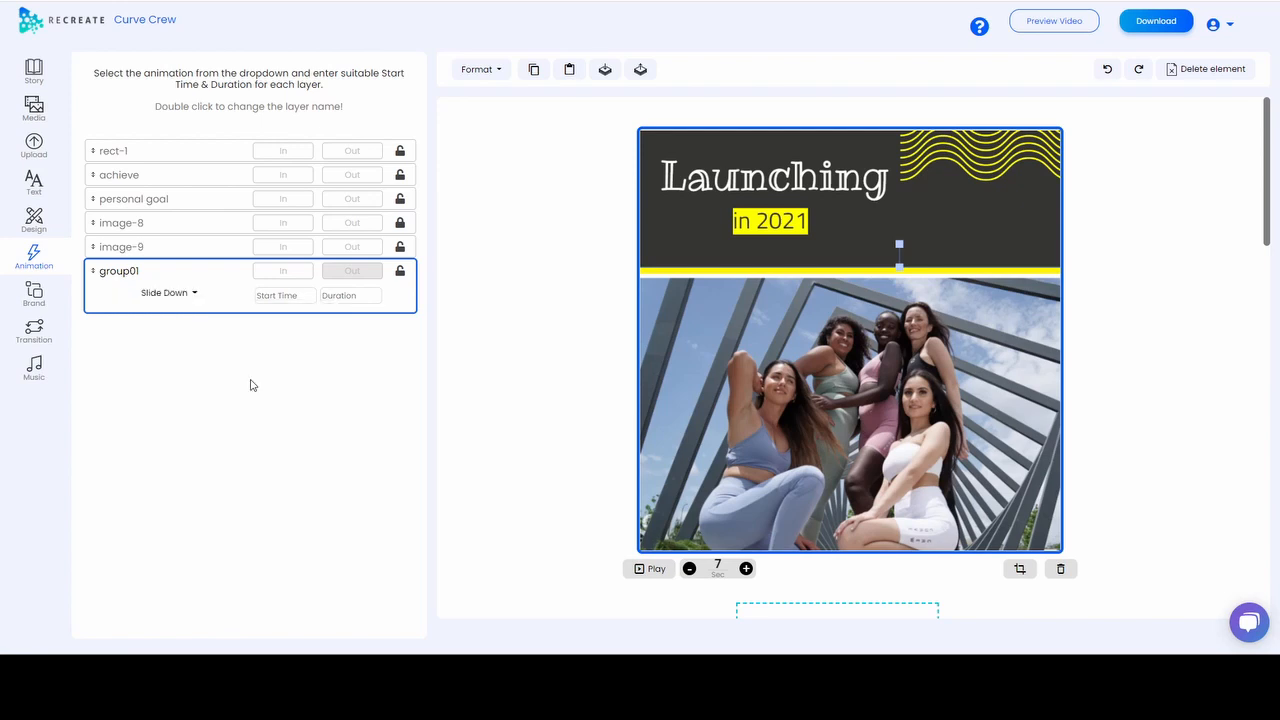
{"action": "left_click", "coordinate": [196, 297]}
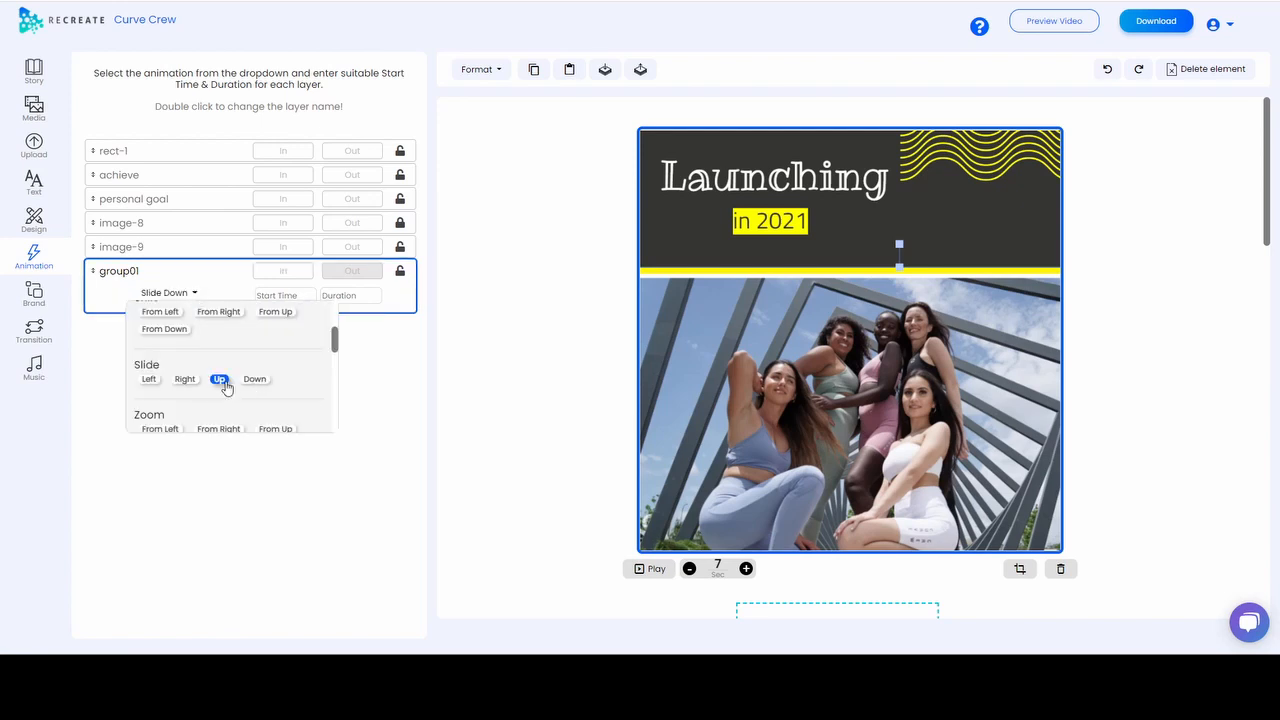
{"action": "left_click", "coordinate": [224, 384]}
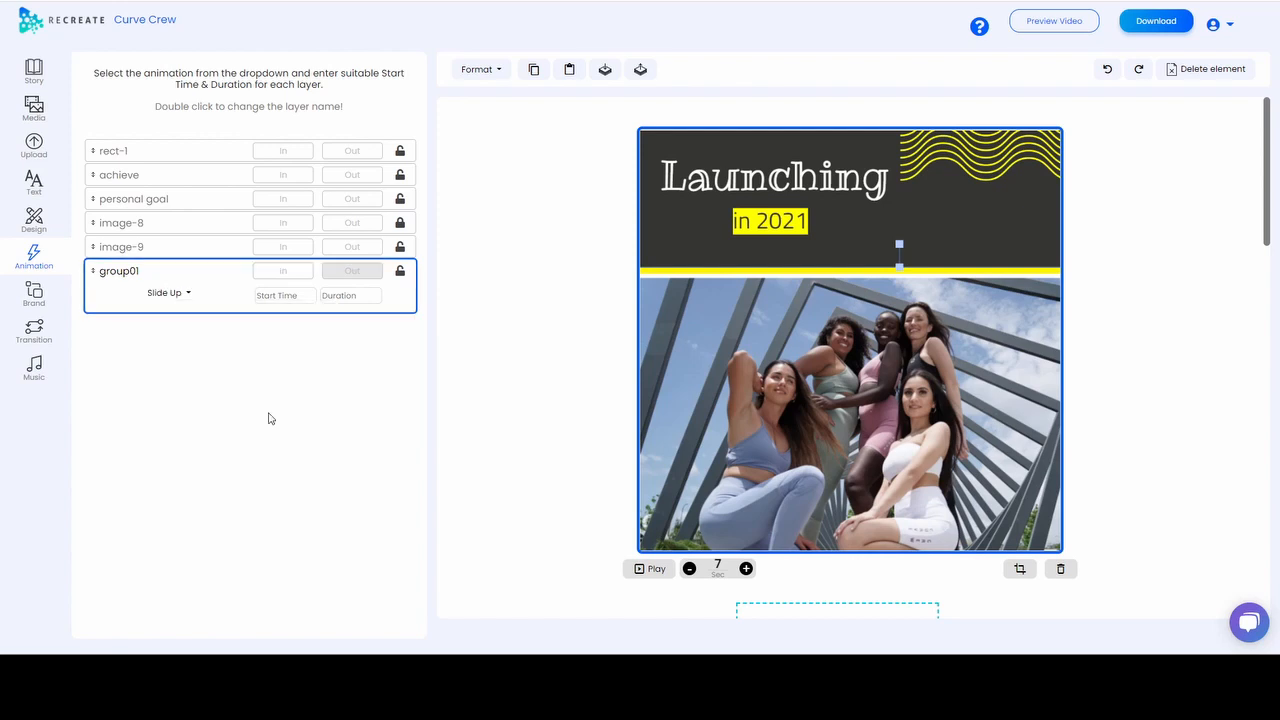
{"action": "left_click", "coordinate": [310, 293]}
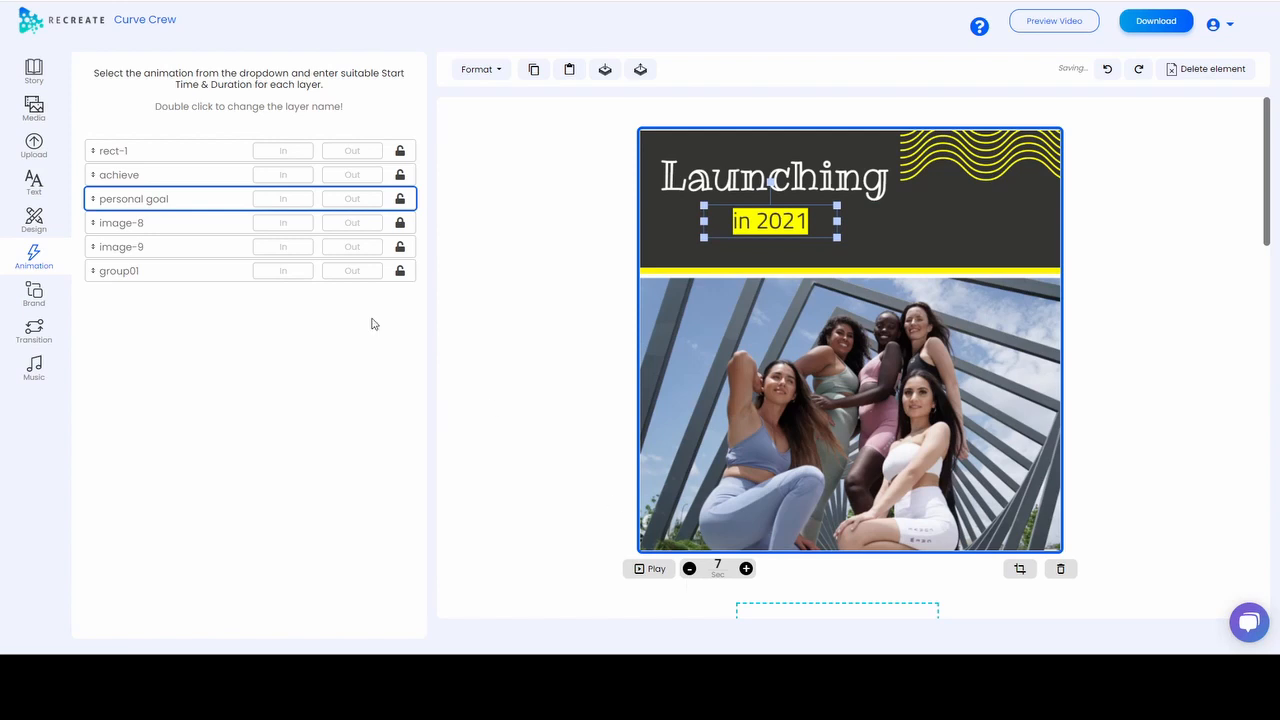
Unlock the image-8 layer and lock the group photo's layer, previewing the scene with these settings.
{"action": "left_click", "coordinate": [392, 223]}
{"action": "left_click", "coordinate": [402, 271]}
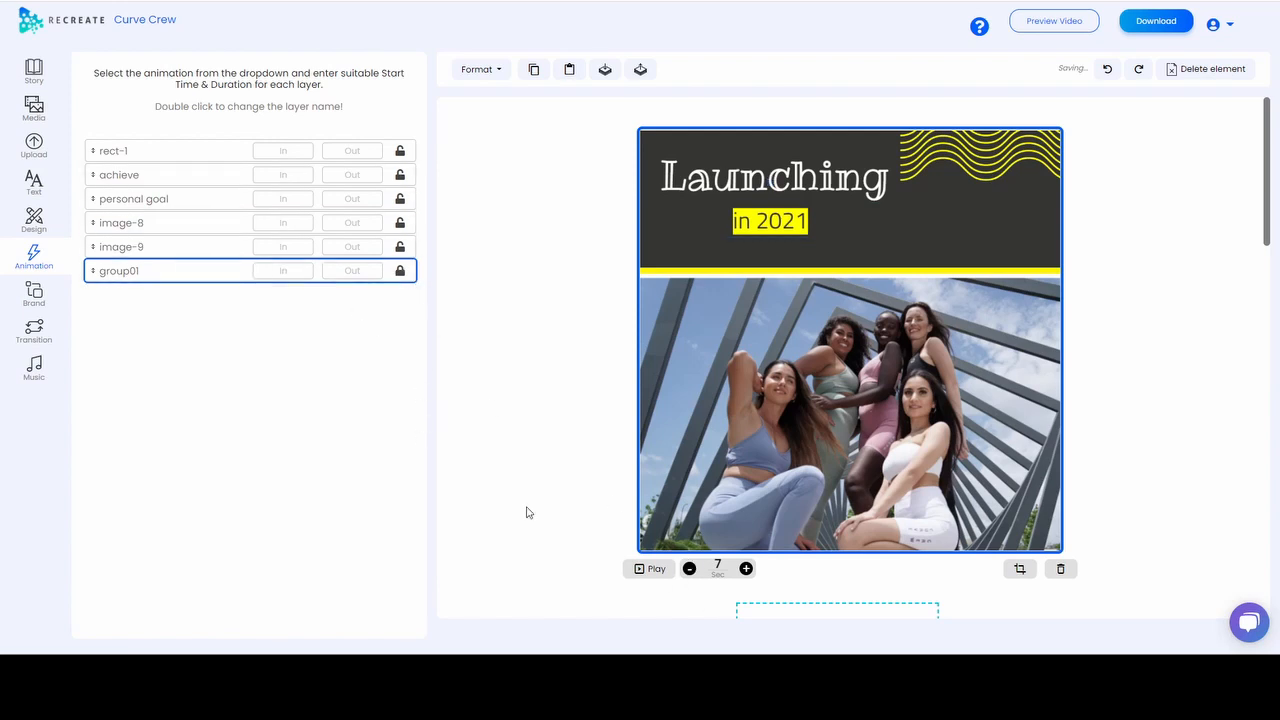
{"action": "left_click", "coordinate": [647, 571]}
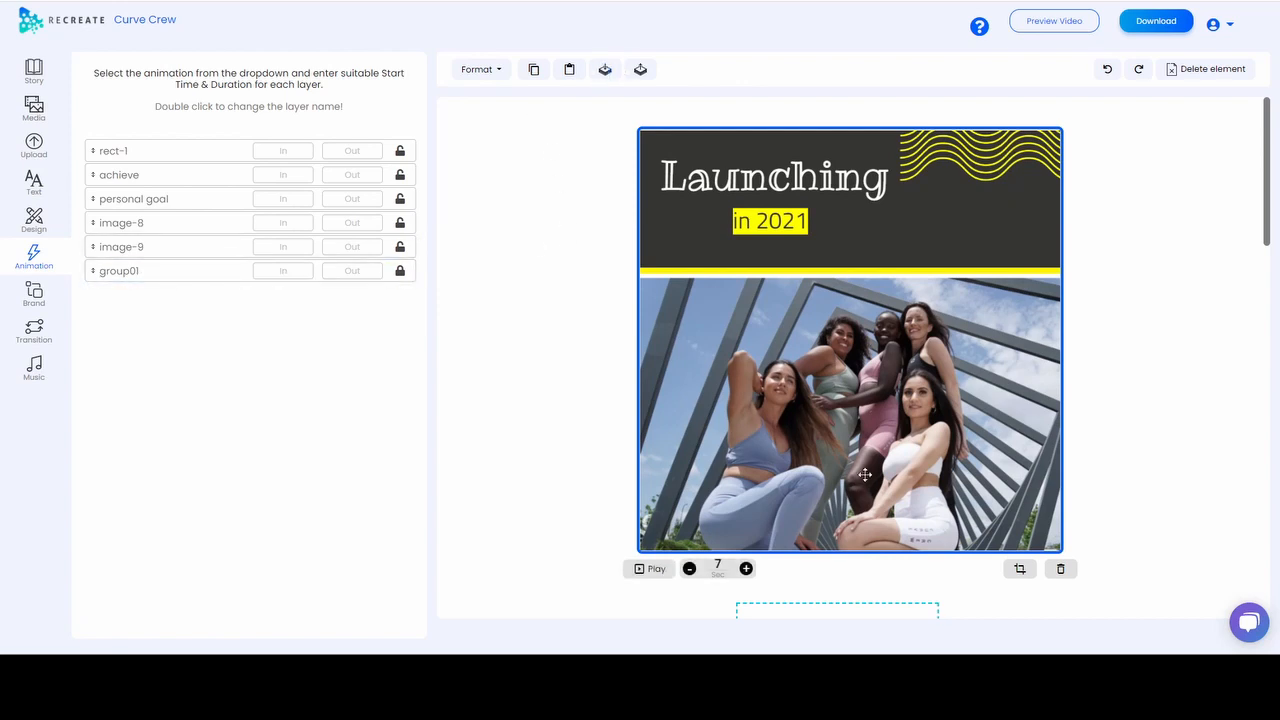
Unlock the group photo's layer and send it one level backward, behind the white concentric circles.
{"action": "left_click", "coordinate": [400, 271]}
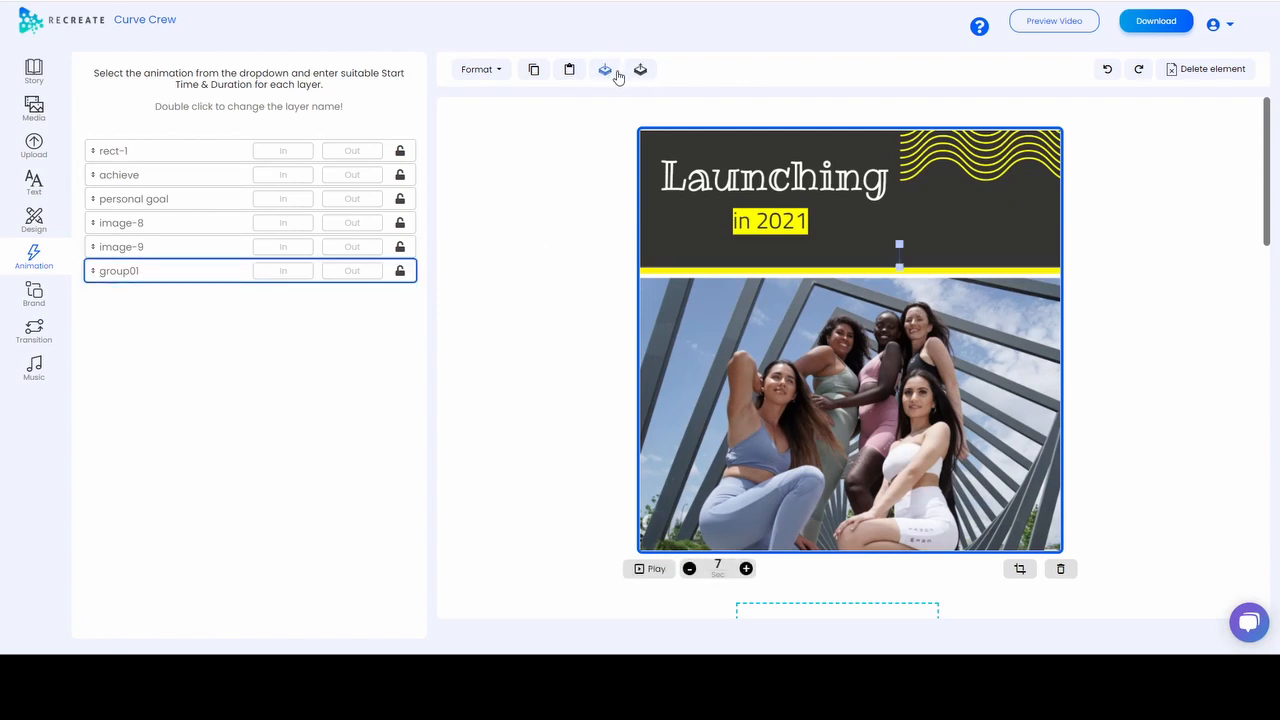
{"action": "left_click", "coordinate": [606, 70]}
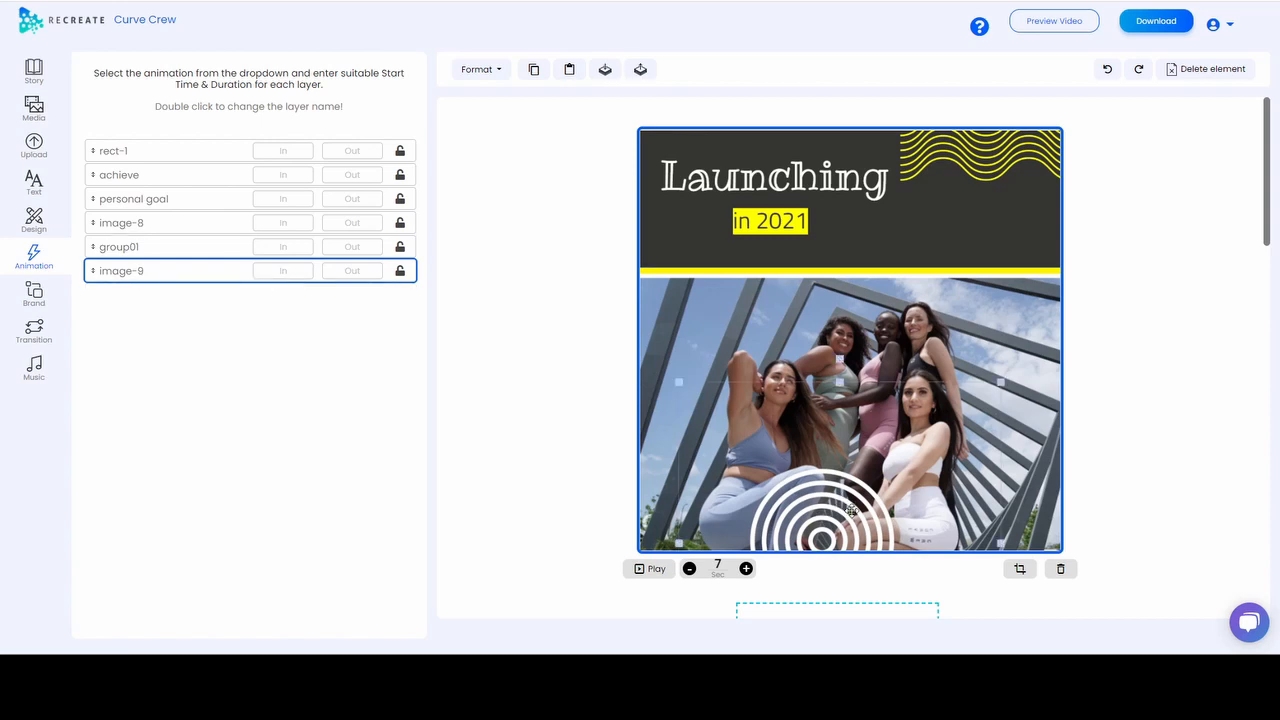
Move the white concentric circles to the lower-left part of the group photo and preview the scene.
{"action": "left_click_drag", "start_coordinate": [850, 510], "coordinate": [746, 506]}
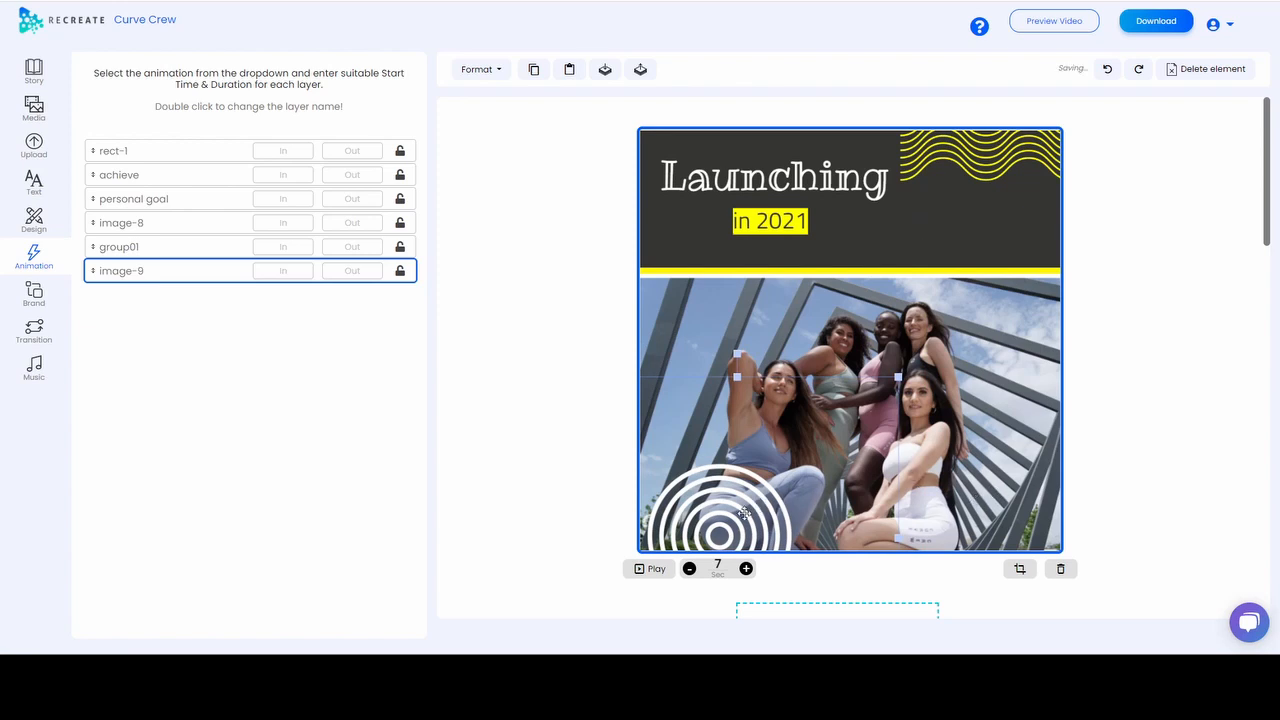
{"action": "left_click_drag", "start_coordinate": [740, 513], "coordinate": [776, 515]}
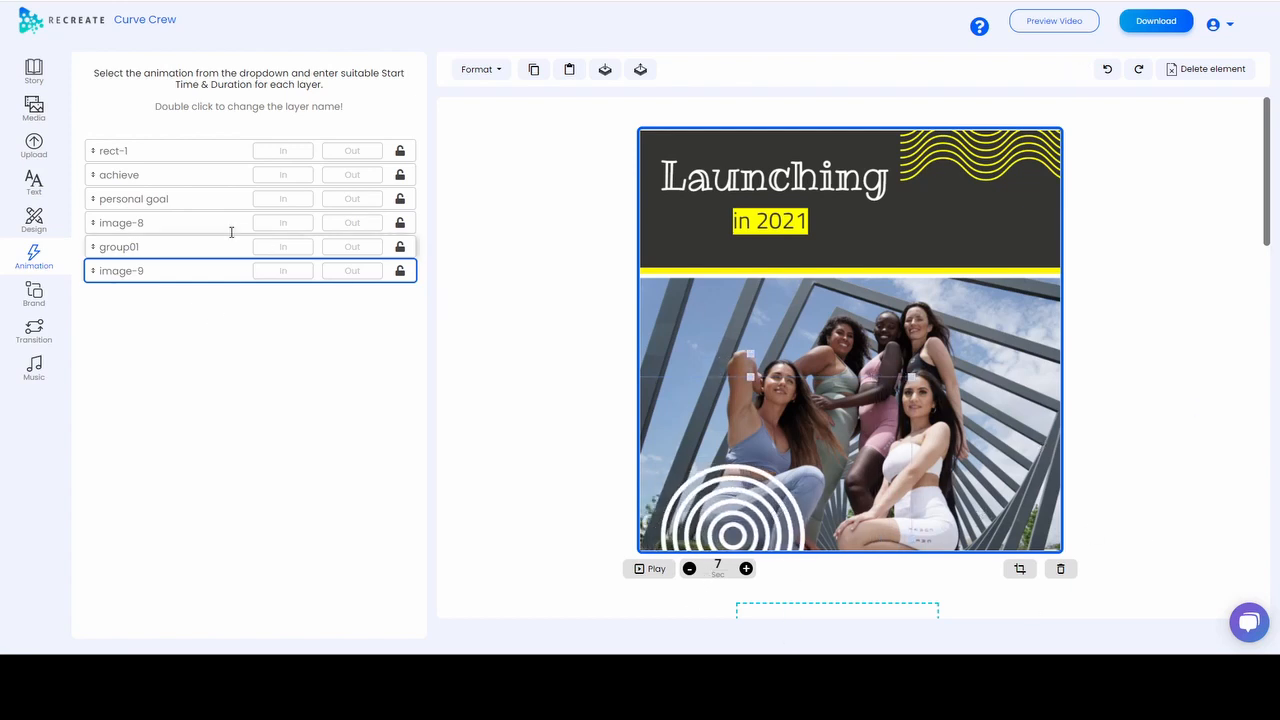
{"action": "left_click", "coordinate": [645, 572]}
{"action": "scroll", "coordinate": [1012, 500], "scroll_direction": "down", "scroll_amount": 2}
{"action": "scroll", "coordinate": [1003, 463], "scroll_direction": "up", "scroll_amount": 2}
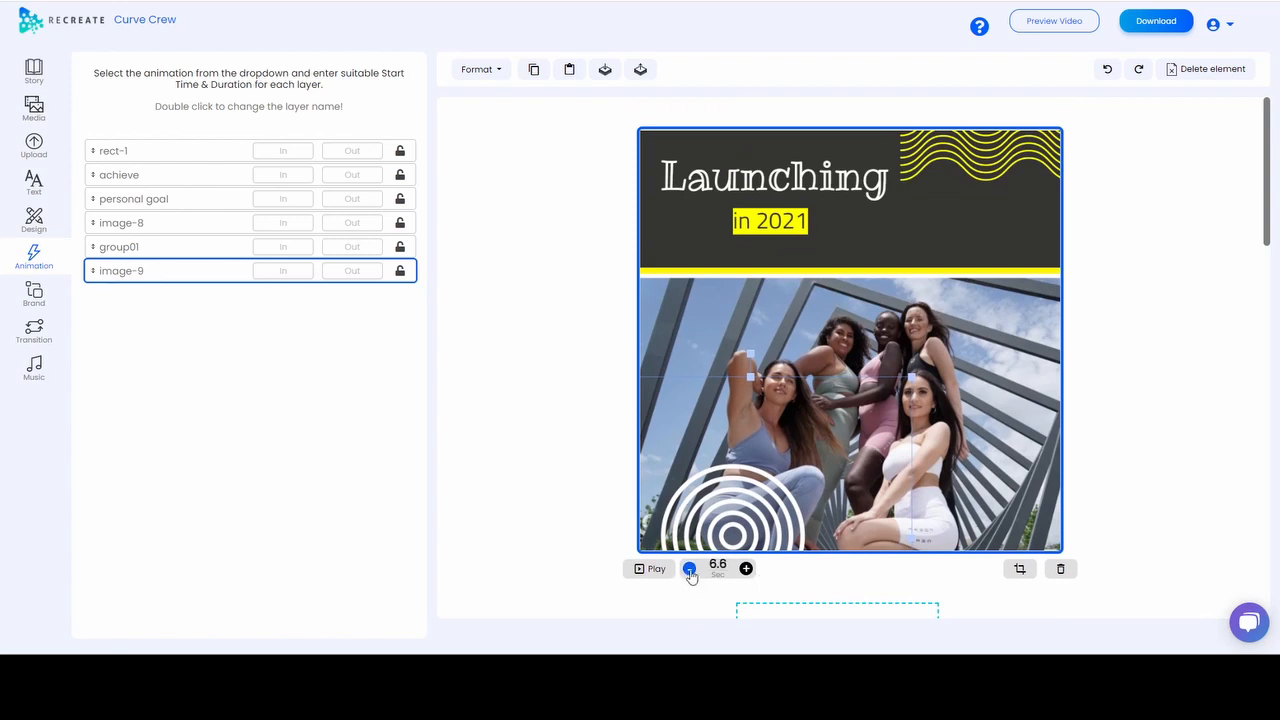
Set the first scene's duration to 5 seconds.
{"action": "left_click", "coordinate": [689, 570]}
{"action": "double_click", "coordinate": [730, 564]}
{"action": "type", "text": "5"}
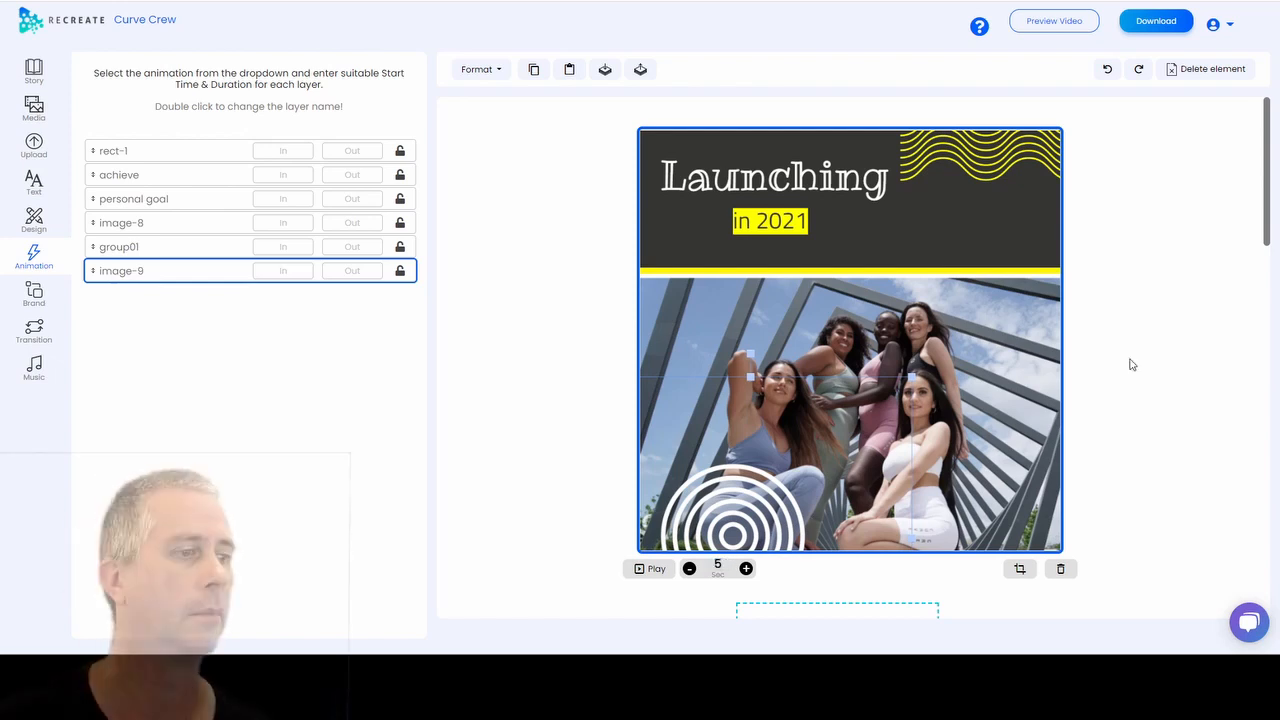
Replace the Fade-Bottom transition after the first scene, trying Wipe-Up before applying Wipe-Right.
{"action": "scroll", "coordinate": [1047, 402], "scroll_direction": "down", "scroll_amount": 3}
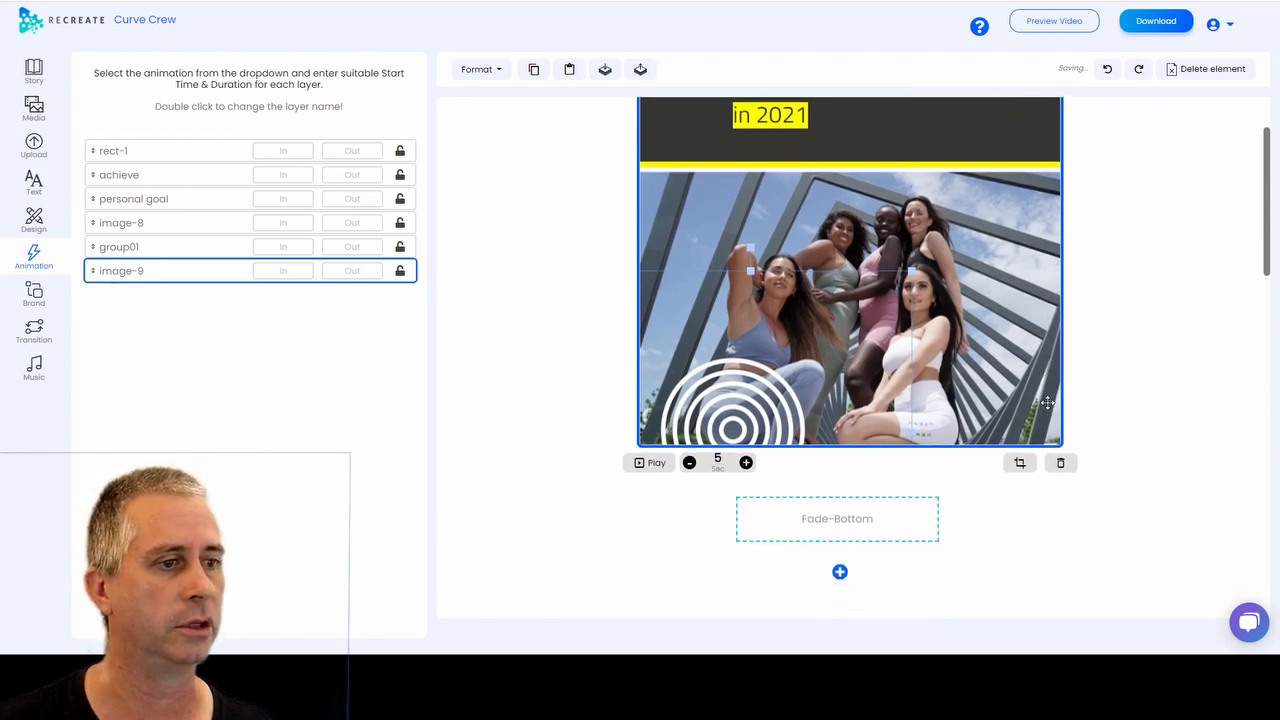
{"action": "scroll", "coordinate": [814, 423], "scroll_direction": "up", "scroll_amount": 1}
{"action": "scroll", "coordinate": [880, 500], "scroll_direction": "up", "scroll_amount": 1}
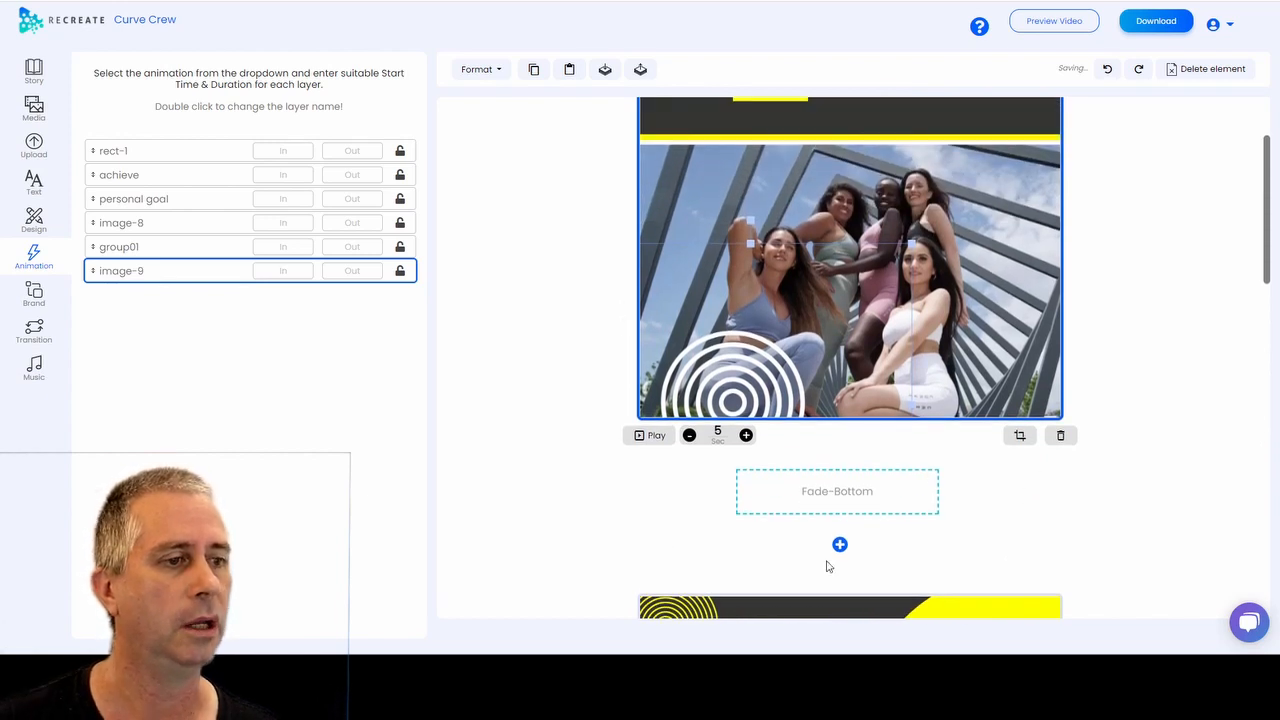
{"action": "scroll", "coordinate": [862, 486], "scroll_direction": "up", "scroll_amount": 2}
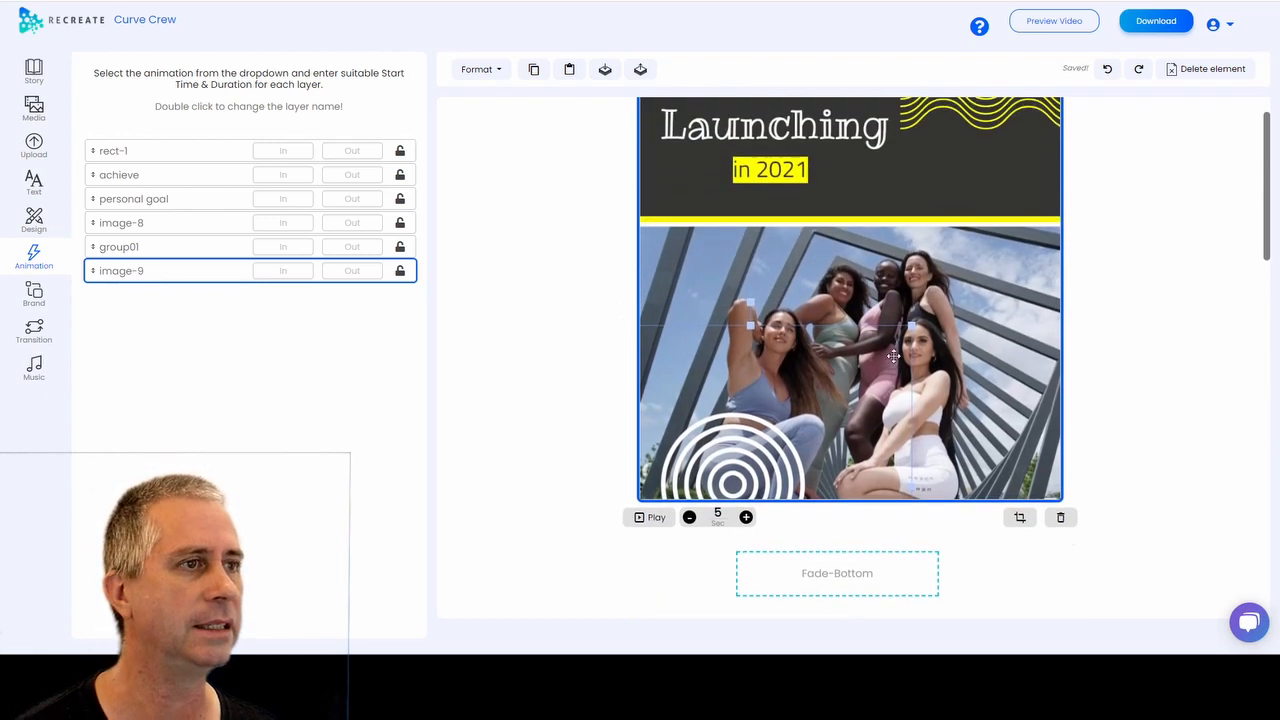
{"action": "scroll", "coordinate": [903, 311], "scroll_direction": "down", "scroll_amount": 2}
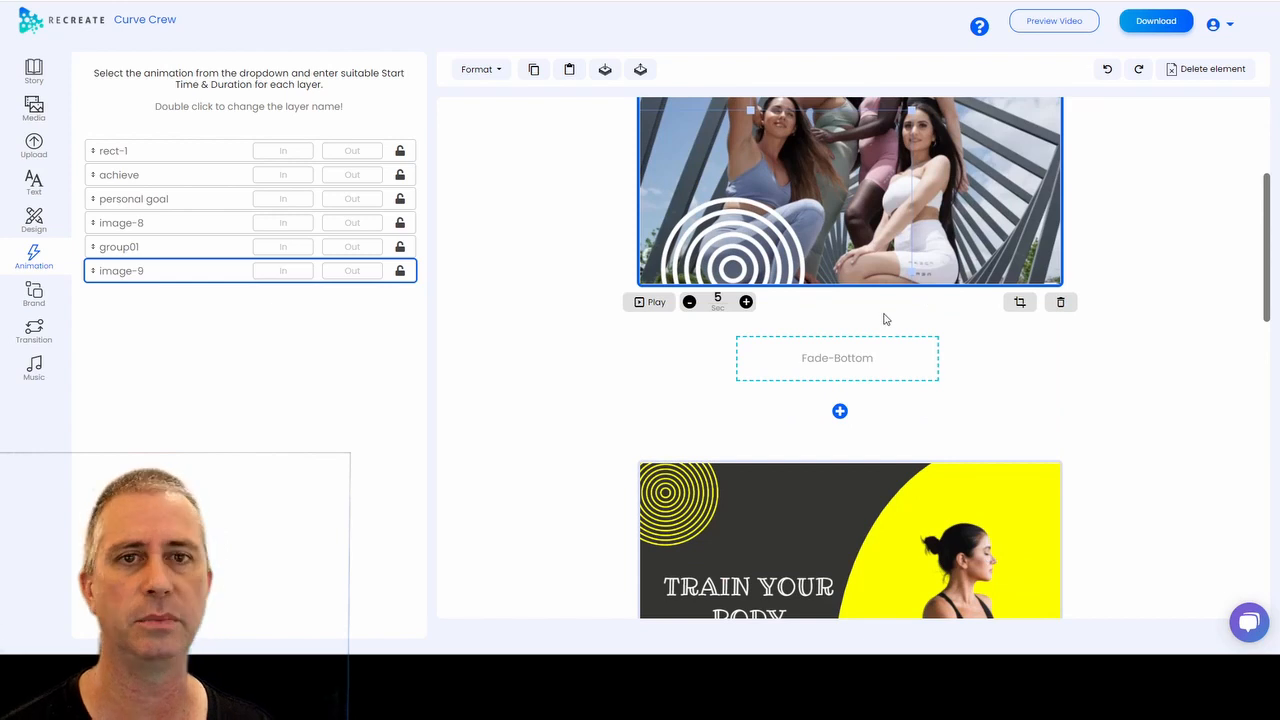
{"action": "scroll", "coordinate": [886, 317], "scroll_direction": "up", "scroll_amount": 1}
{"action": "left_click", "coordinate": [34, 330]}
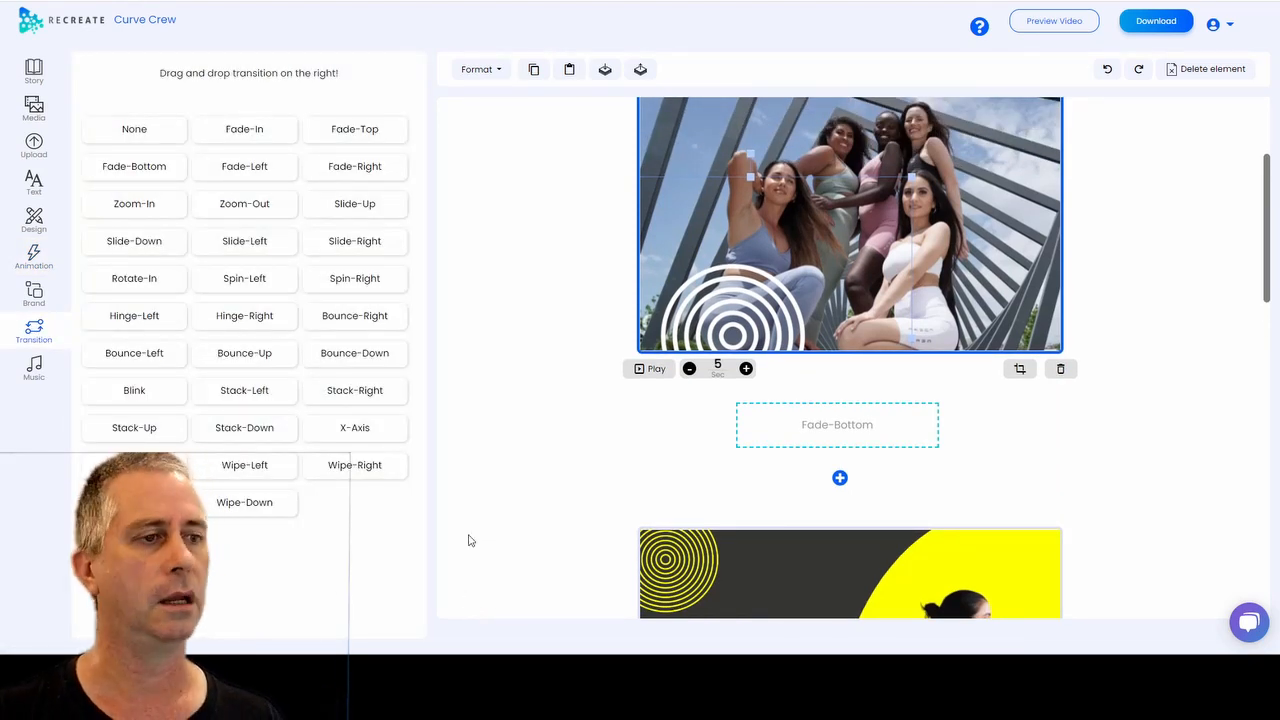
{"action": "scroll", "coordinate": [914, 455], "scroll_direction": "up", "scroll_amount": 1}
{"action": "scroll", "coordinate": [914, 455], "scroll_direction": "up", "scroll_amount": 3}
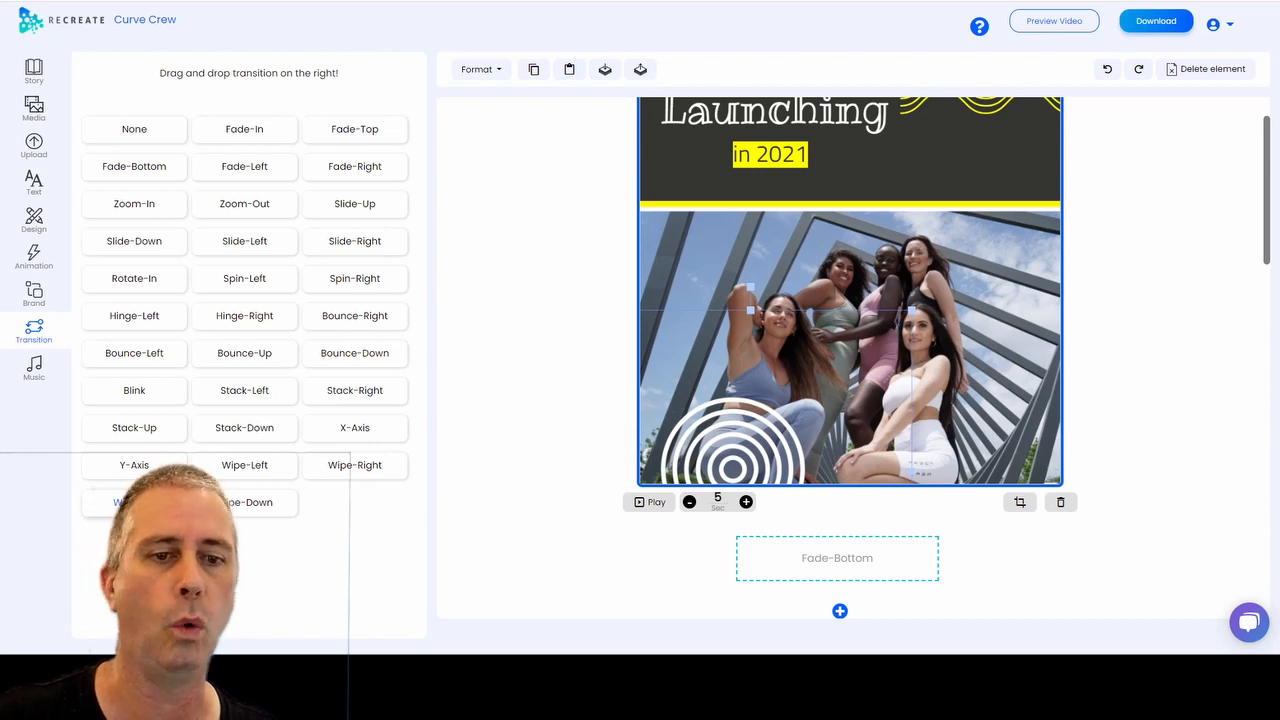
{"action": "left_click_drag", "start_coordinate": [134, 502], "coordinate": [930, 575]}
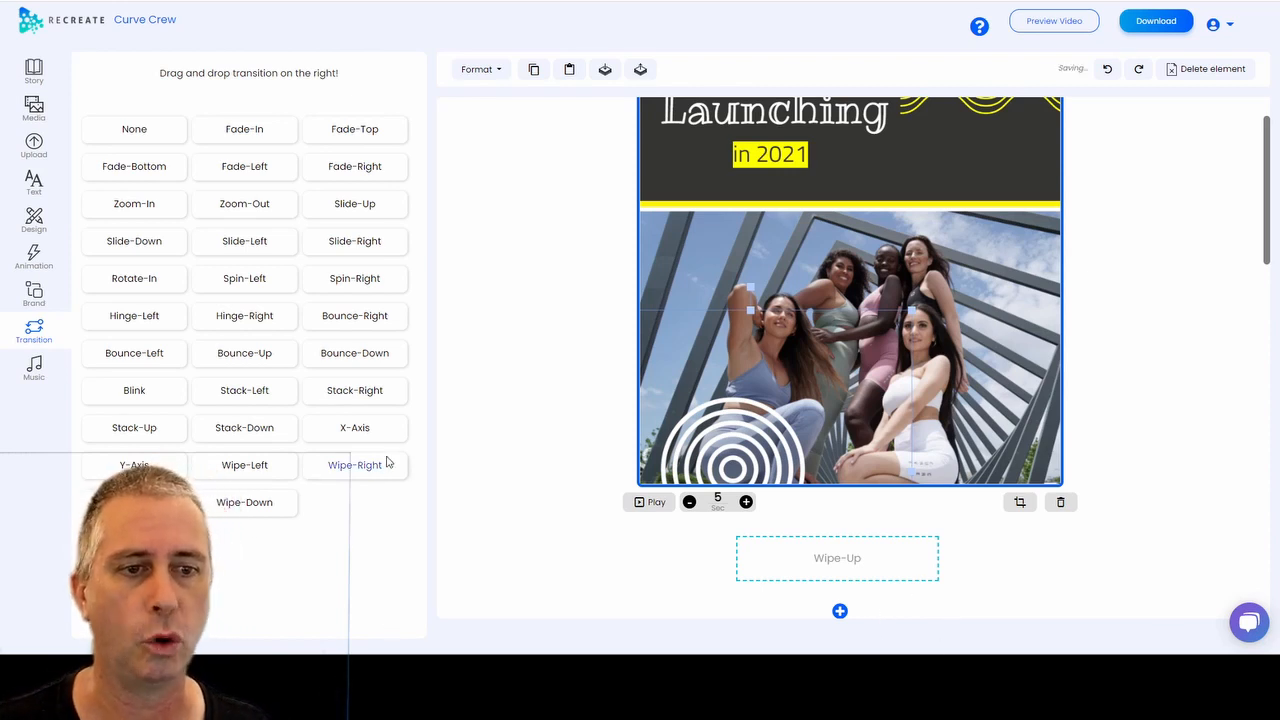
{"action": "left_click_drag", "start_coordinate": [358, 466], "coordinate": [858, 566]}
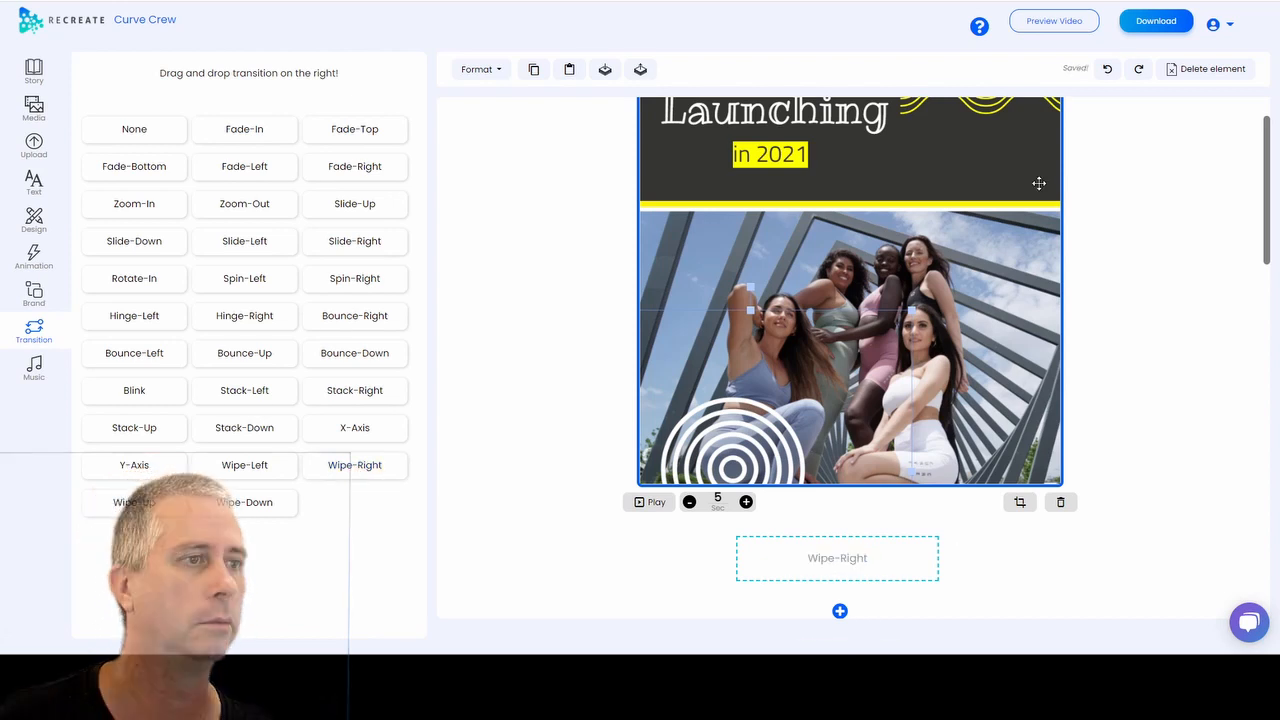
Replace the second scene's "Train your body" heading with "Made for Individuals" on two lines and select the whole new text.
{"action": "scroll", "coordinate": [1004, 358], "scroll_direction": "down", "scroll_amount": 1}
{"action": "scroll", "coordinate": [1004, 358], "scroll_direction": "down", "scroll_amount": 3}
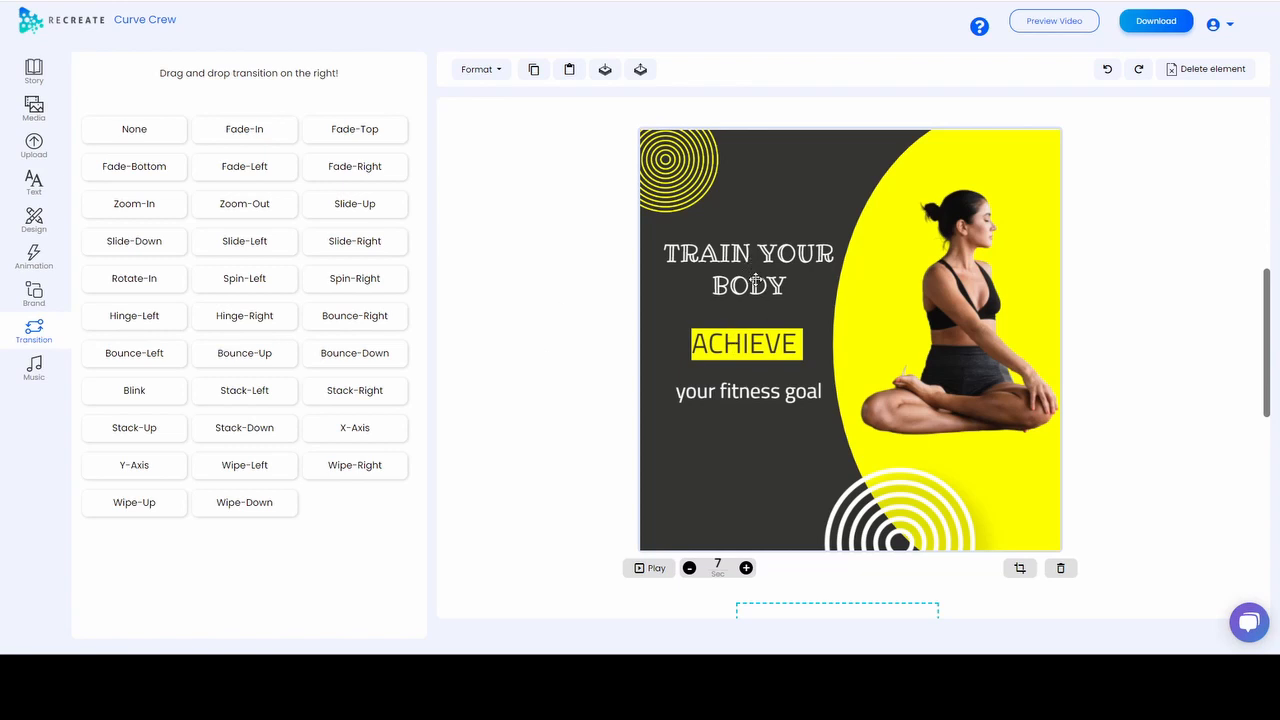
{"action": "left_click", "coordinate": [756, 283]}
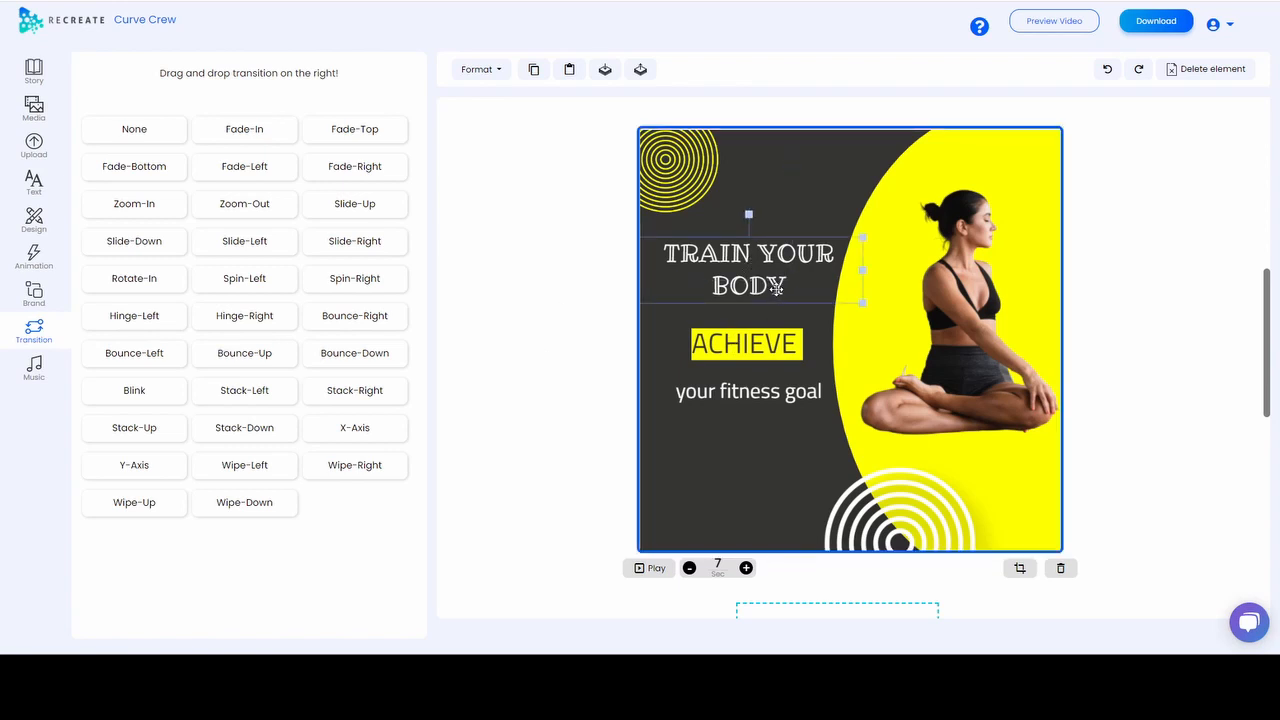
{"action": "left_click", "coordinate": [32, 186]}
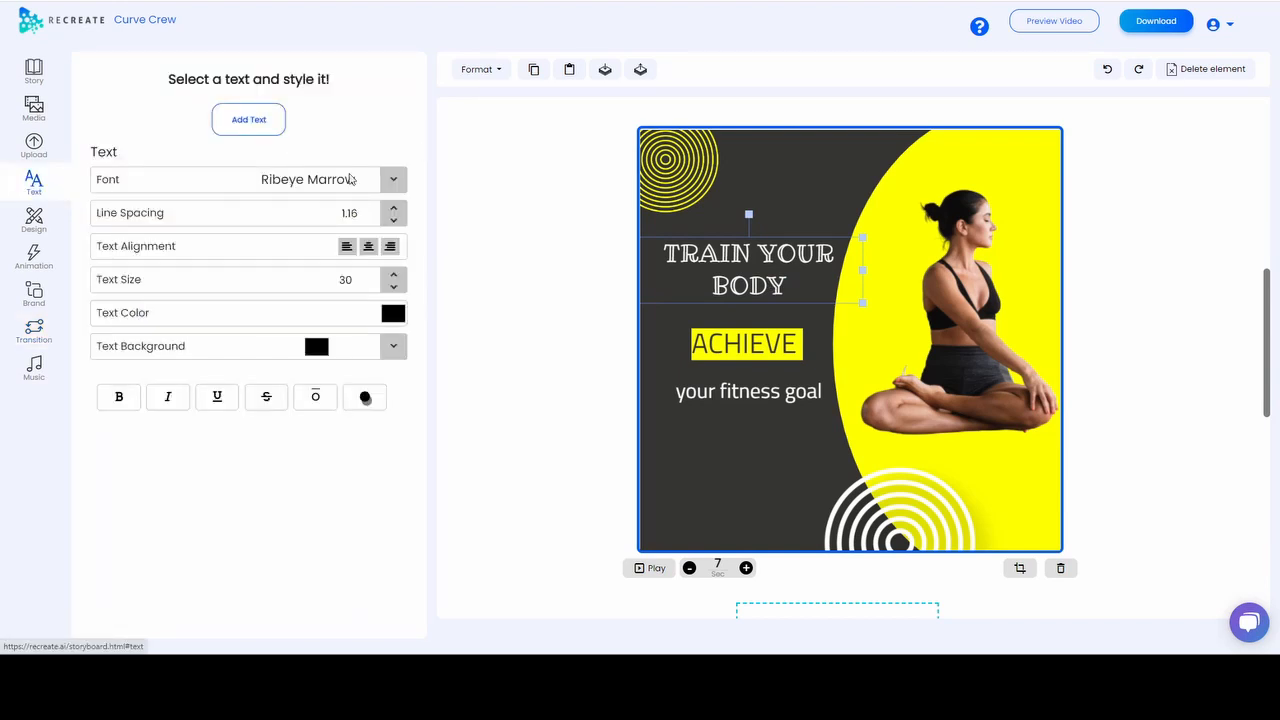
{"action": "double_click", "coordinate": [759, 287]}
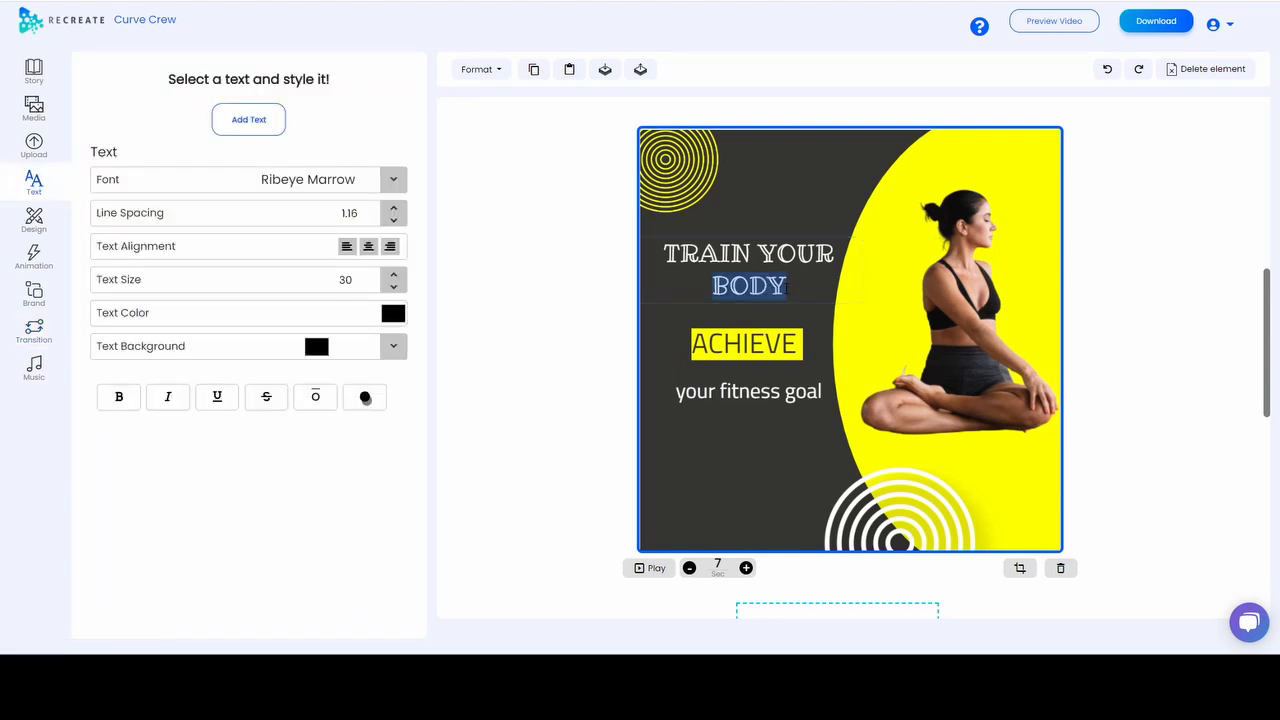
{"action": "left_click", "coordinate": [787, 287]}
{"action": "key", "text": "ctrl+a"}
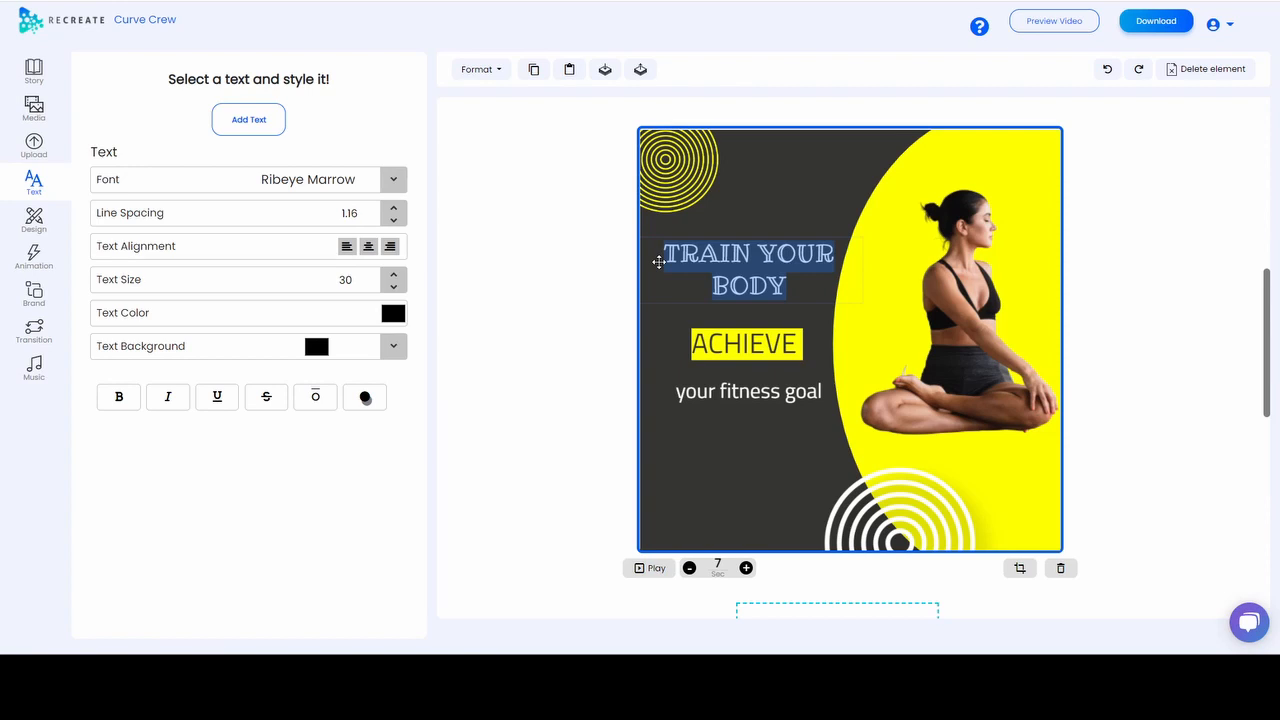
{"action": "type", "text": "Made for"}
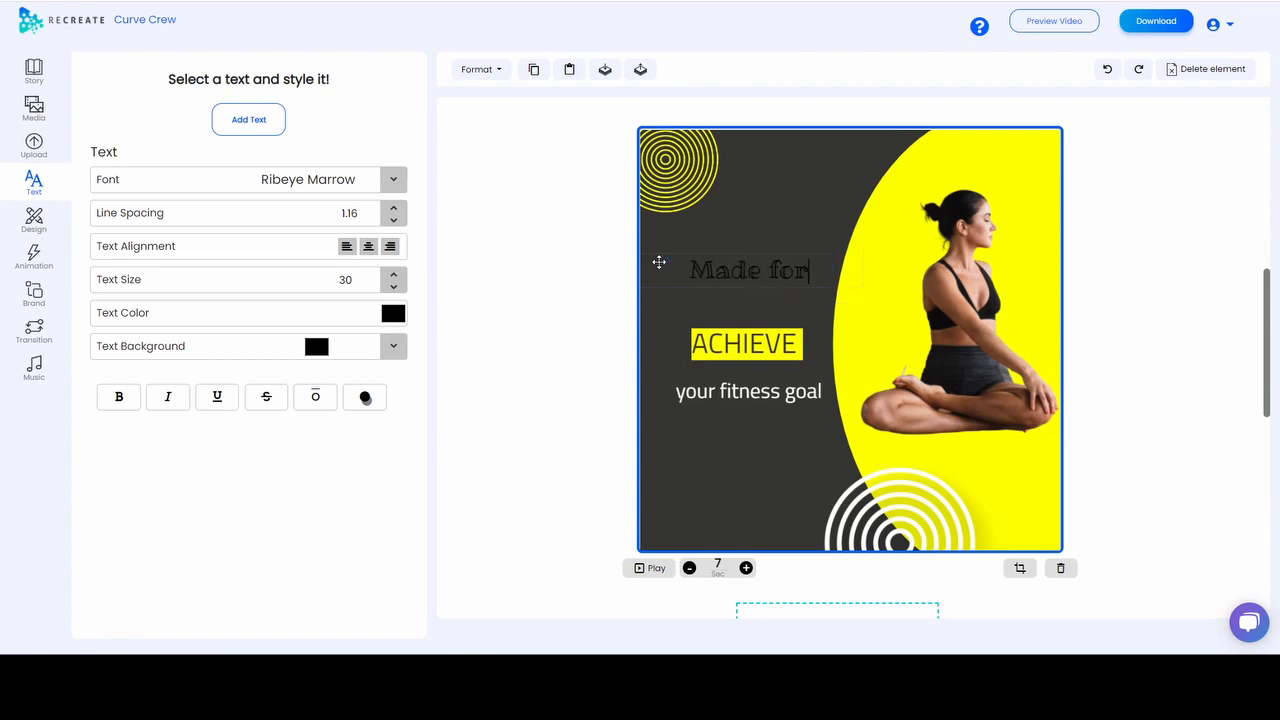
{"action": "key", "text": "Return"}
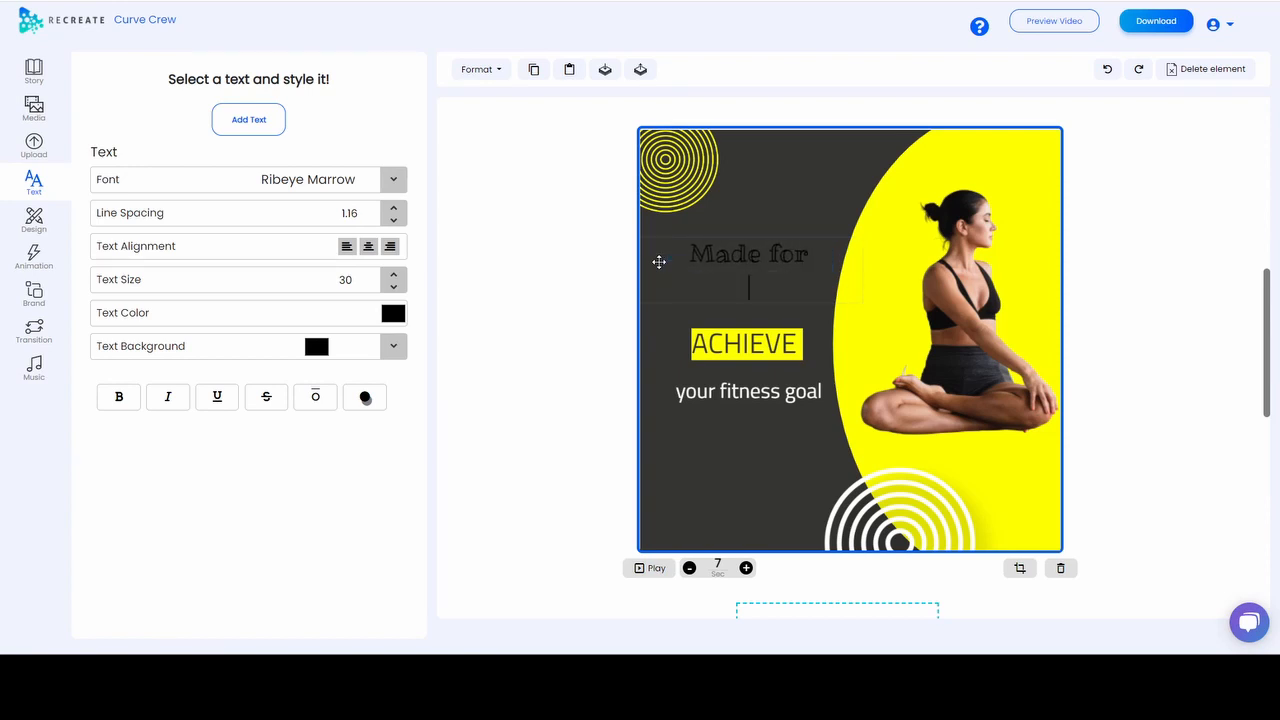
{"action": "type", "text": "Individuals"}
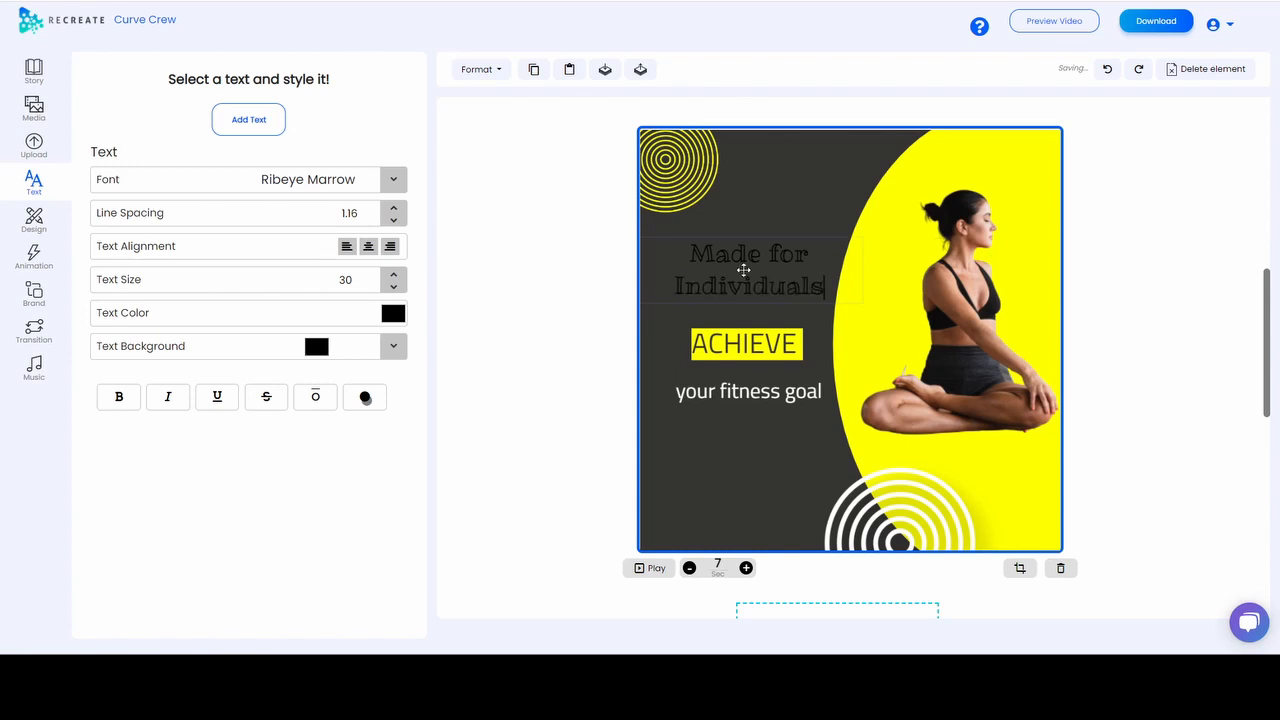
{"action": "key", "text": "ctrl+a"}
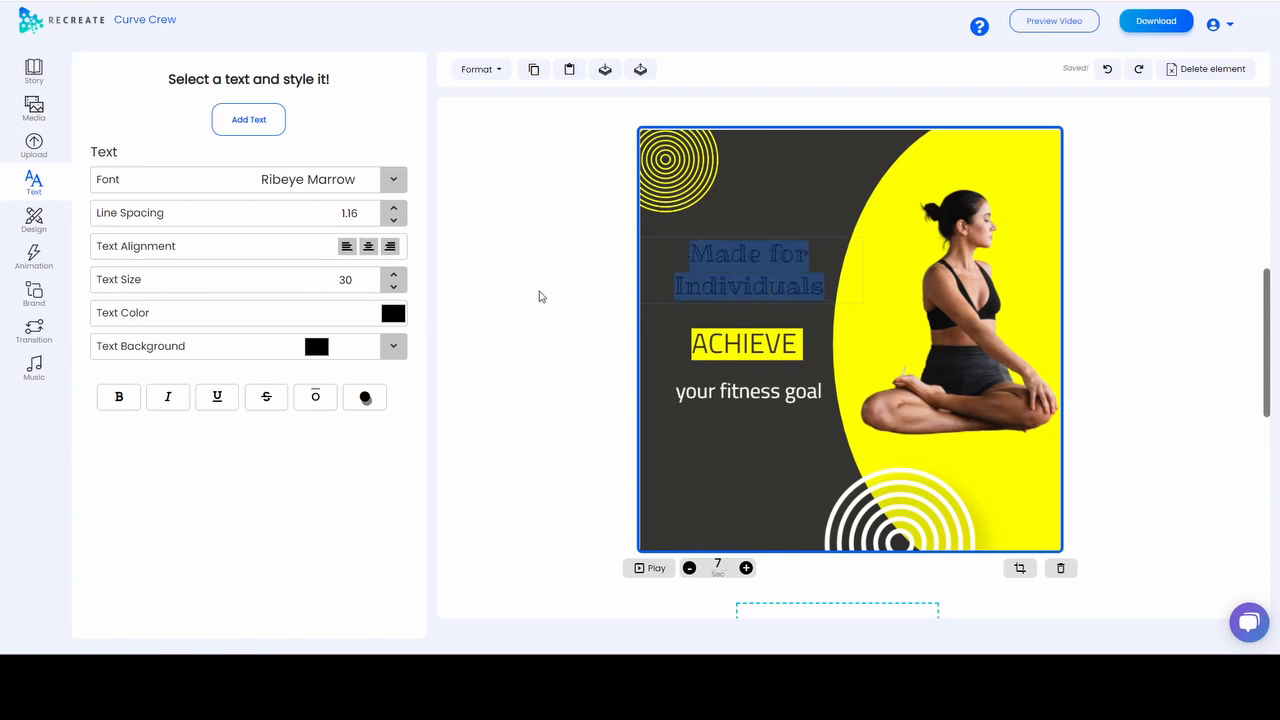
Colour the "Made for Individuals" heading white (255, 255, 255), enlarge it and shift it slightly up in the dark area.
{"action": "left_click", "coordinate": [392, 315]}
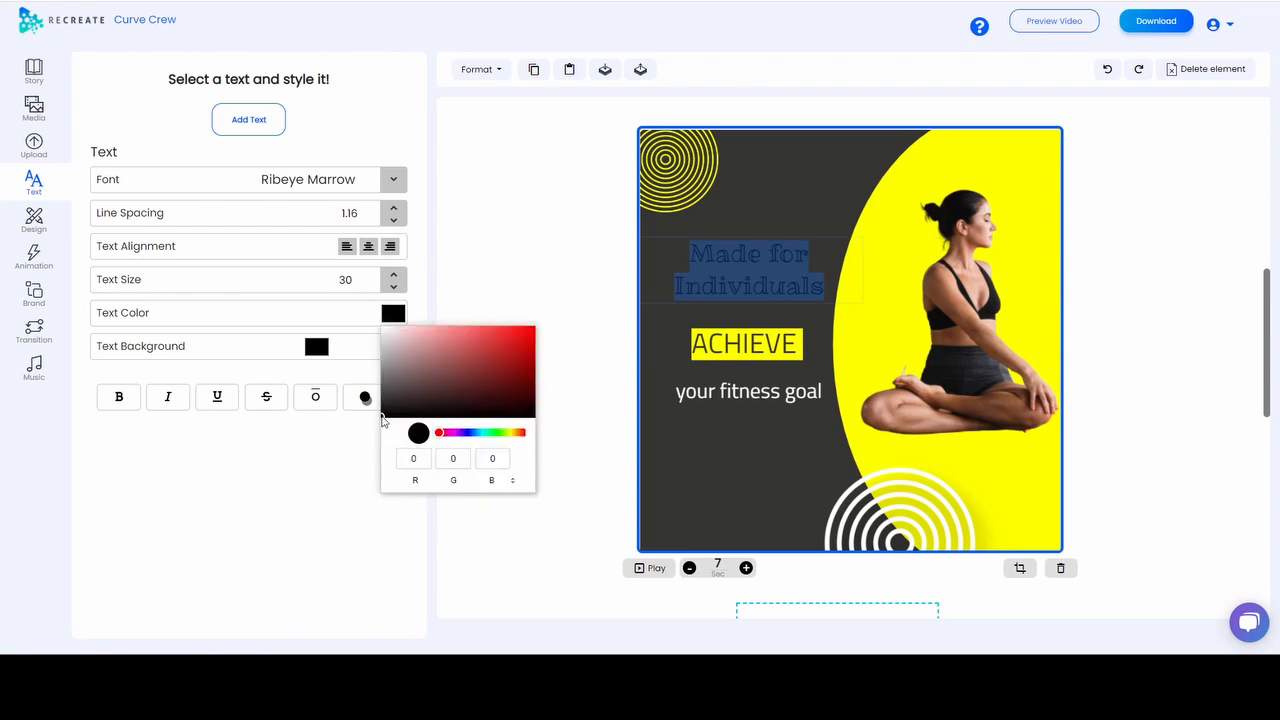
{"action": "left_click", "coordinate": [382, 327]}
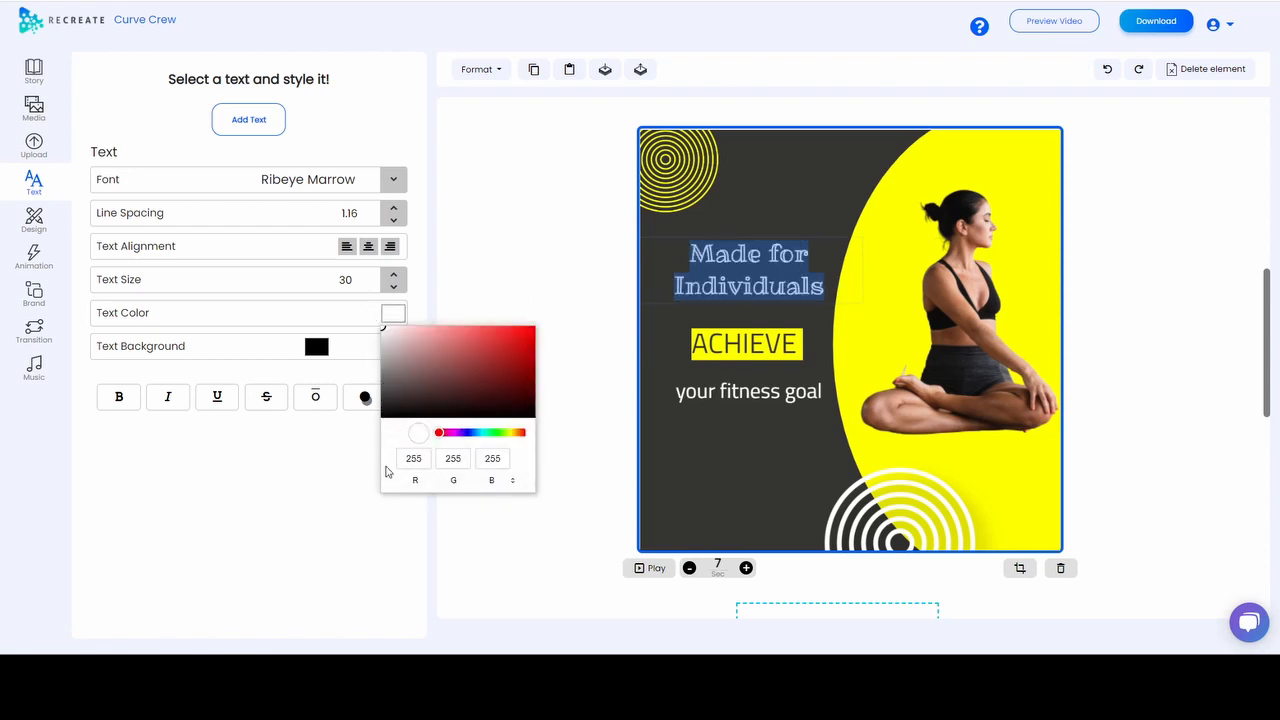
{"action": "left_click", "coordinate": [752, 400]}
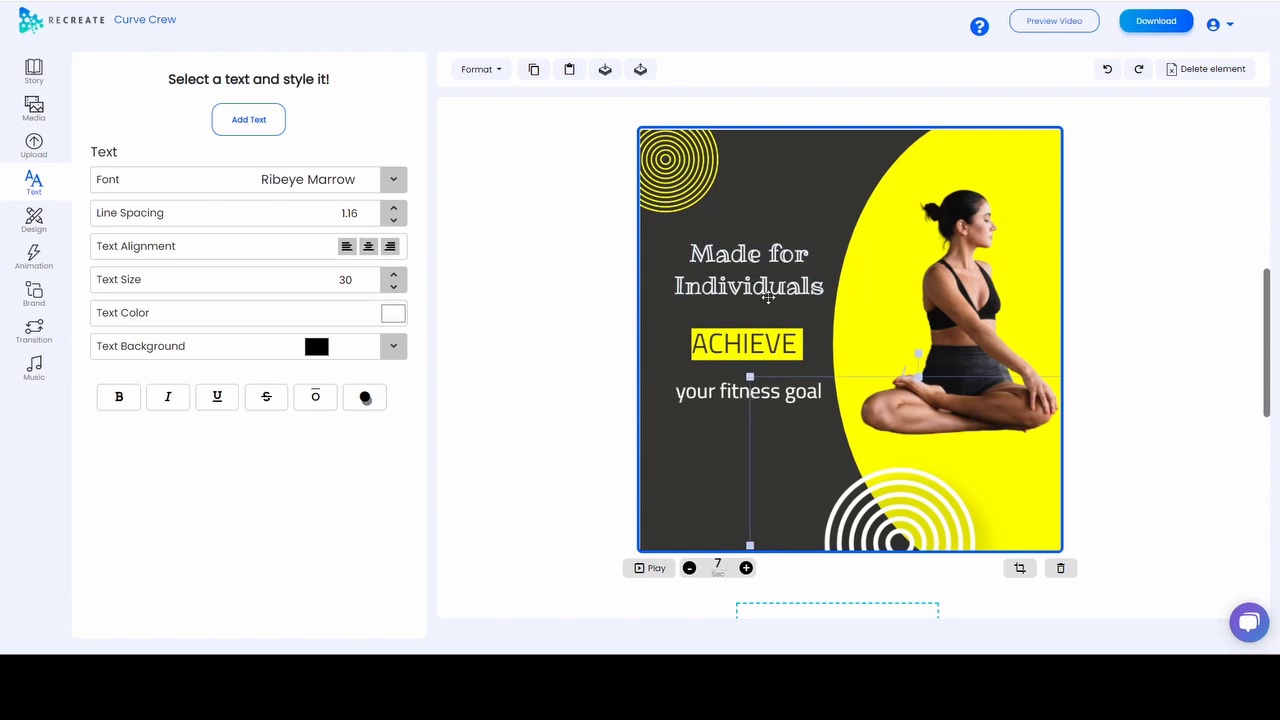
{"action": "left_click", "coordinate": [795, 287]}
{"action": "left_click_drag", "start_coordinate": [859, 302], "coordinate": [928, 321]}
{"action": "left_click_drag", "start_coordinate": [818, 258], "coordinate": [787, 246]}
Delete the seated woman's photo, the yellow curved shape and the "your fitness goal" text from the second scene.
{"action": "left_click", "coordinate": [1000, 325]}
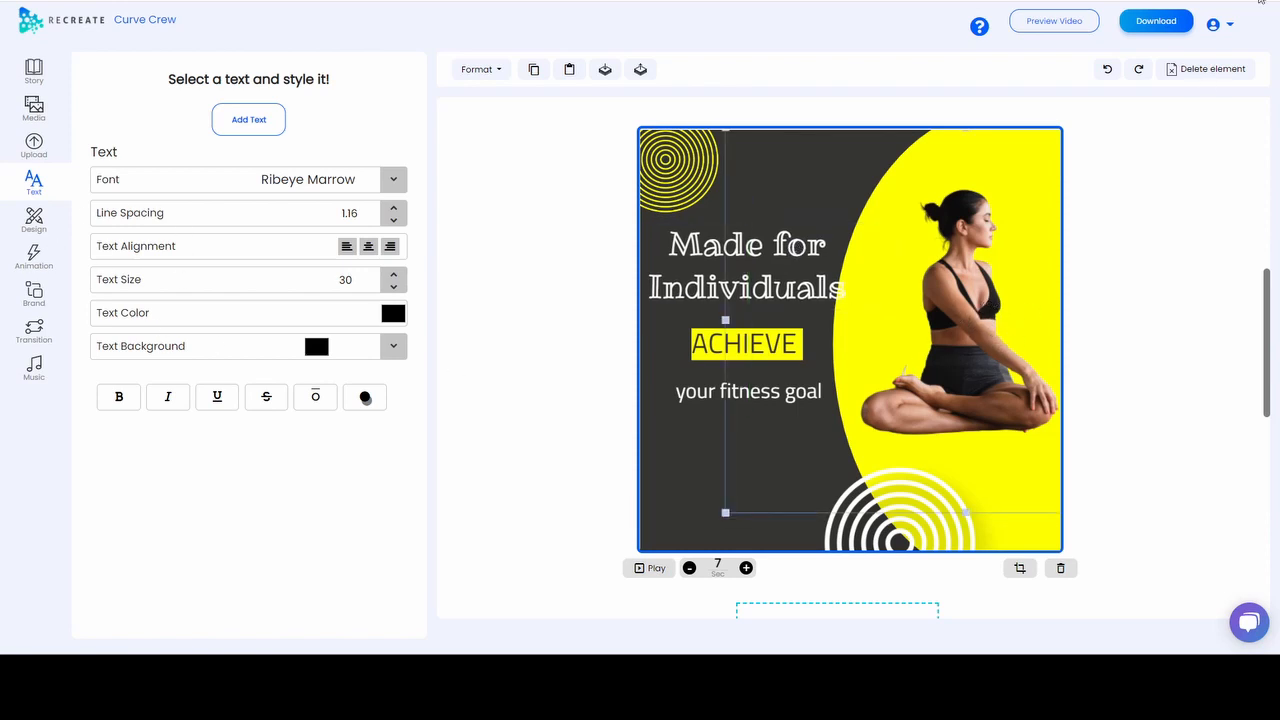
{"action": "left_click", "coordinate": [1214, 72]}
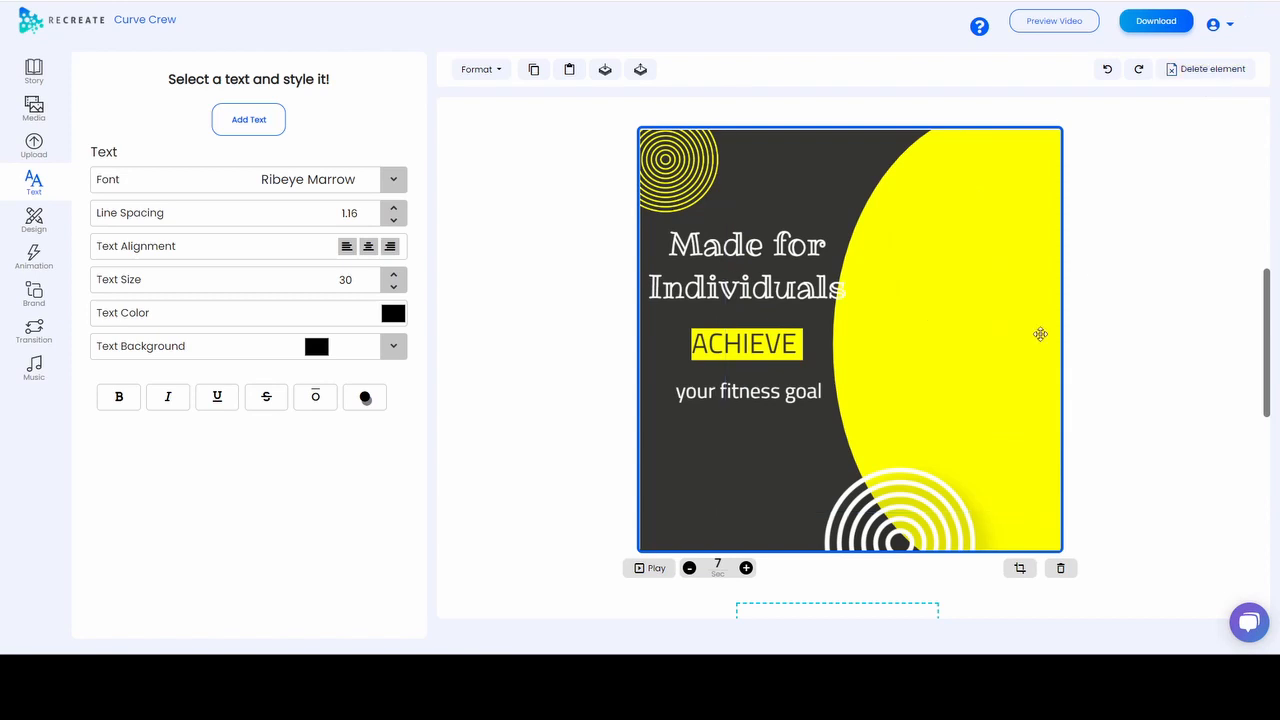
{"action": "left_click", "coordinate": [1228, 76]}
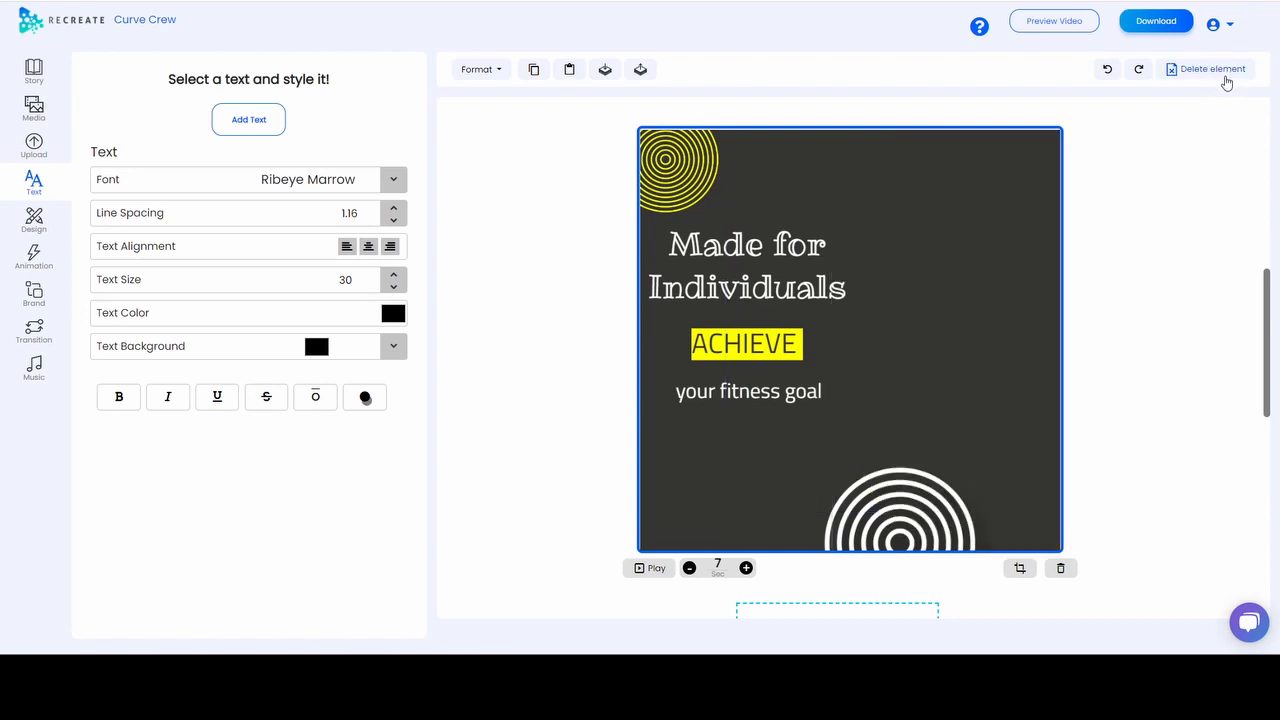
{"action": "left_click", "coordinate": [755, 402]}
{"action": "left_click", "coordinate": [669, 402]}
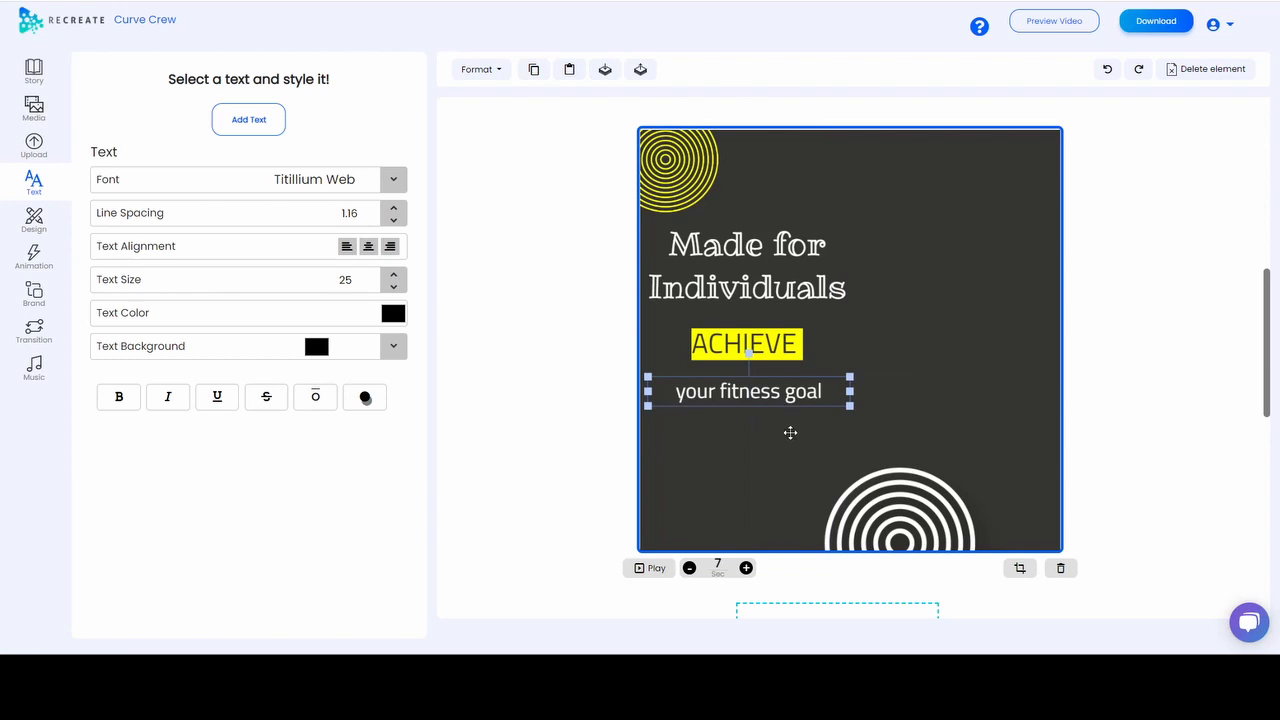
{"action": "left_click", "coordinate": [1205, 70]}
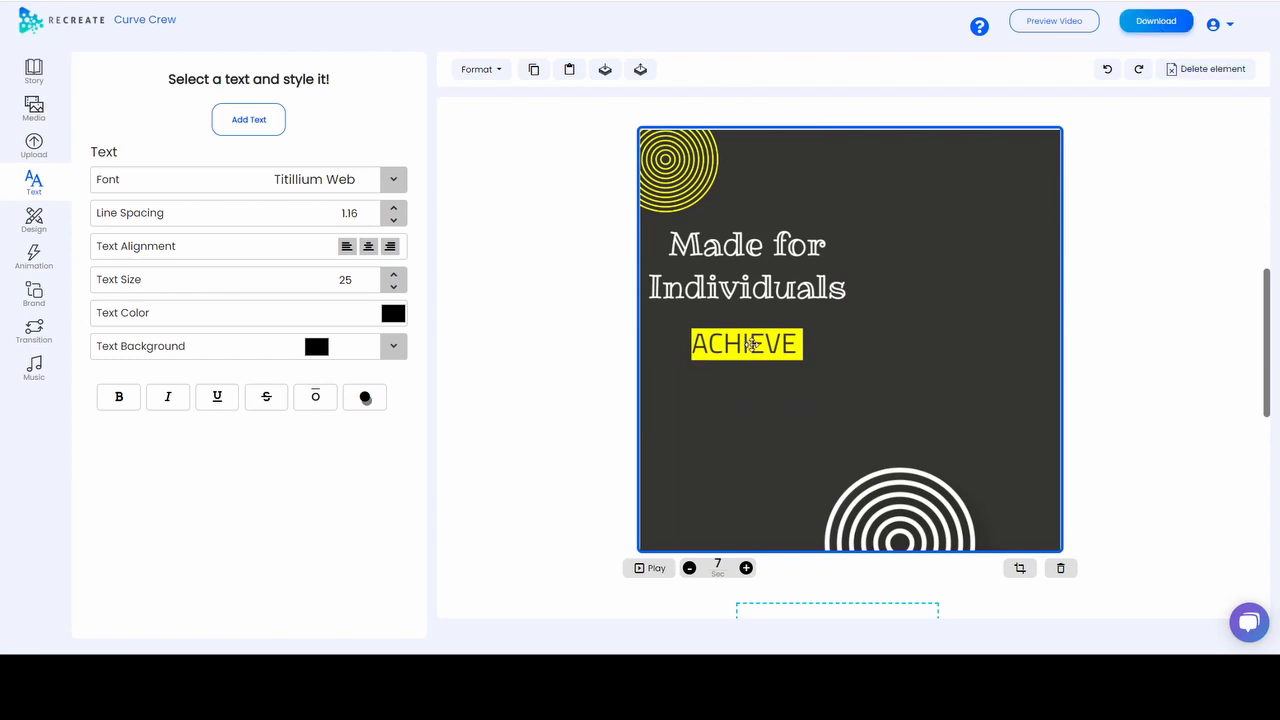
Replace the yellow-highlighted "ACHIEVE" text with "Comfort".
{"action": "left_click", "coordinate": [753, 345]}
{"action": "double_click", "coordinate": [774, 347]}
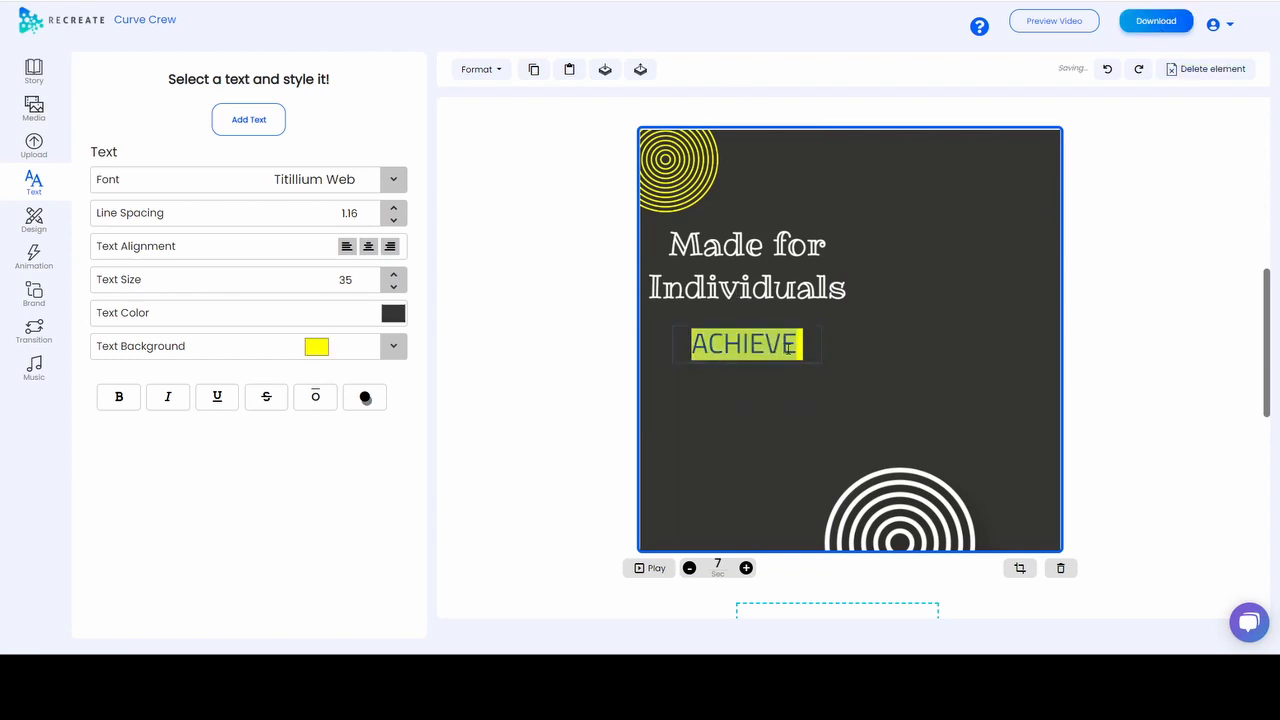
{"action": "type", "text": "Comfort"}
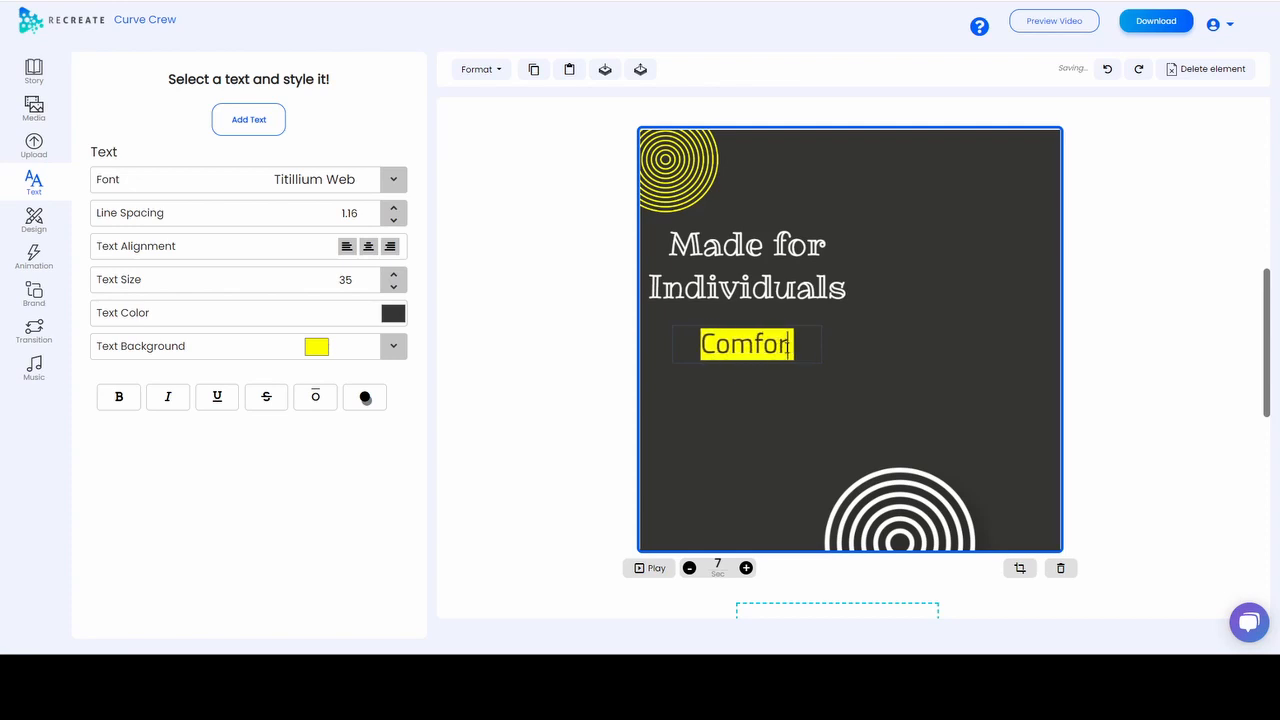
{"action": "left_click", "coordinate": [754, 446]}
Duplicate the "Comfort" label, place the copy directly beneath it and change its text to "Stylish".
{"action": "left_click", "coordinate": [737, 357]}
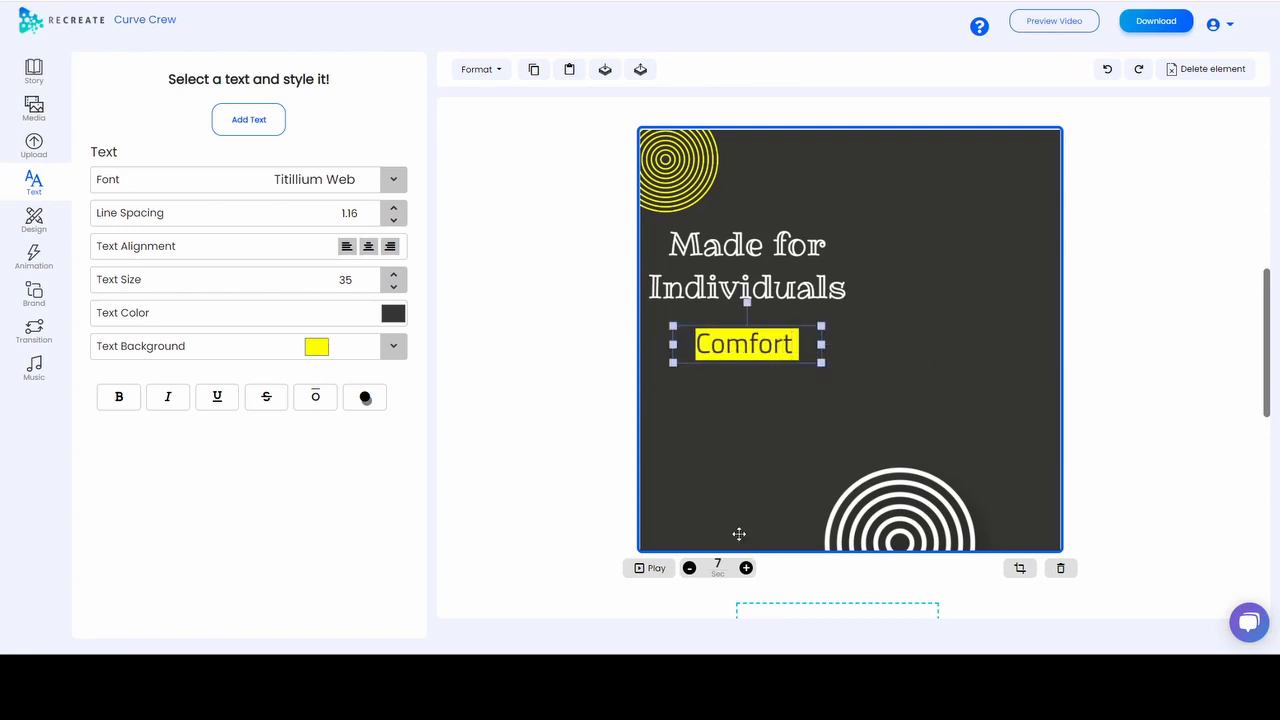
{"action": "left_click", "coordinate": [743, 460]}
{"action": "key", "text": "ctrl+v"}
{"action": "left_click_drag", "start_coordinate": [764, 364], "coordinate": [749, 405]}
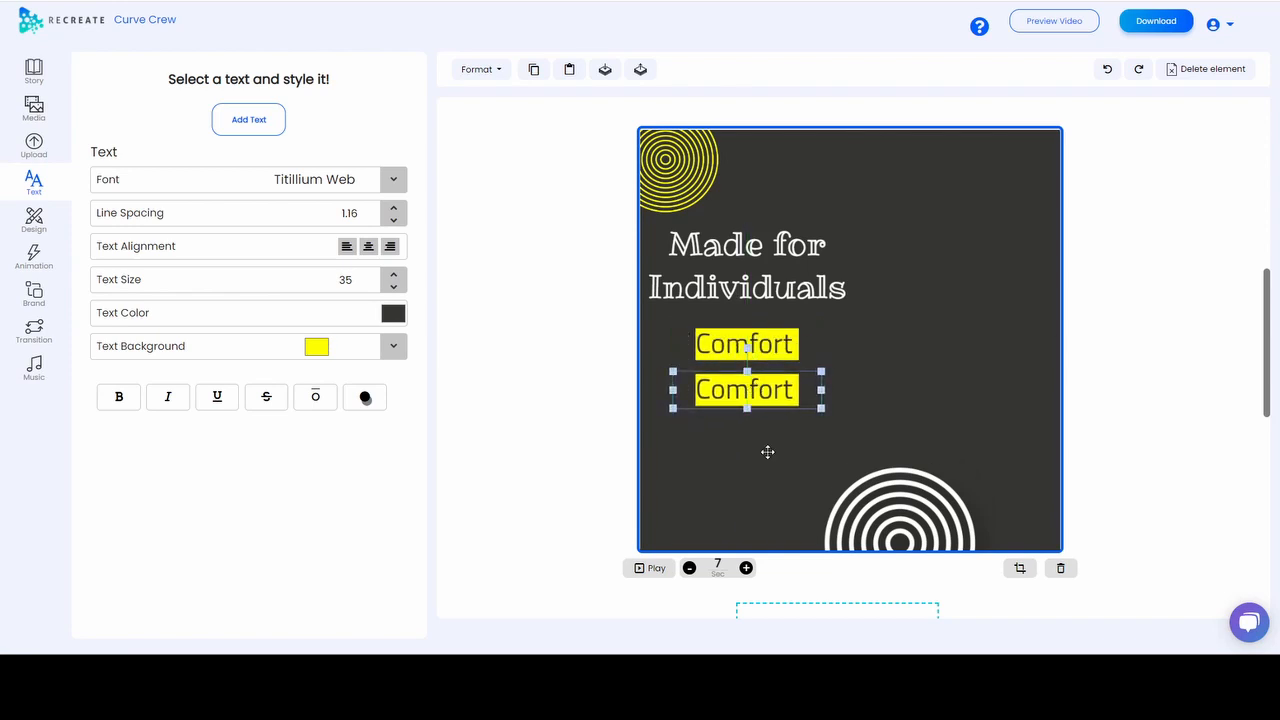
{"action": "left_click", "coordinate": [763, 400]}
{"action": "double_click", "coordinate": [795, 391]}
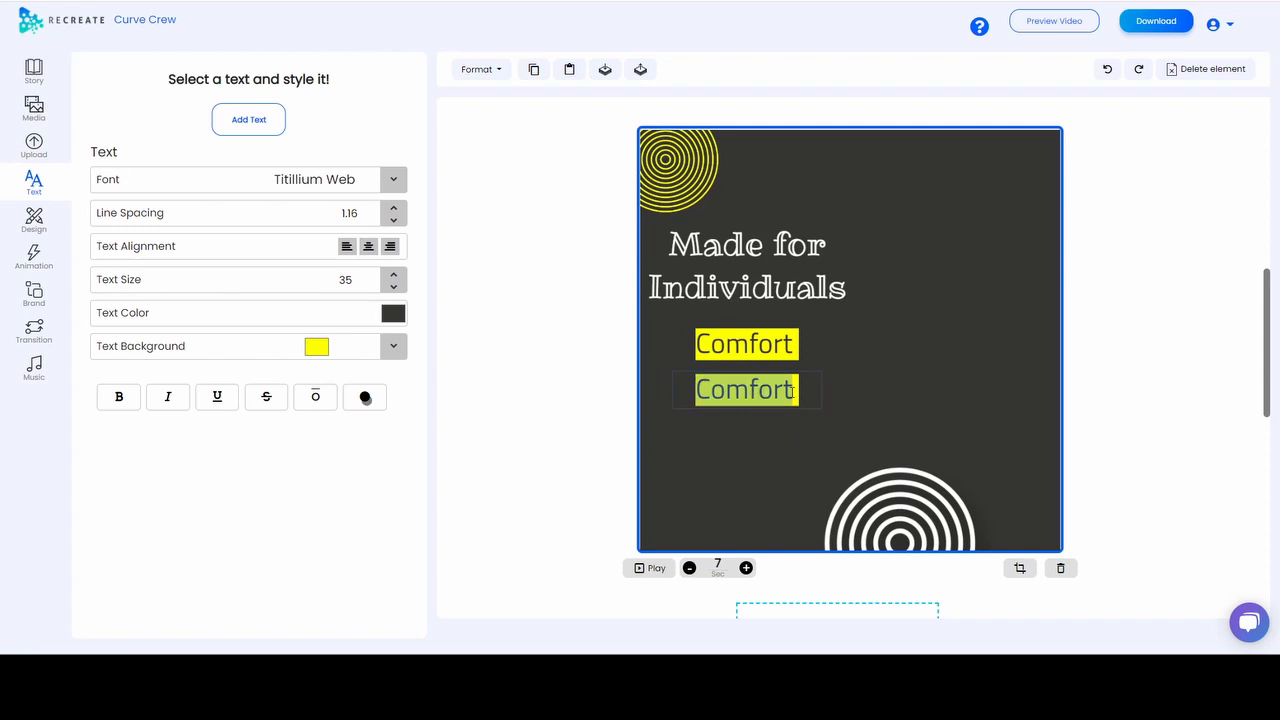
{"action": "type", "text": "Stylish"}
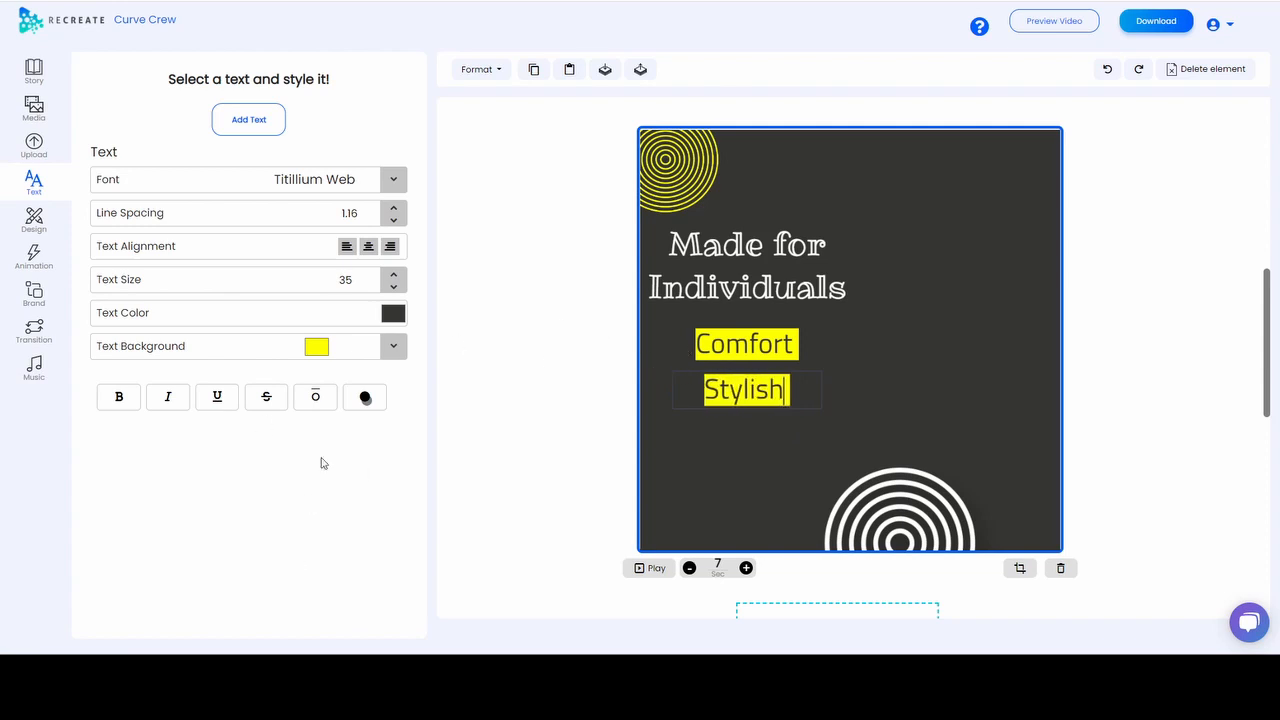
{"action": "left_click", "coordinate": [762, 344]}
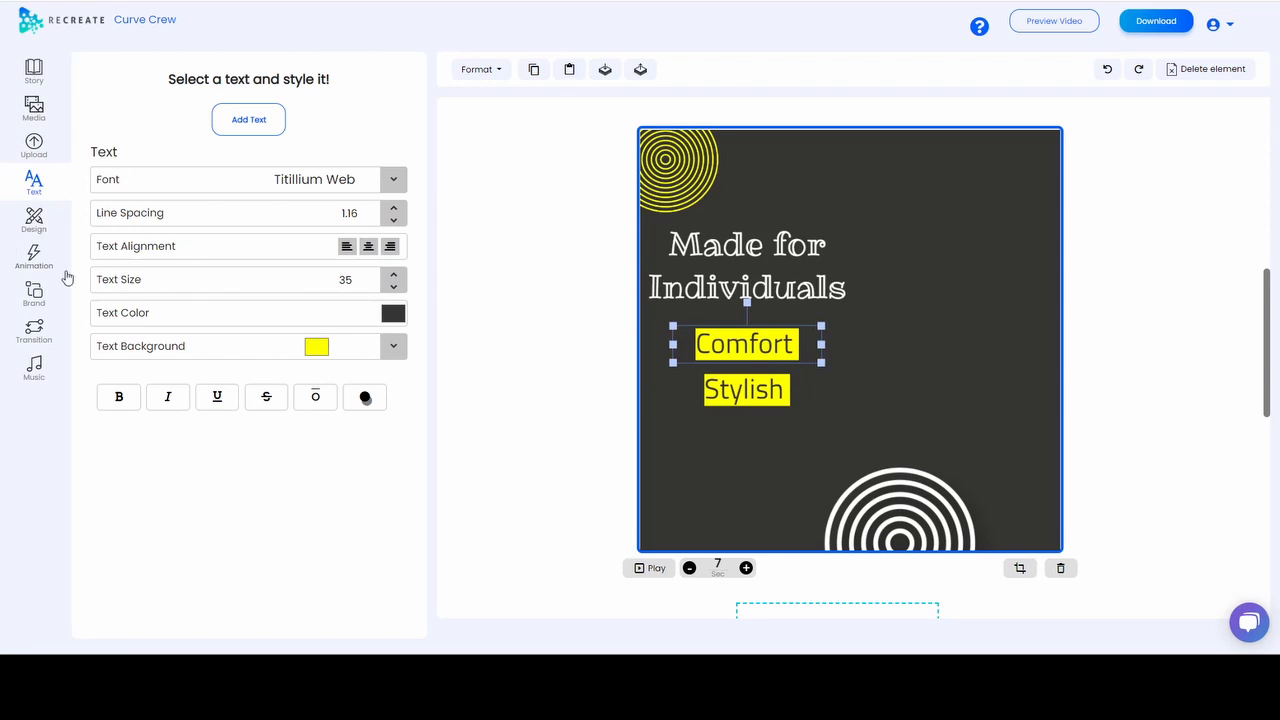
Add the uploaded photo of the two walking women to the second scene and shift it down and to the right.
{"action": "left_click", "coordinate": [34, 146]}
{"action": "left_click_drag", "start_coordinate": [306, 289], "coordinate": [977, 337]}
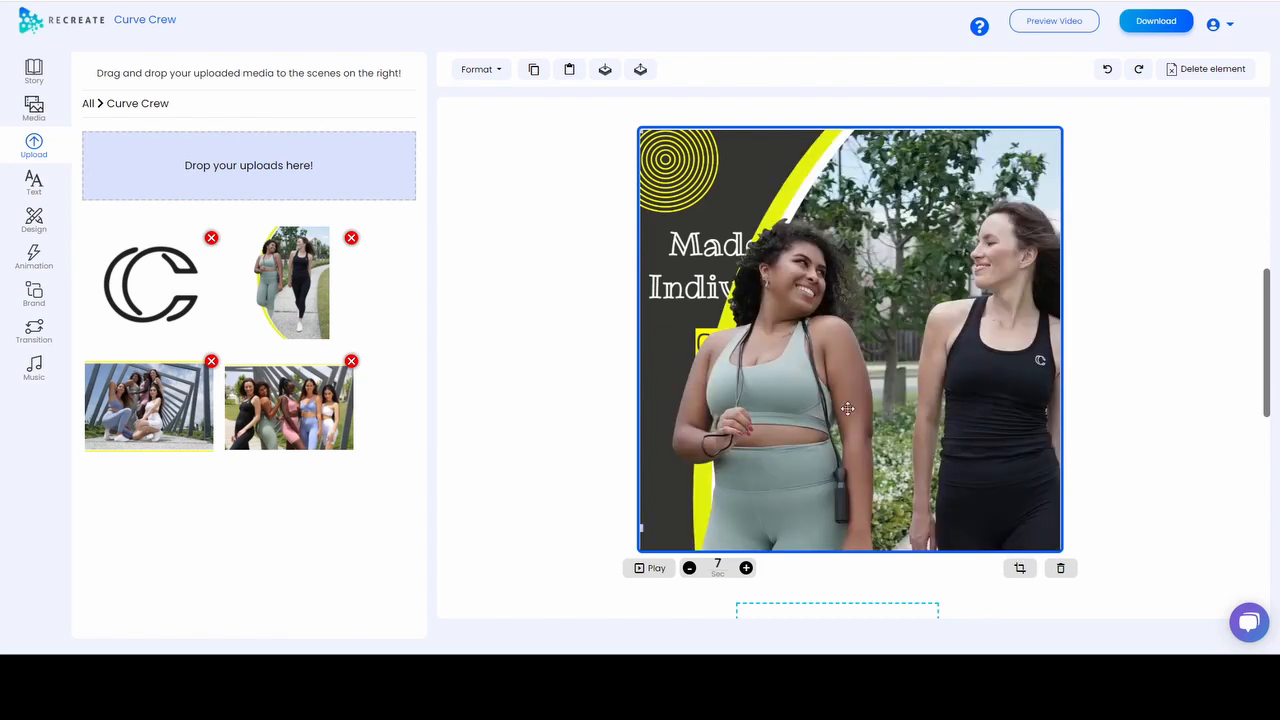
{"action": "left_click_drag", "start_coordinate": [848, 408], "coordinate": [931, 443]}
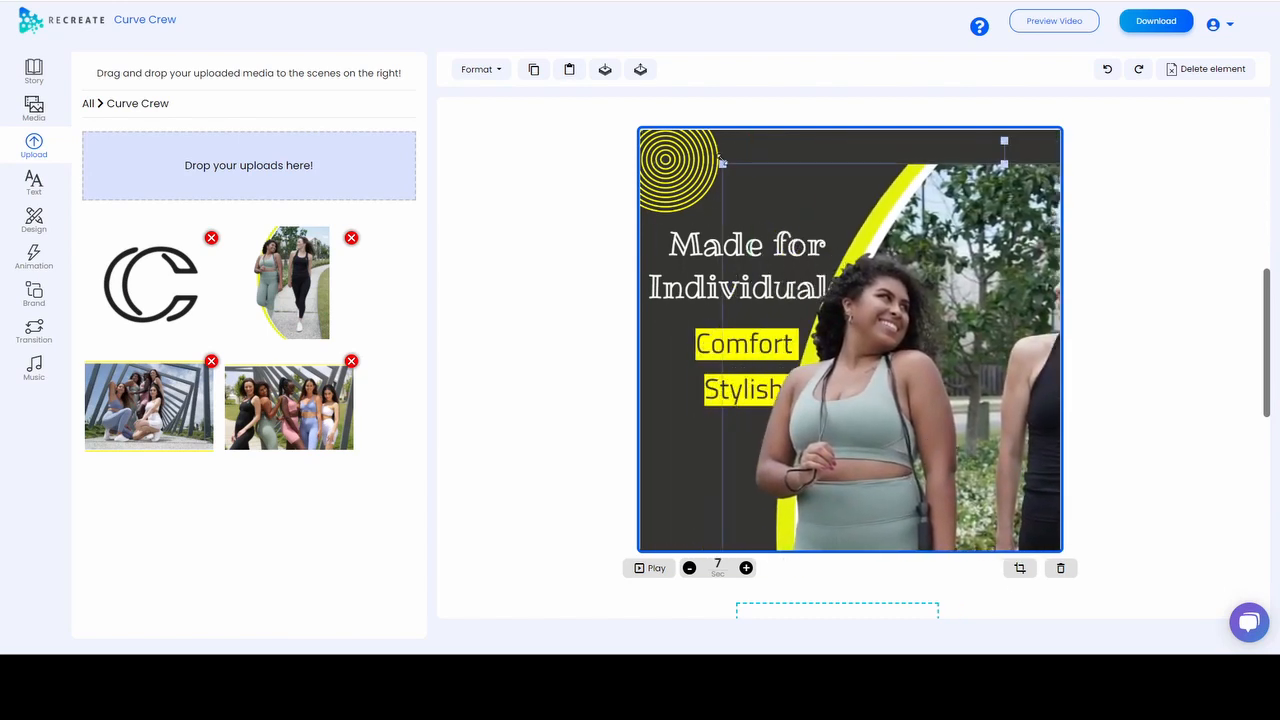
Scale down the walking photo and position it so both women fill the scene's right half at full height.
{"action": "left_click_drag", "start_coordinate": [722, 164], "coordinate": [943, 366]}
{"action": "left_click_drag", "start_coordinate": [1006, 438], "coordinate": [857, 180]}
{"action": "right_click", "coordinate": [769, 109]}
{"action": "left_click_drag", "start_coordinate": [752, 131], "coordinate": [798, 193]}
{"action": "left_click_drag", "start_coordinate": [992, 386], "coordinate": [974, 314]}
{"action": "left_click_drag", "start_coordinate": [870, 401], "coordinate": [868, 320]}
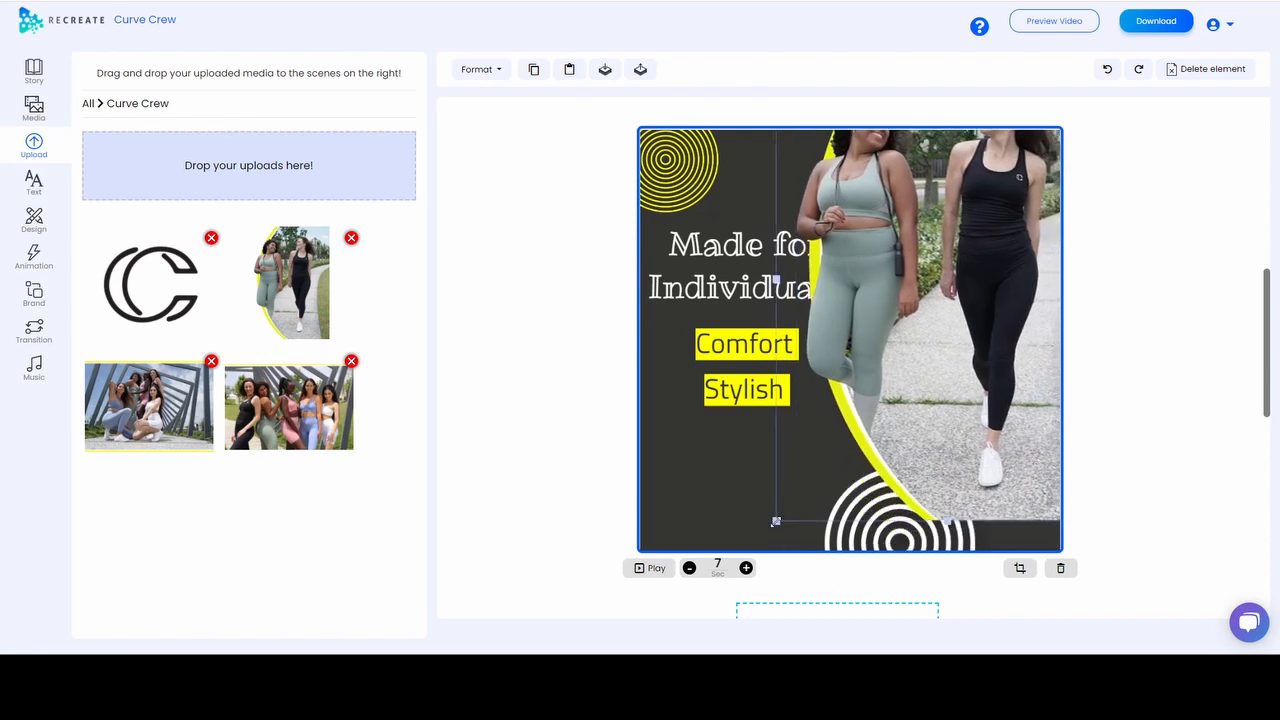
{"action": "left_click_drag", "start_coordinate": [776, 520], "coordinate": [806, 478]}
{"action": "right_click", "coordinate": [885, 300]}
{"action": "left_click_drag", "start_coordinate": [884, 284], "coordinate": [883, 342]}
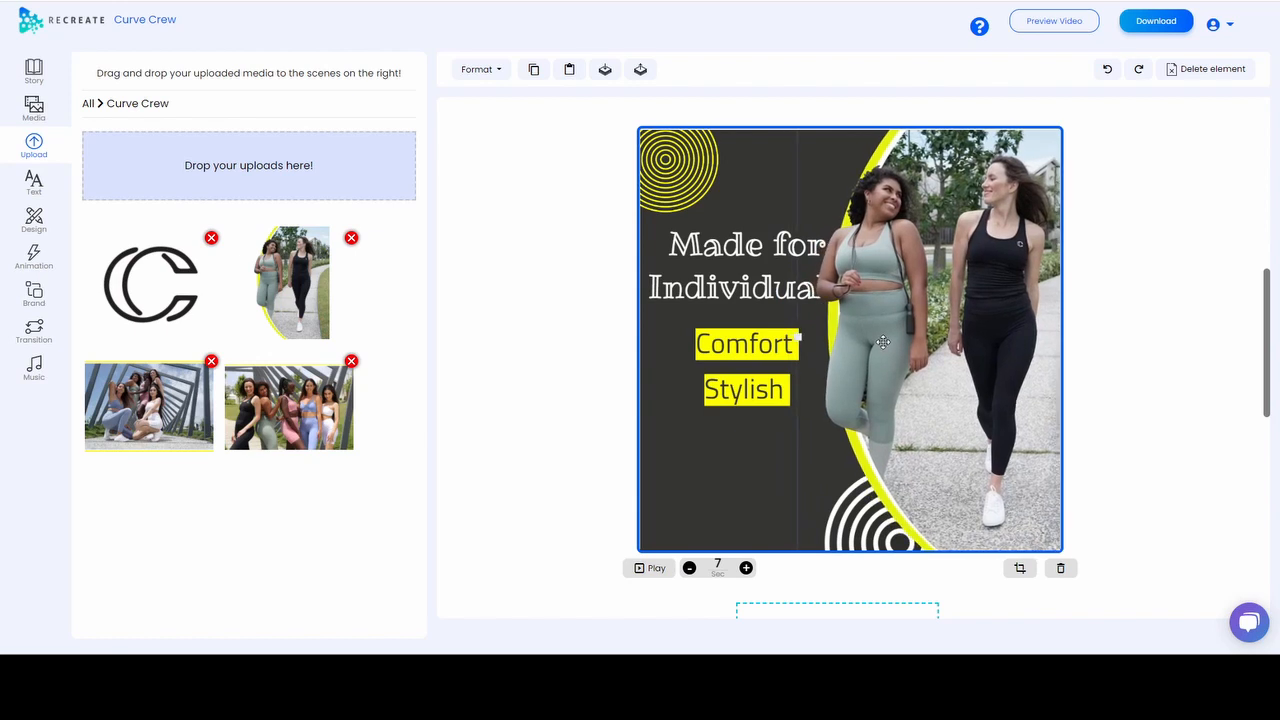
Shrink the "Made for Individuals" heading and move it up, and raise the "Comfort" and "Stylish" labels slightly.
{"action": "left_click", "coordinate": [736, 305]}
{"action": "left_click_drag", "start_coordinate": [898, 309], "coordinate": [843, 285]}
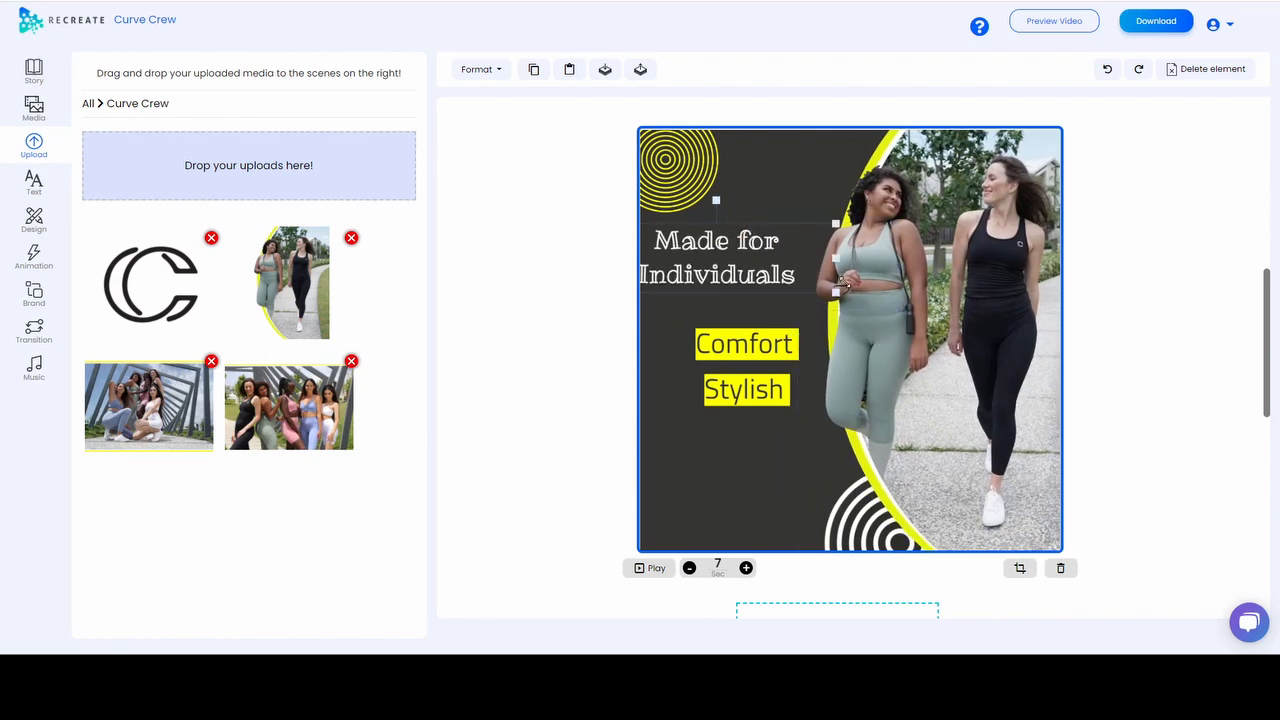
{"action": "left_click_drag", "start_coordinate": [757, 279], "coordinate": [790, 262]}
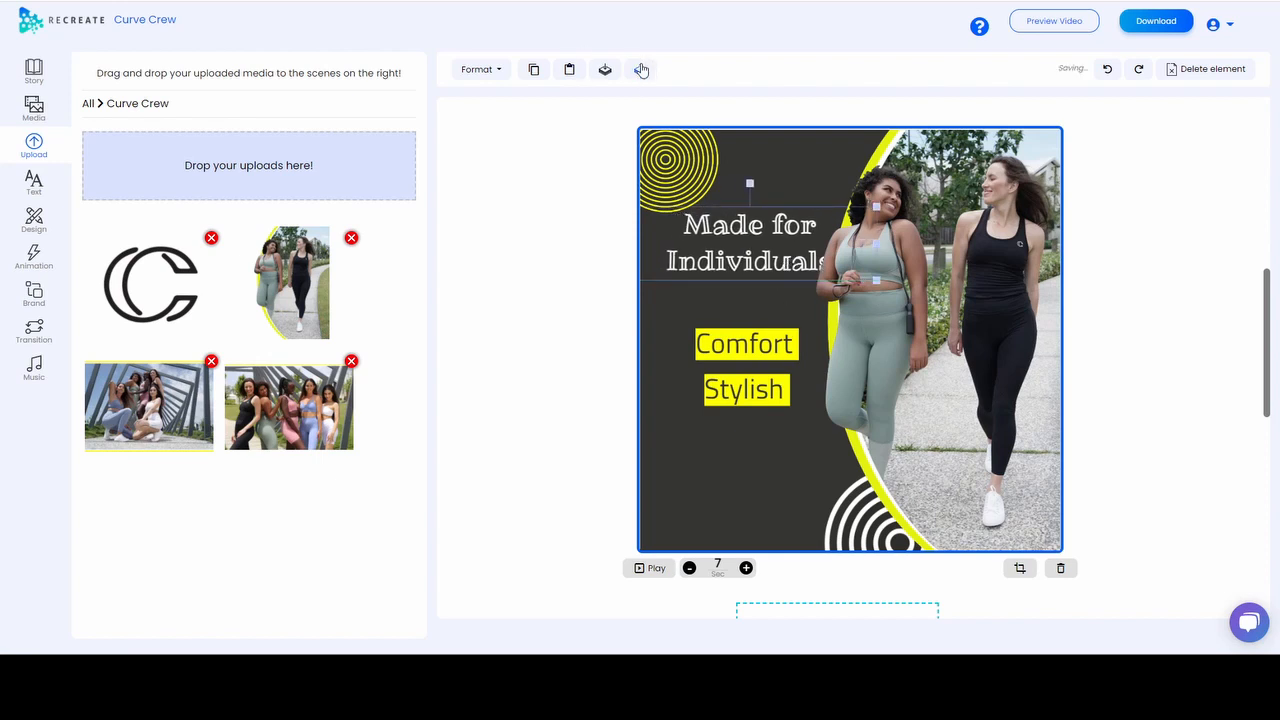
{"action": "left_click_drag", "start_coordinate": [748, 352], "coordinate": [754, 334]}
{"action": "left_click_drag", "start_coordinate": [750, 392], "coordinate": [752, 386]}
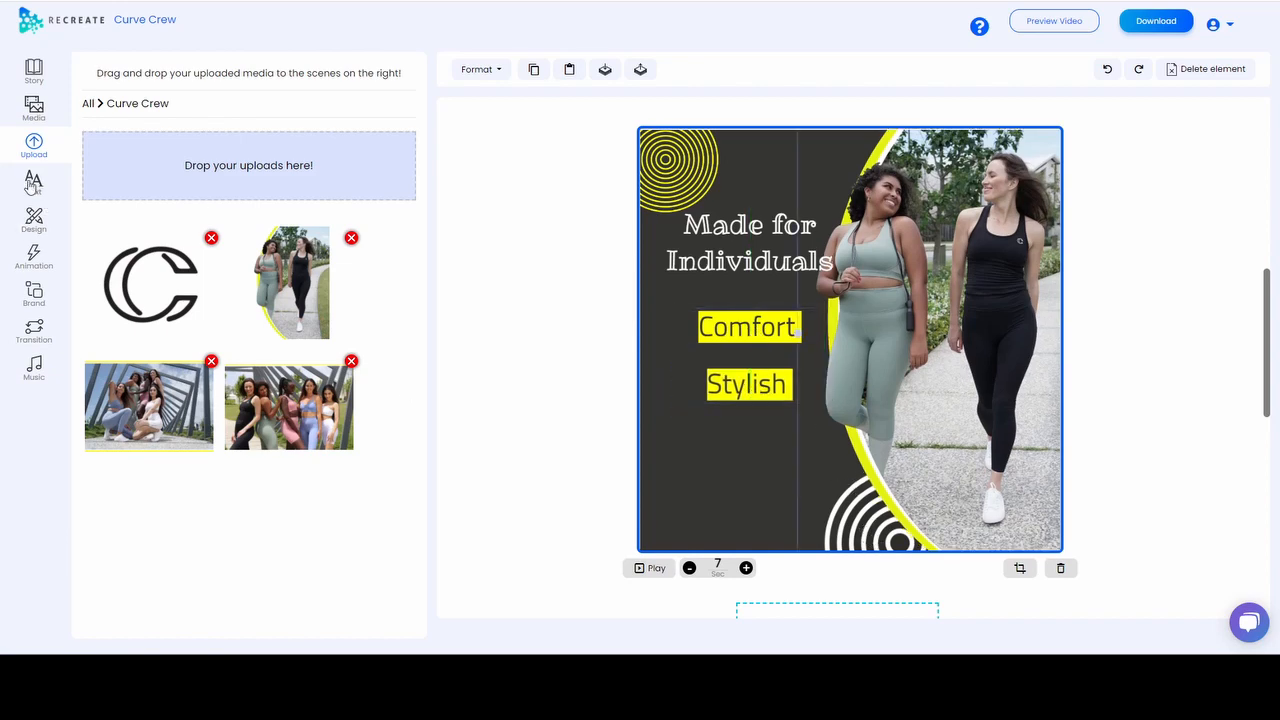
Reorder the walking photo's layer to directly after rect-2 and move the white concentric circles left of the photo.
{"action": "left_click", "coordinate": [34, 216]}
{"action": "left_click", "coordinate": [34, 257]}
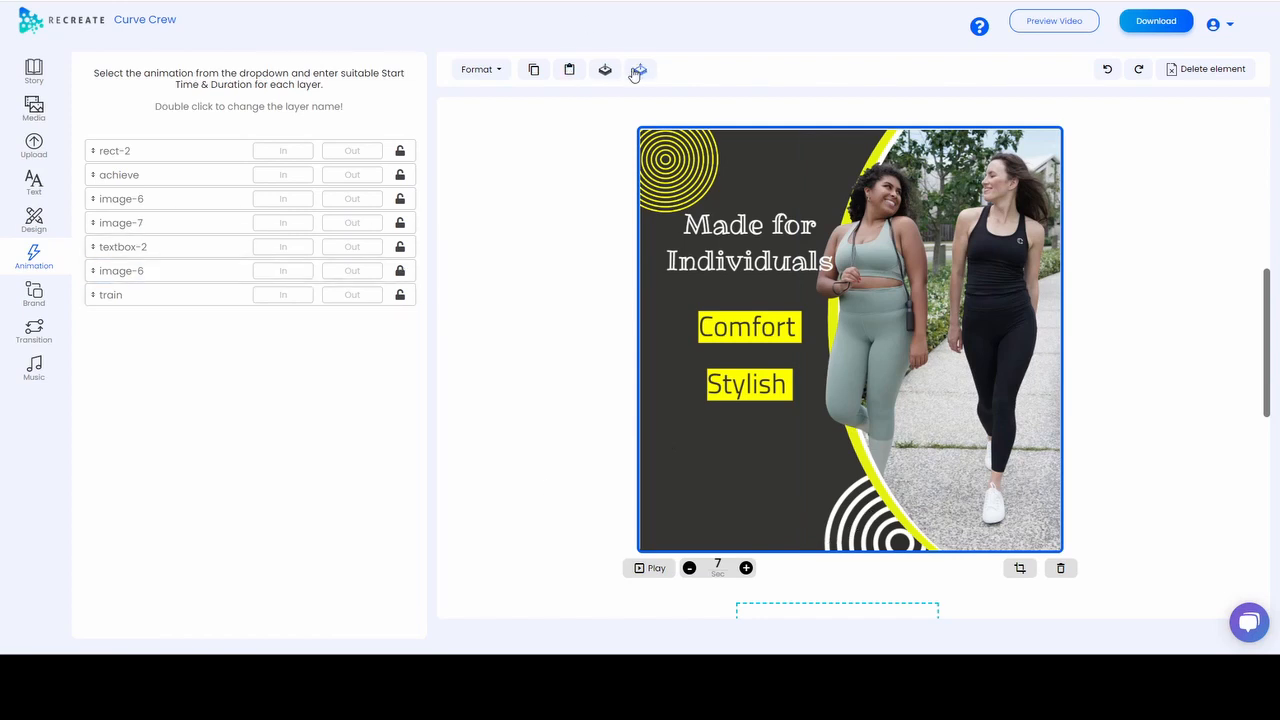
{"action": "left_click", "coordinate": [401, 271]}
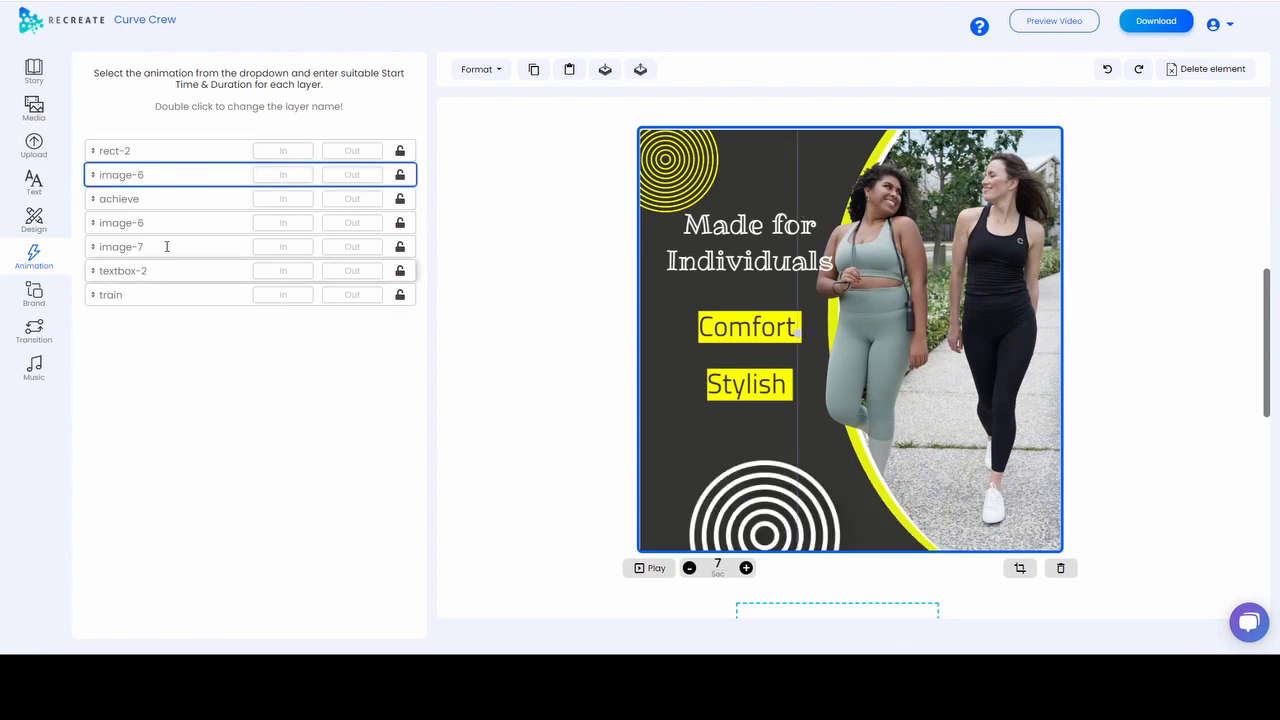
Rename the walking photo's layer "walking", the achieve layer "Comfort" and the textbox-2 layer "Stylish".
{"action": "double_click", "coordinate": [151, 174]}
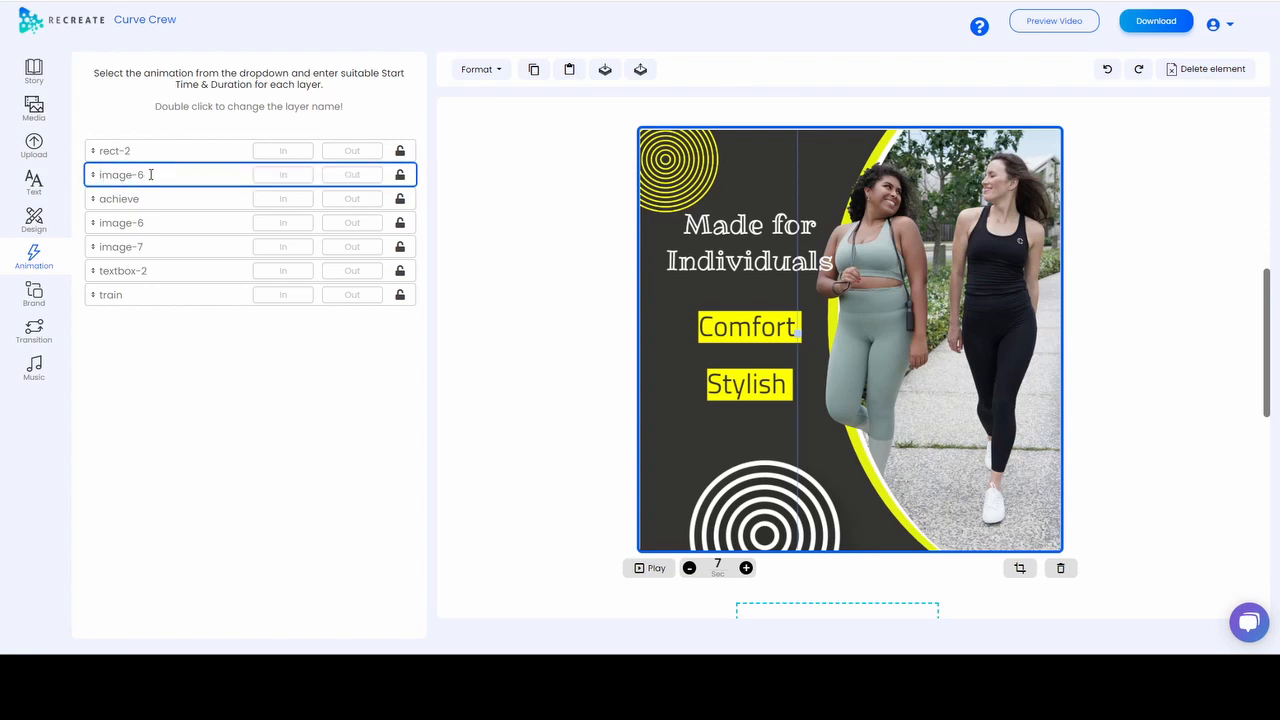
{"action": "type", "text": "walking"}
{"action": "left_click", "coordinate": [128, 198]}
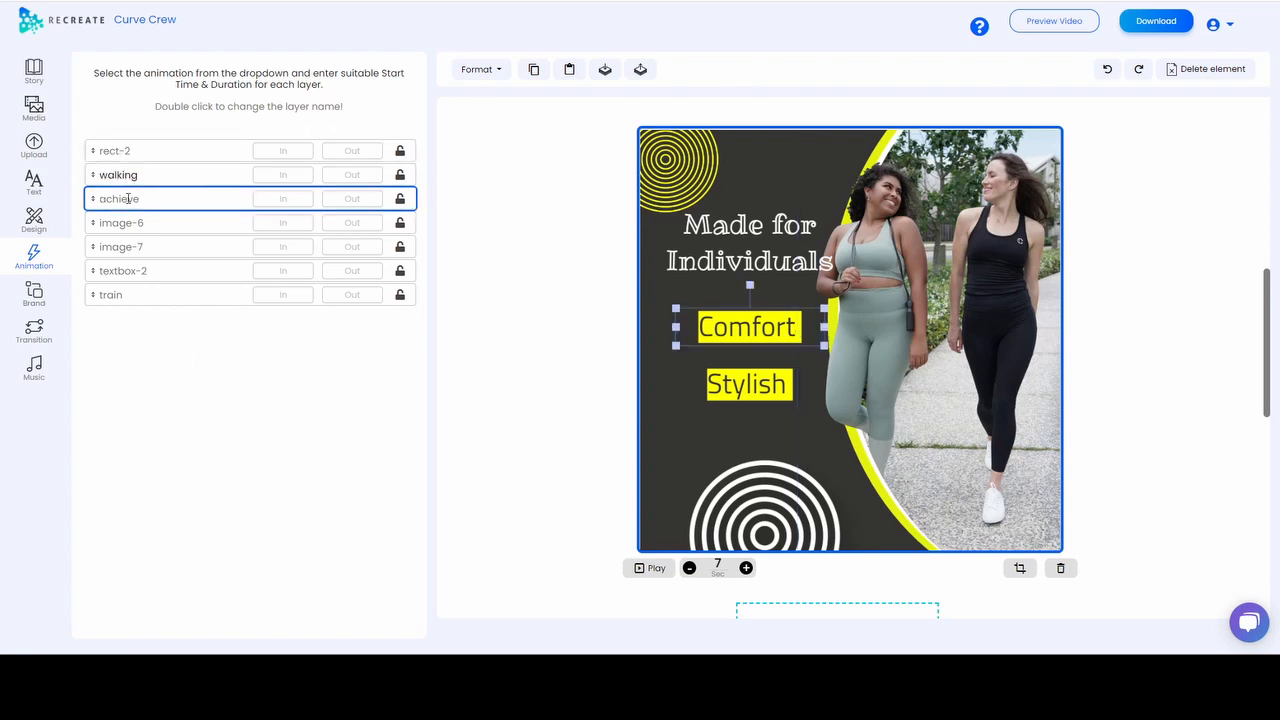
{"action": "double_click", "coordinate": [142, 199]}
{"action": "type", "text": "Comfort"}
{"action": "left_click", "coordinate": [133, 271]}
{"action": "double_click", "coordinate": [133, 271]}
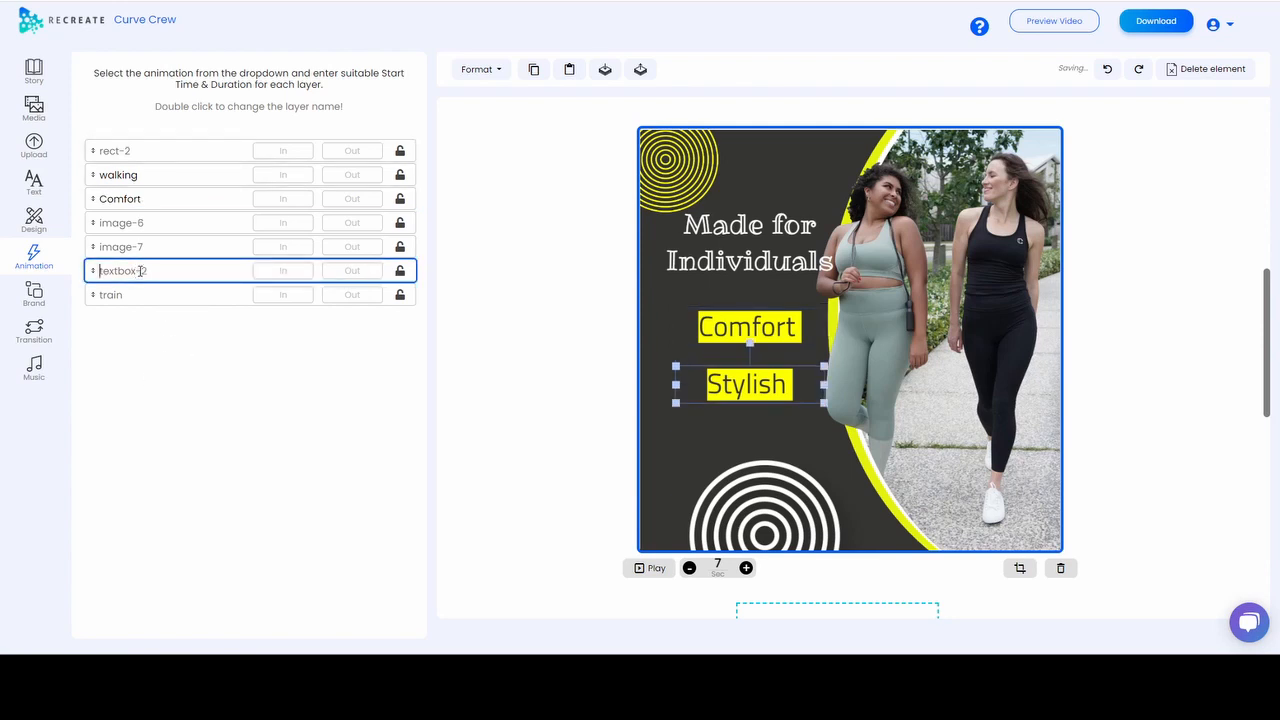
{"action": "type", "text": "Stylish"}
Move the Comfort layer directly before the Stylish layer and open its entrance animation settings.
{"action": "left_click_drag", "start_coordinate": [93, 198], "coordinate": [91, 247]}
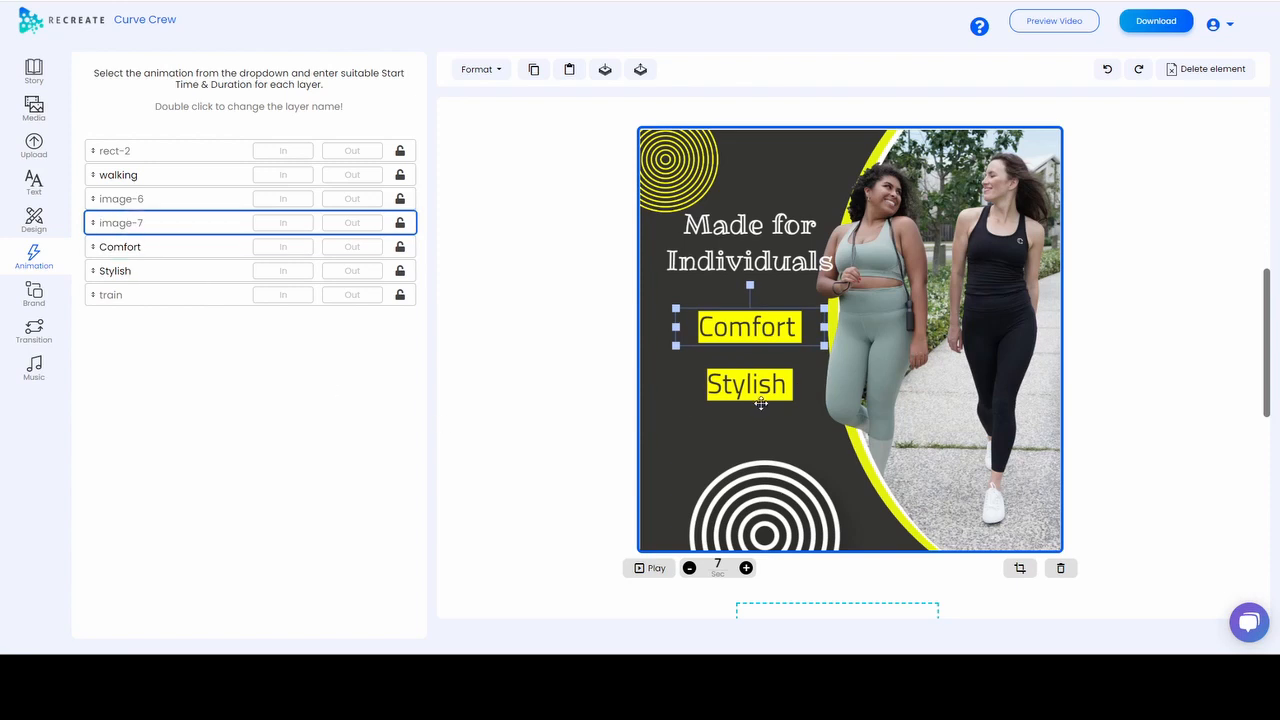
{"action": "left_click", "coordinate": [112, 254]}
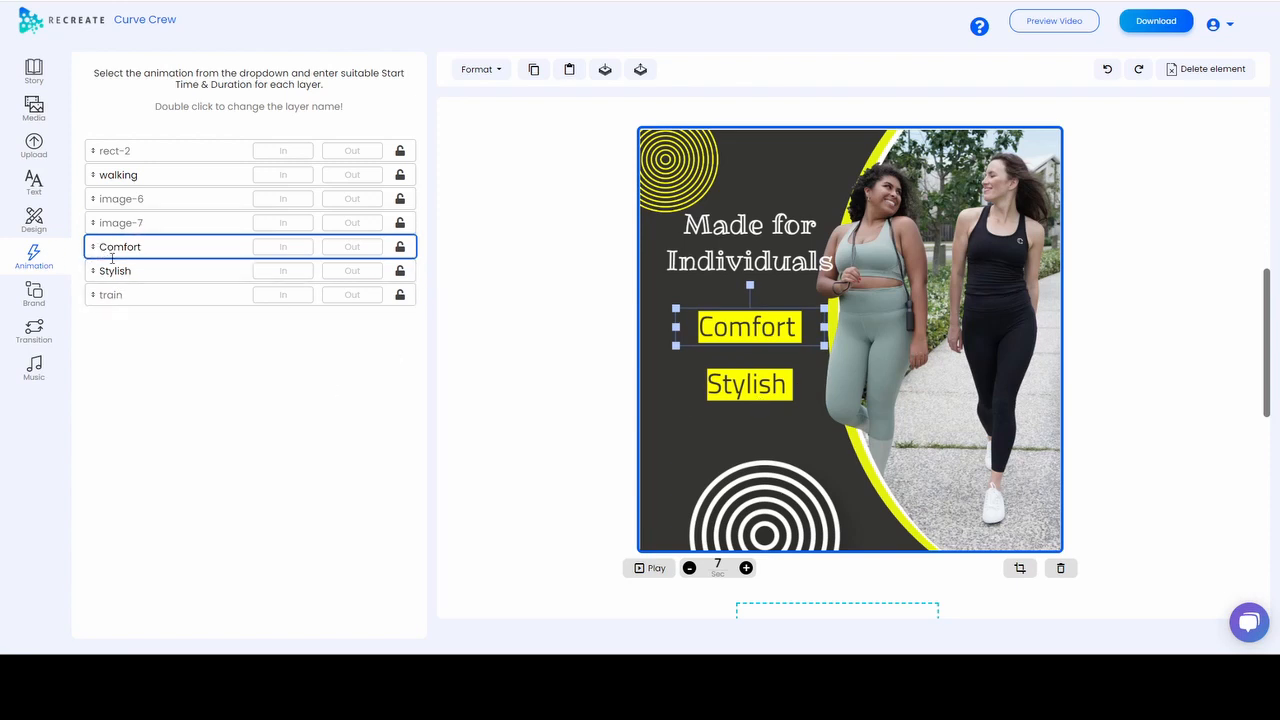
{"action": "left_click", "coordinate": [281, 247]}
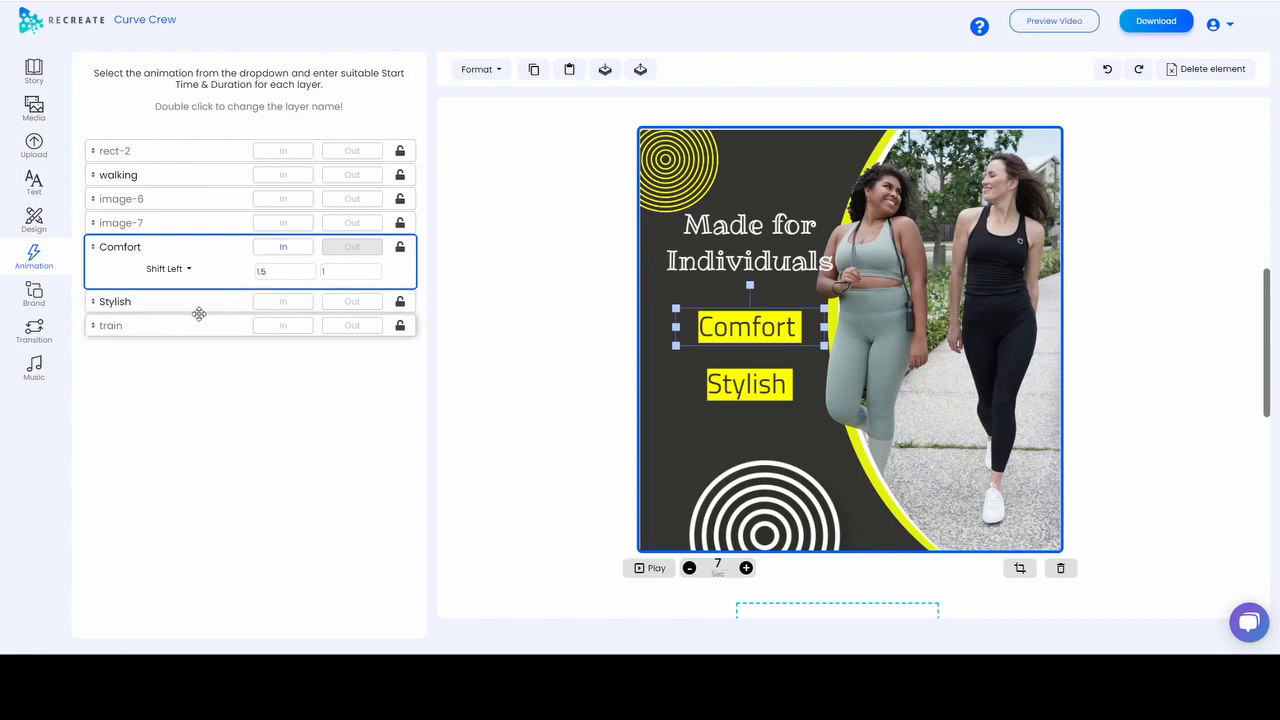
Give the Stylish layer a Shift Left entrance animation with start time 1.7 and duration 1.2.
{"action": "left_click", "coordinate": [285, 302]}
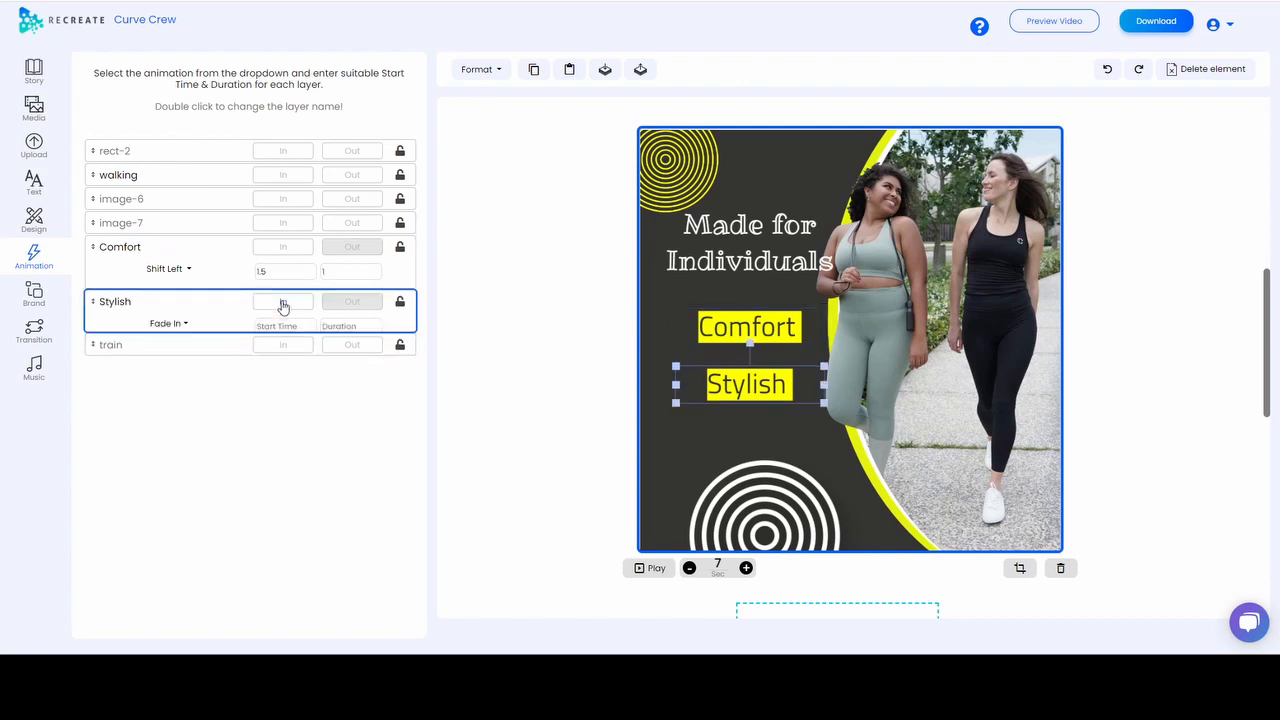
{"action": "left_click", "coordinate": [187, 330]}
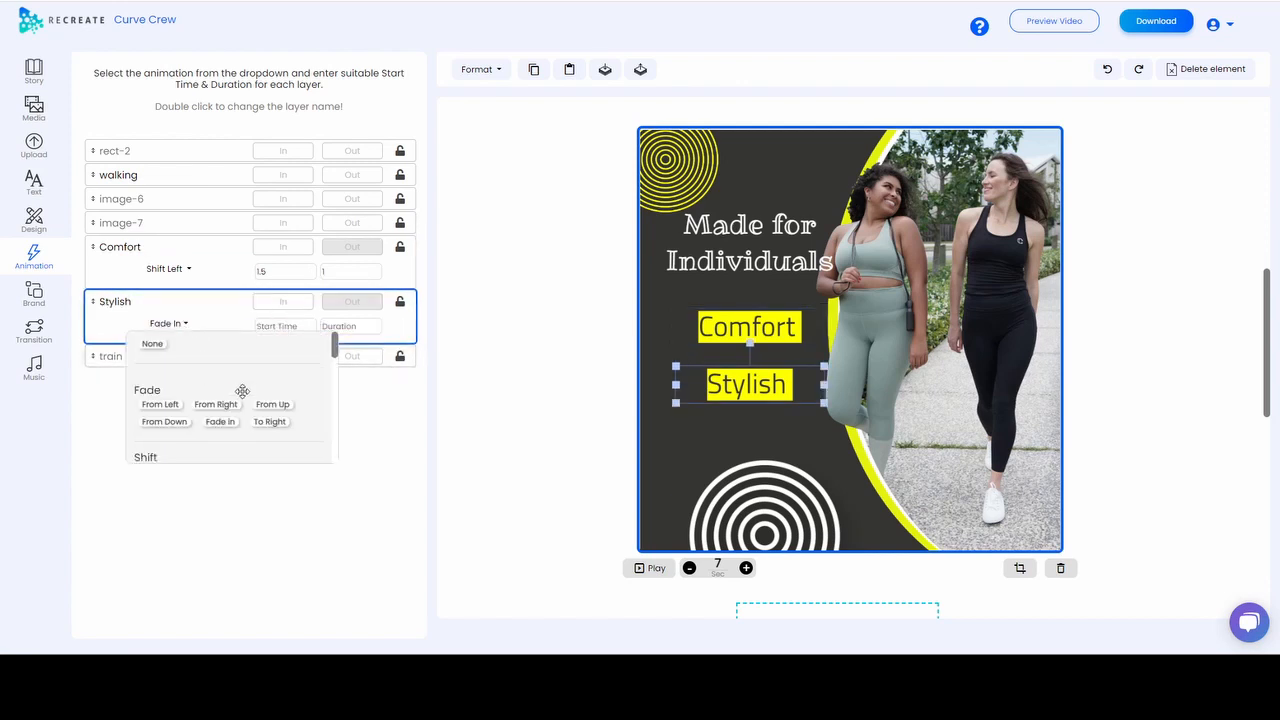
{"action": "scroll", "coordinate": [235, 390], "scroll_direction": "down", "scroll_amount": 2}
{"action": "left_click", "coordinate": [157, 345]}
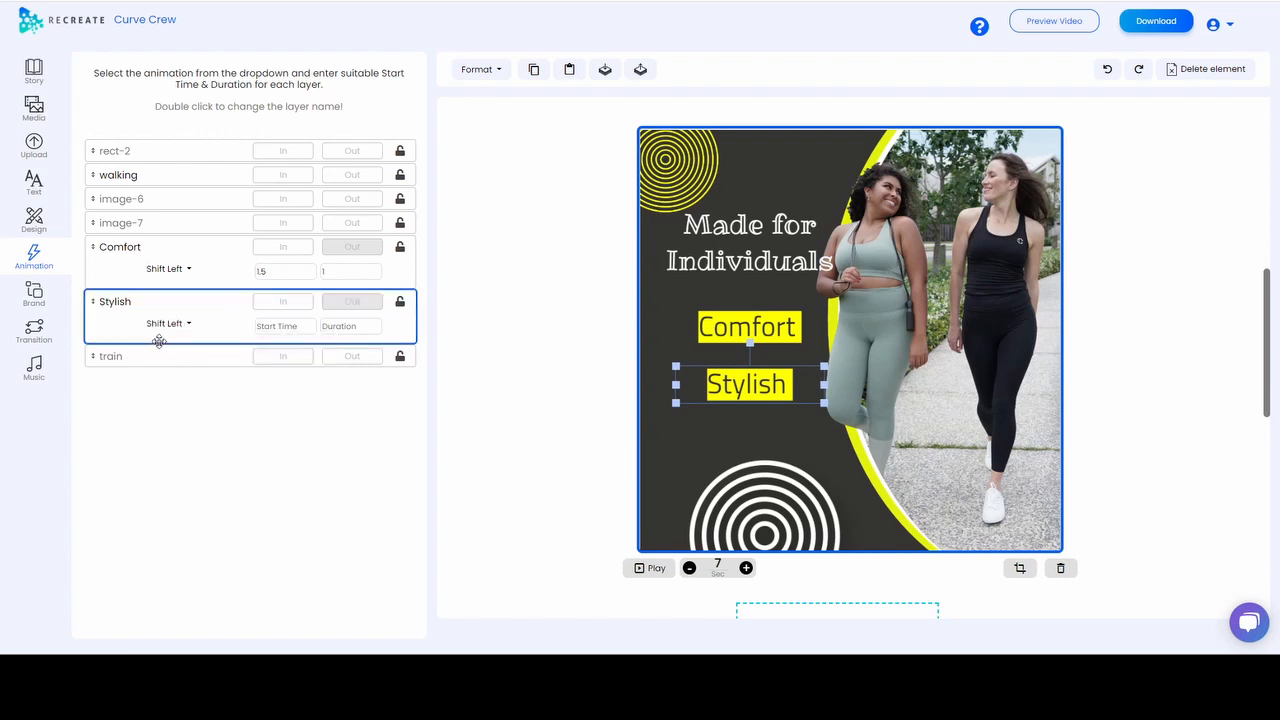
{"action": "left_click", "coordinate": [292, 326]}
{"action": "type", "text": "1.2"}
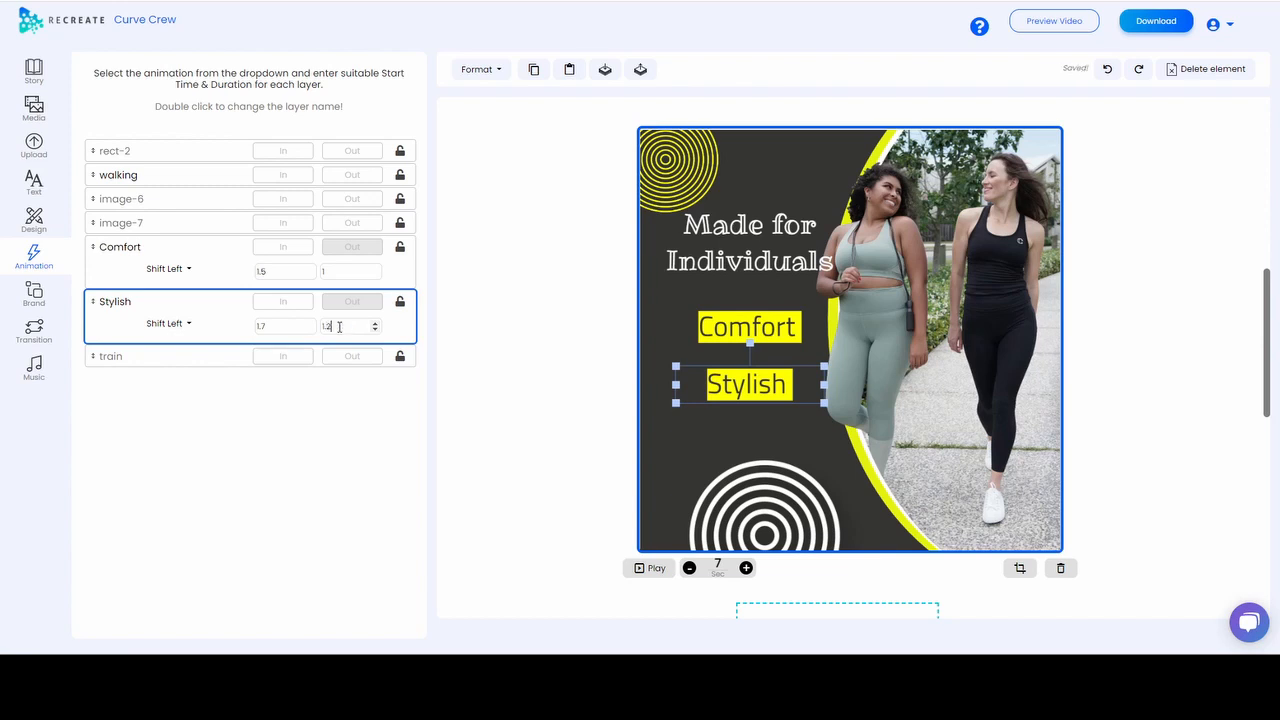
{"action": "left_click", "coordinate": [950, 341]}
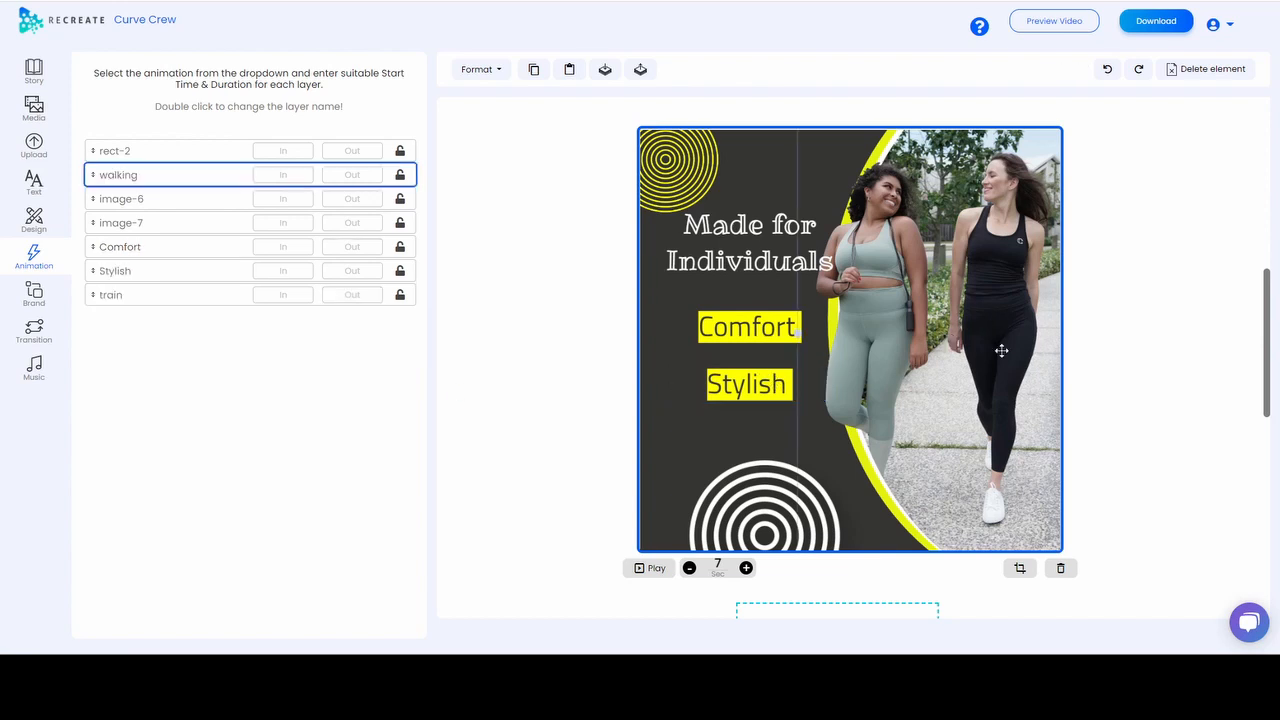
Give the walking layer a Shift Right entrance animation with start time .5 and duration 2.
{"action": "left_click", "coordinate": [282, 180]}
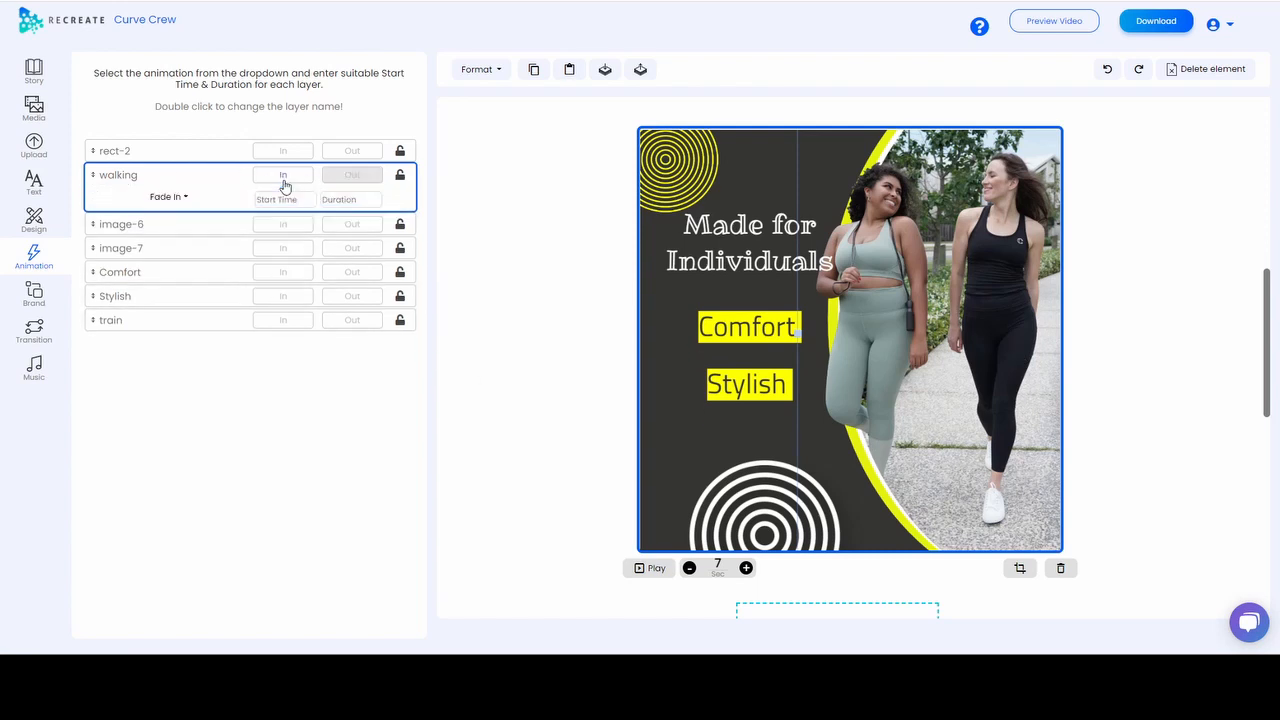
{"action": "left_click", "coordinate": [183, 198]}
{"action": "scroll", "coordinate": [202, 261], "scroll_direction": "down", "scroll_amount": 2}
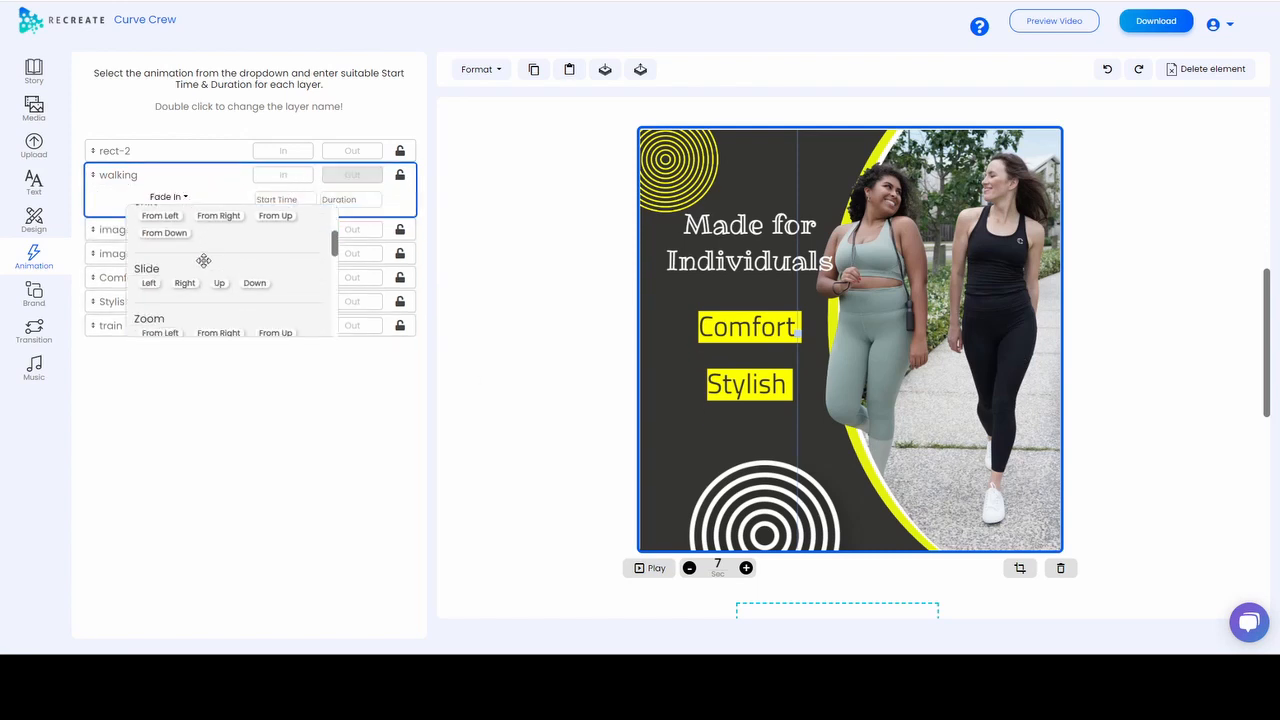
{"action": "left_click", "coordinate": [225, 217]}
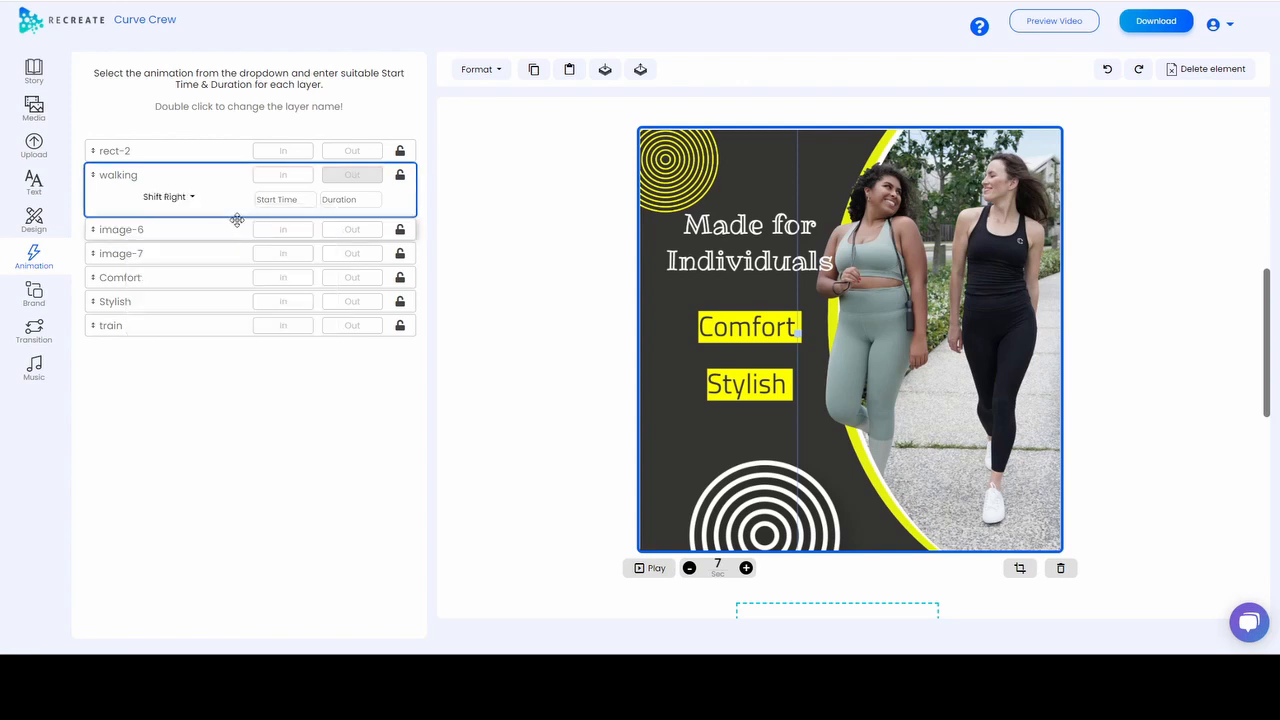
{"action": "left_click", "coordinate": [291, 200]}
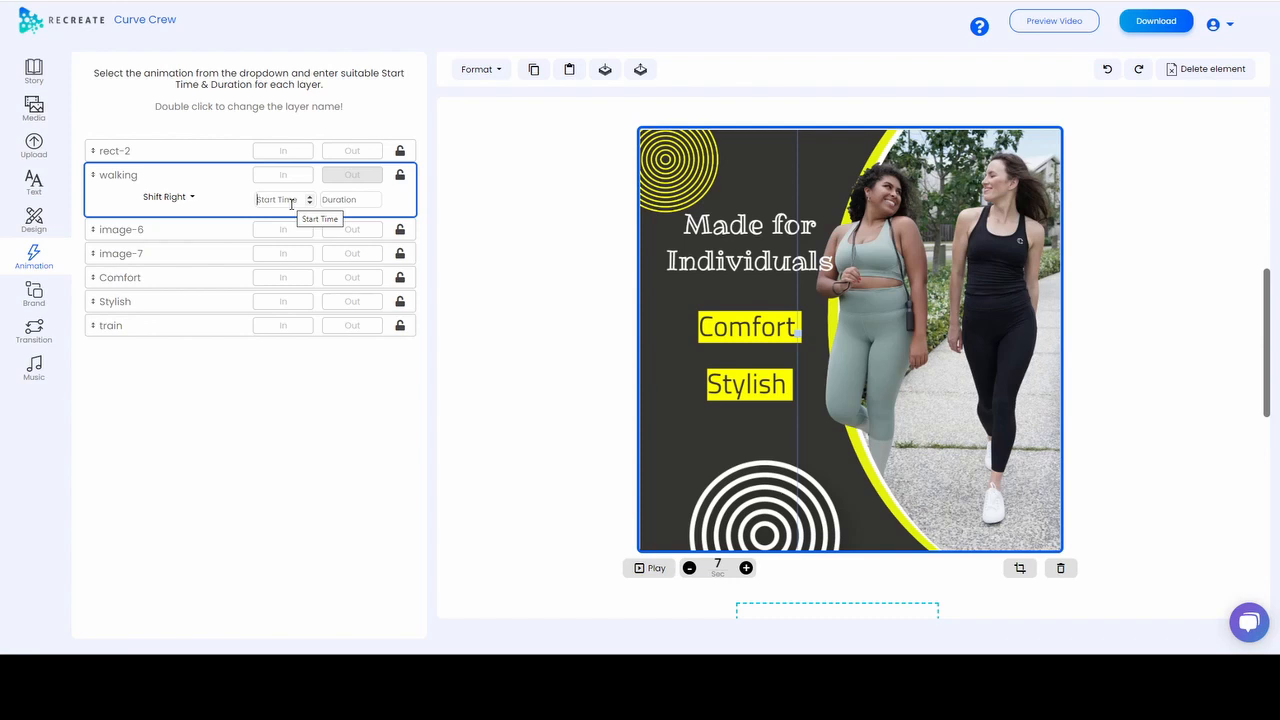
{"action": "type", "text": "."}
{"action": "type", "text": "5"}
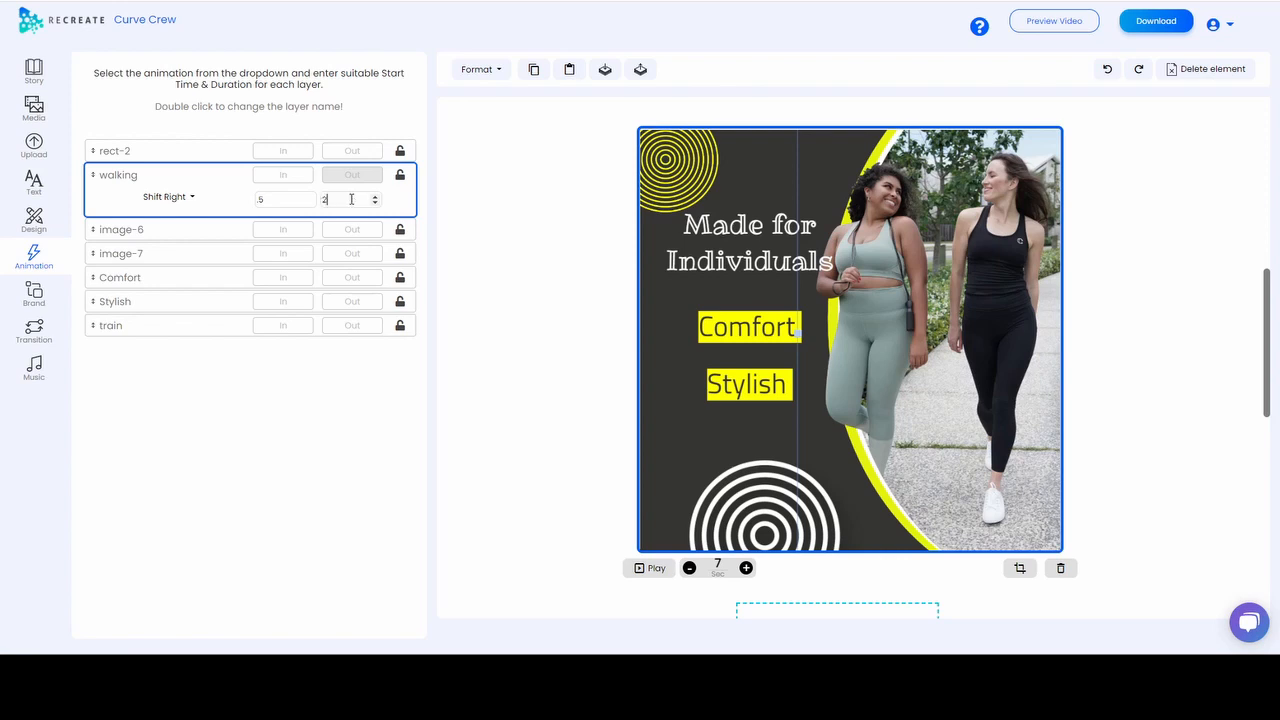
{"action": "type", "text": "2"}
{"action": "left_click", "coordinate": [391, 416]}
Shorten the walking scene to 5 seconds and play it.
{"action": "left_click", "coordinate": [690, 570]}
{"action": "left_click", "coordinate": [690, 569]}
{"action": "double_click", "coordinate": [727, 566]}
{"action": "left_click", "coordinate": [655, 570]}
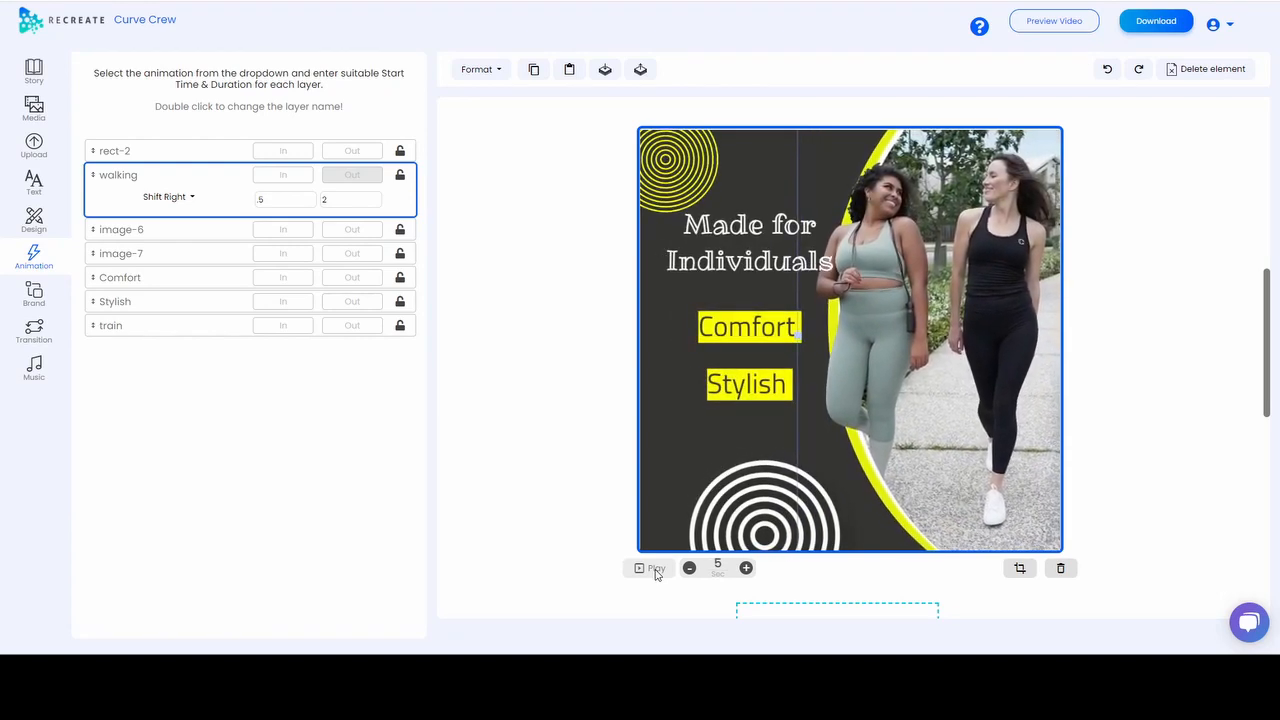
Open the entrance animation settings of the "Made for Individuals" headline's layer and play the scene again.
{"action": "left_click", "coordinate": [731, 262]}
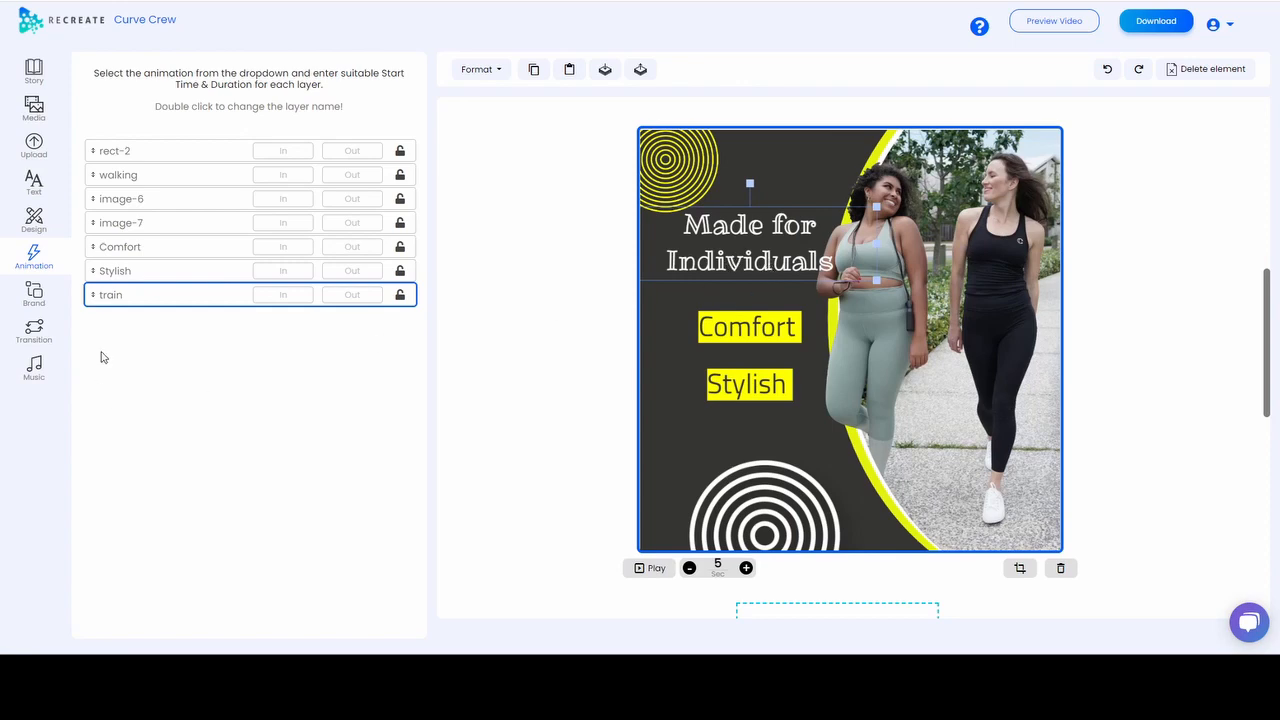
{"action": "left_click", "coordinate": [290, 301]}
{"action": "left_click", "coordinate": [648, 569]}
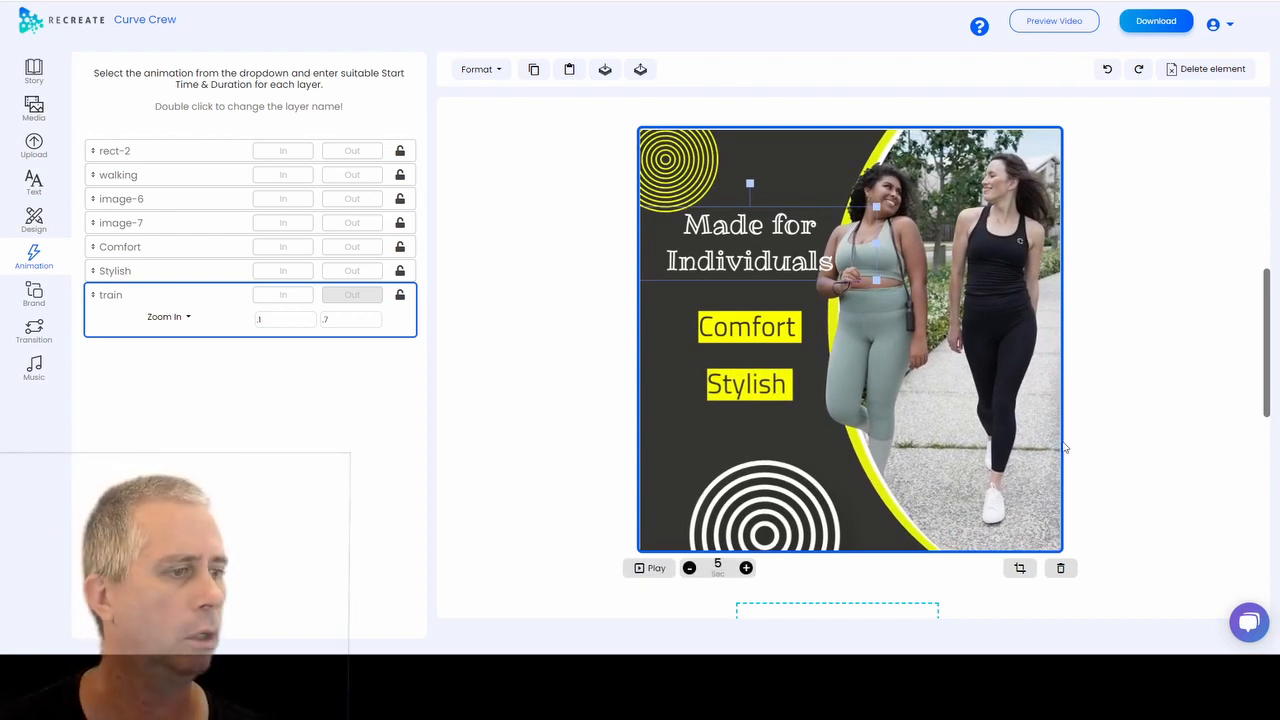
Replace the Slide-Right transition between the walking scene and the final scene with Wipe-Right.
{"action": "left_click_drag", "start_coordinate": [1265, 330], "coordinate": [1163, 447]}
{"action": "scroll", "coordinate": [1130, 365], "scroll_direction": "up", "scroll_amount": 7}
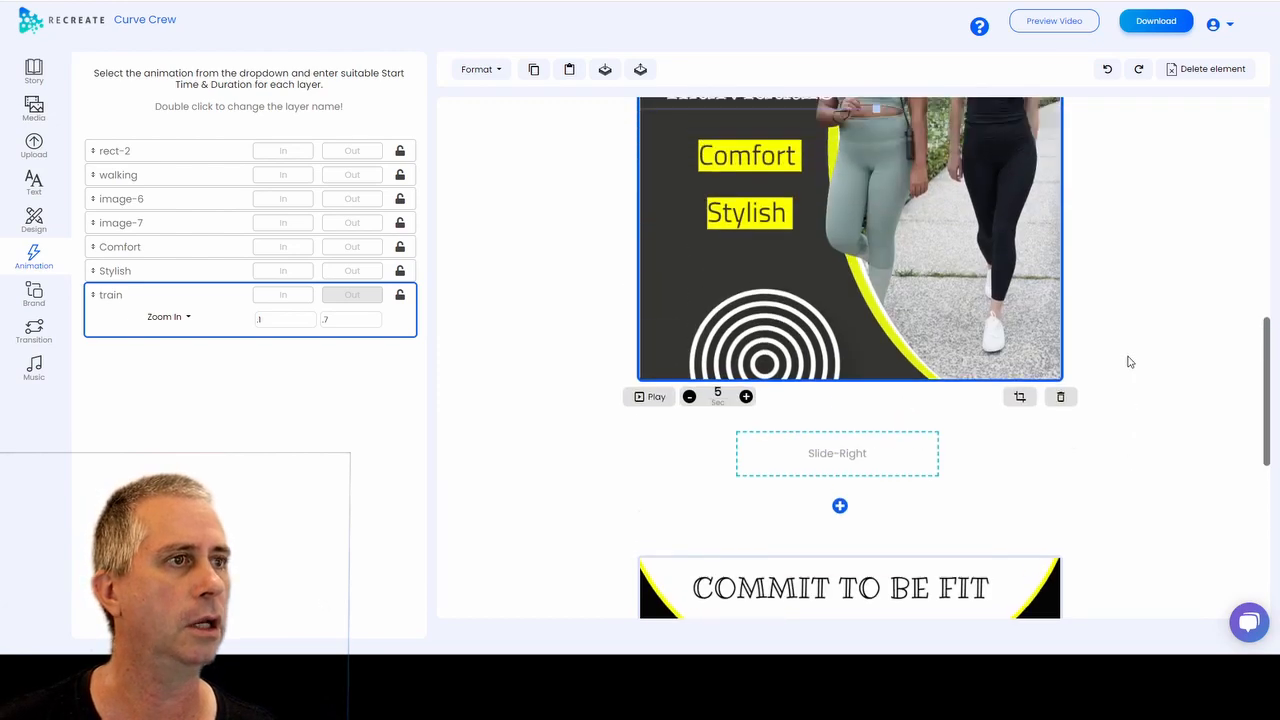
{"action": "scroll", "coordinate": [1130, 363], "scroll_direction": "down", "scroll_amount": 5}
{"action": "scroll", "coordinate": [1130, 362], "scroll_direction": "down", "scroll_amount": 1}
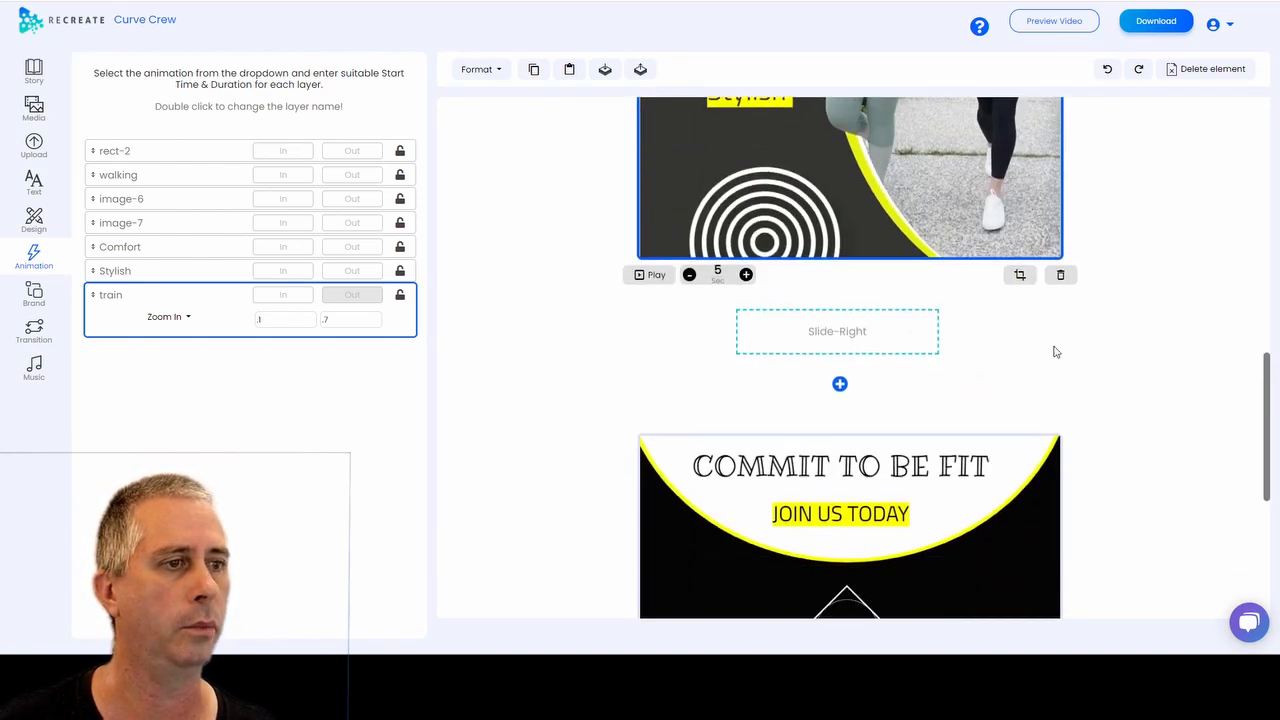
{"action": "left_click", "coordinate": [34, 330]}
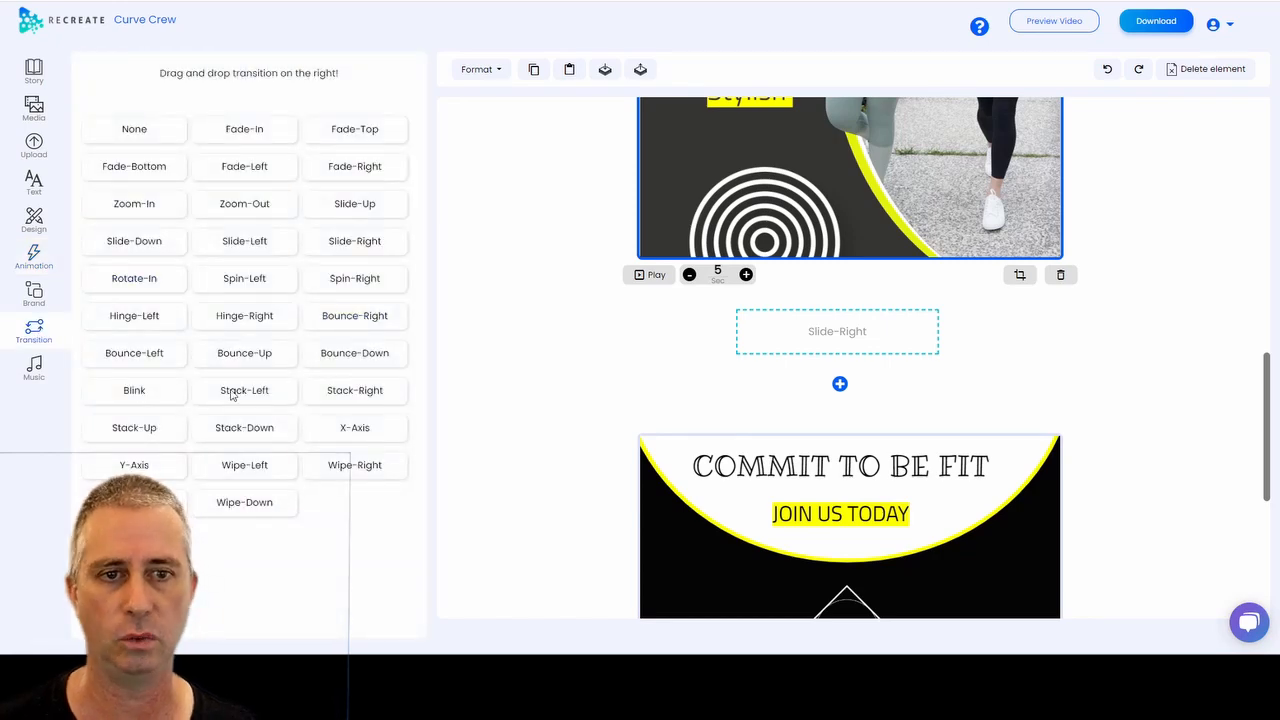
{"action": "left_click_drag", "start_coordinate": [331, 470], "coordinate": [840, 344]}
Delete the logo placeholder and the "V POWER FITNESS" text from the final scene.
{"action": "scroll", "coordinate": [980, 375], "scroll_direction": "down", "scroll_amount": 3}
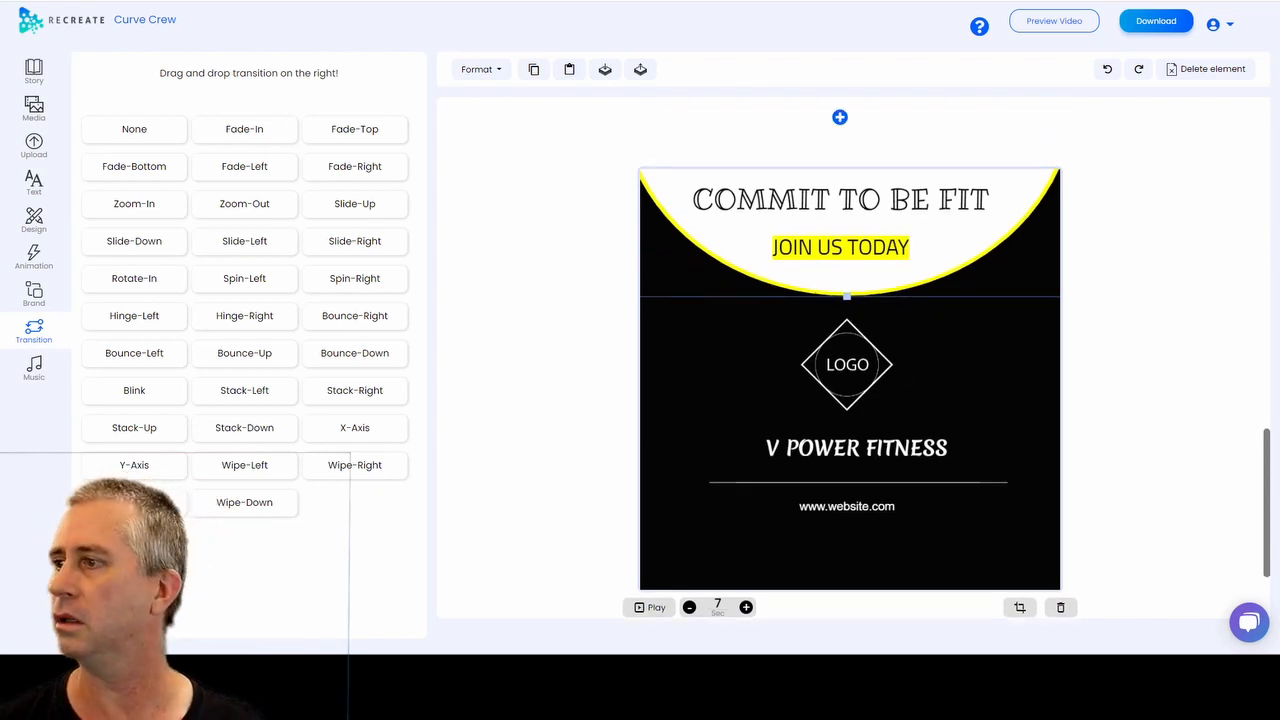
{"action": "left_click", "coordinate": [957, 258]}
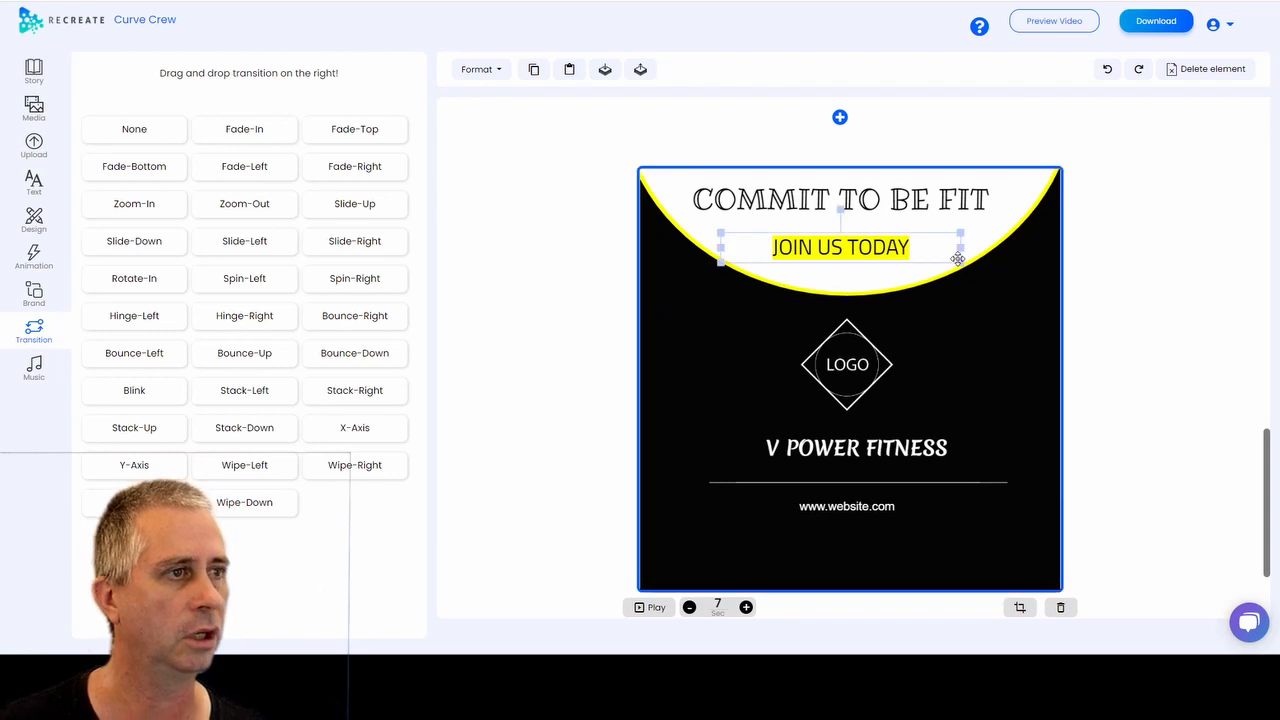
{"action": "left_click", "coordinate": [855, 383]}
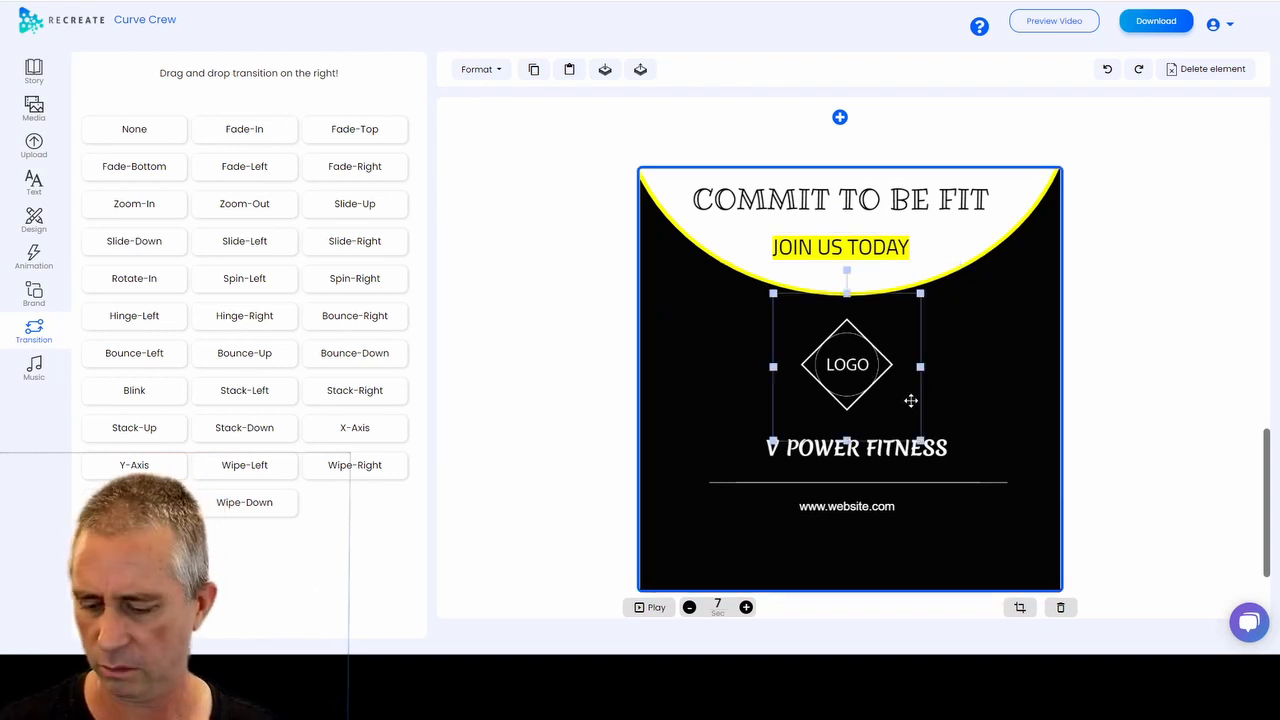
{"action": "left_click", "coordinate": [1210, 69]}
{"action": "left_click", "coordinate": [937, 435]}
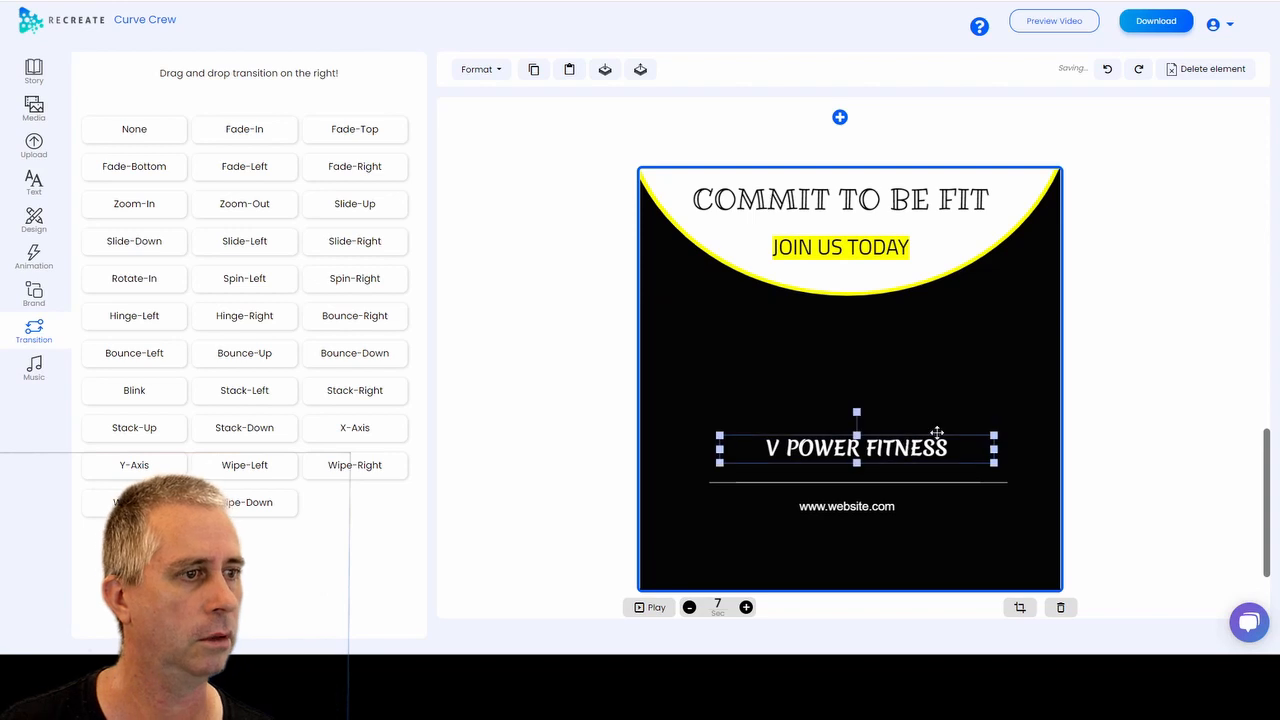
{"action": "left_click", "coordinate": [1211, 69]}
{"action": "left_click", "coordinate": [862, 508]}
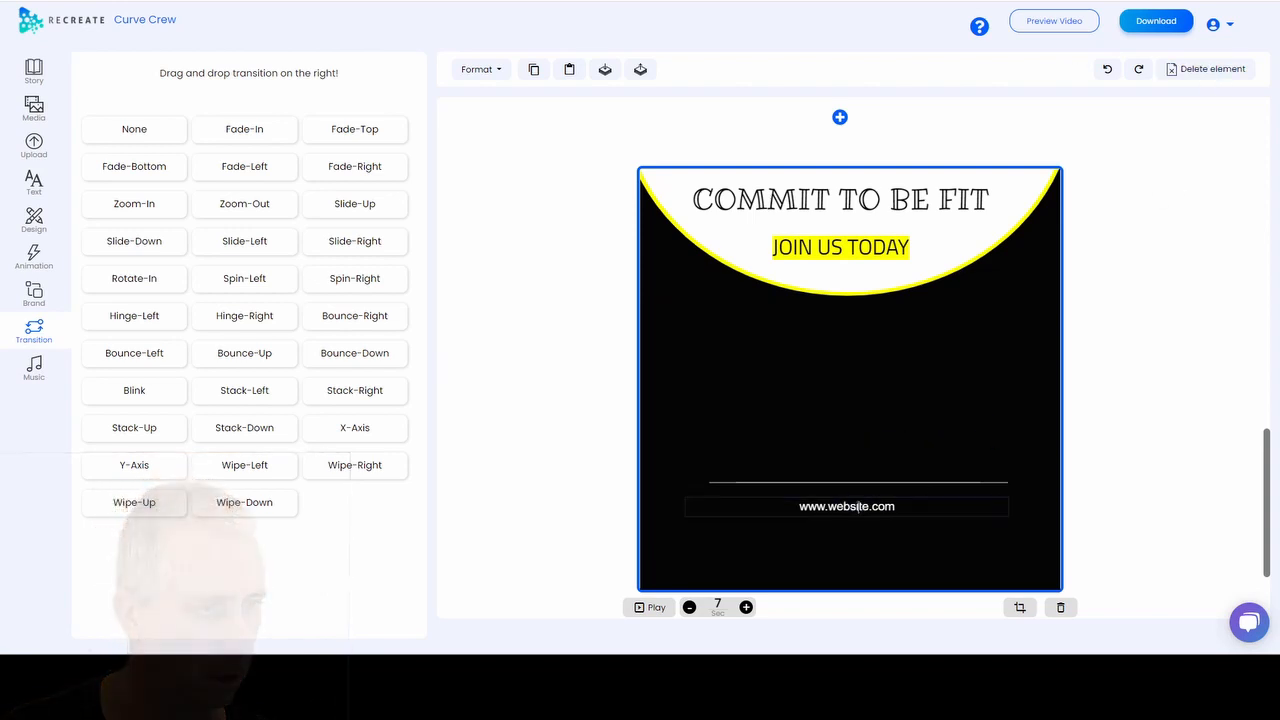
{"action": "double_click", "coordinate": [850, 507]}
{"action": "type", "text": "curvevrew"}
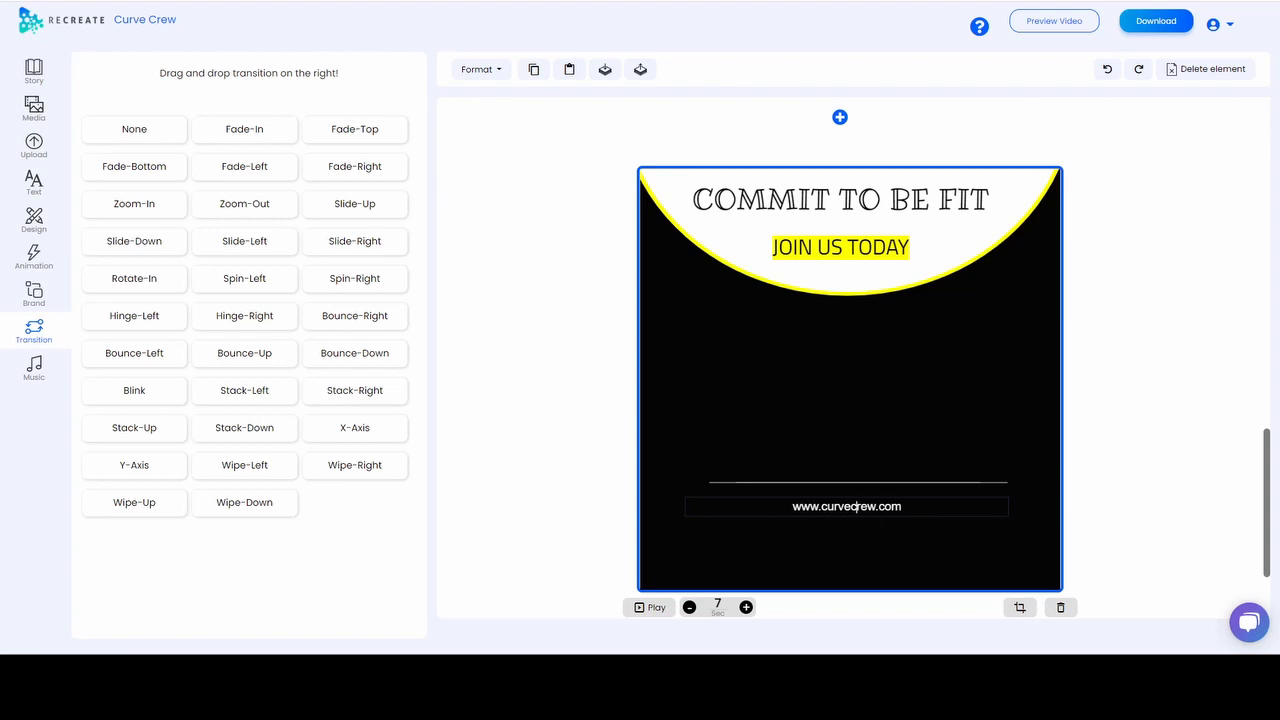
Set the website text's line spacing to 1.46 and its text size to 30.
{"action": "key", "text": "ctrl+a"}
{"action": "left_click", "coordinate": [27, 176]}
{"action": "left_click", "coordinate": [396, 211]}
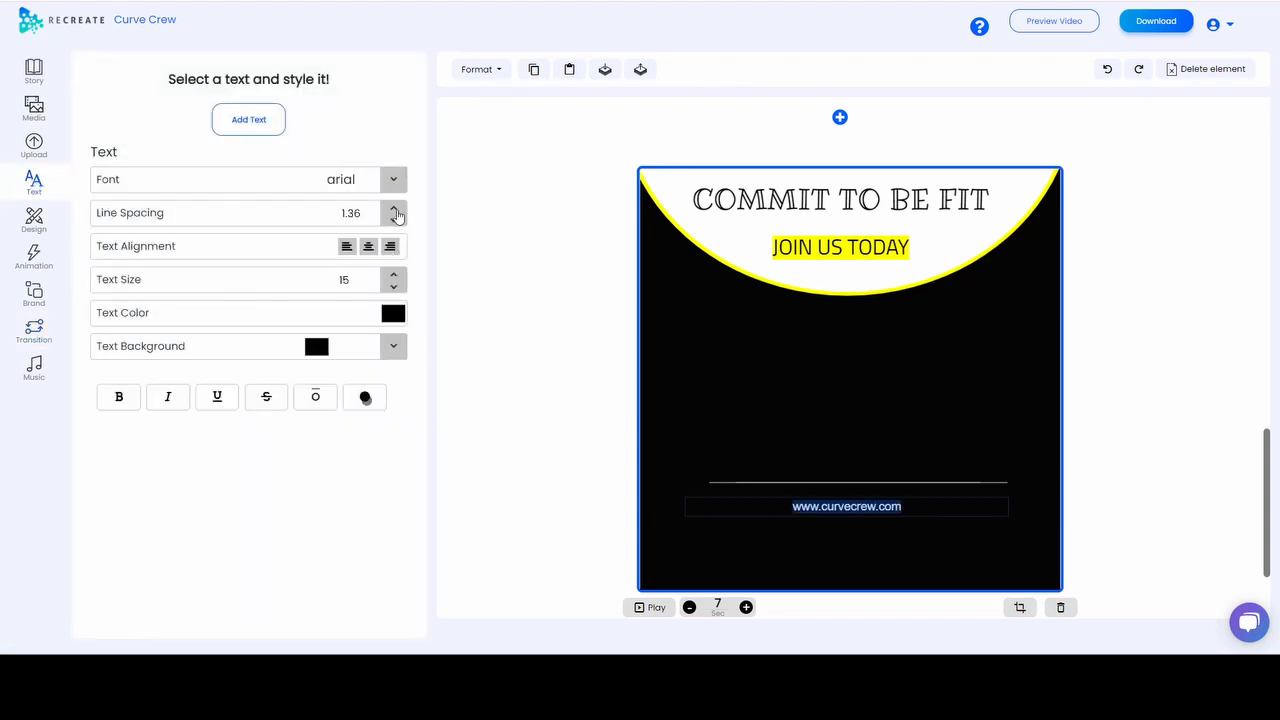
{"action": "left_click", "coordinate": [395, 276]}
{"action": "left_click", "coordinate": [395, 276]}
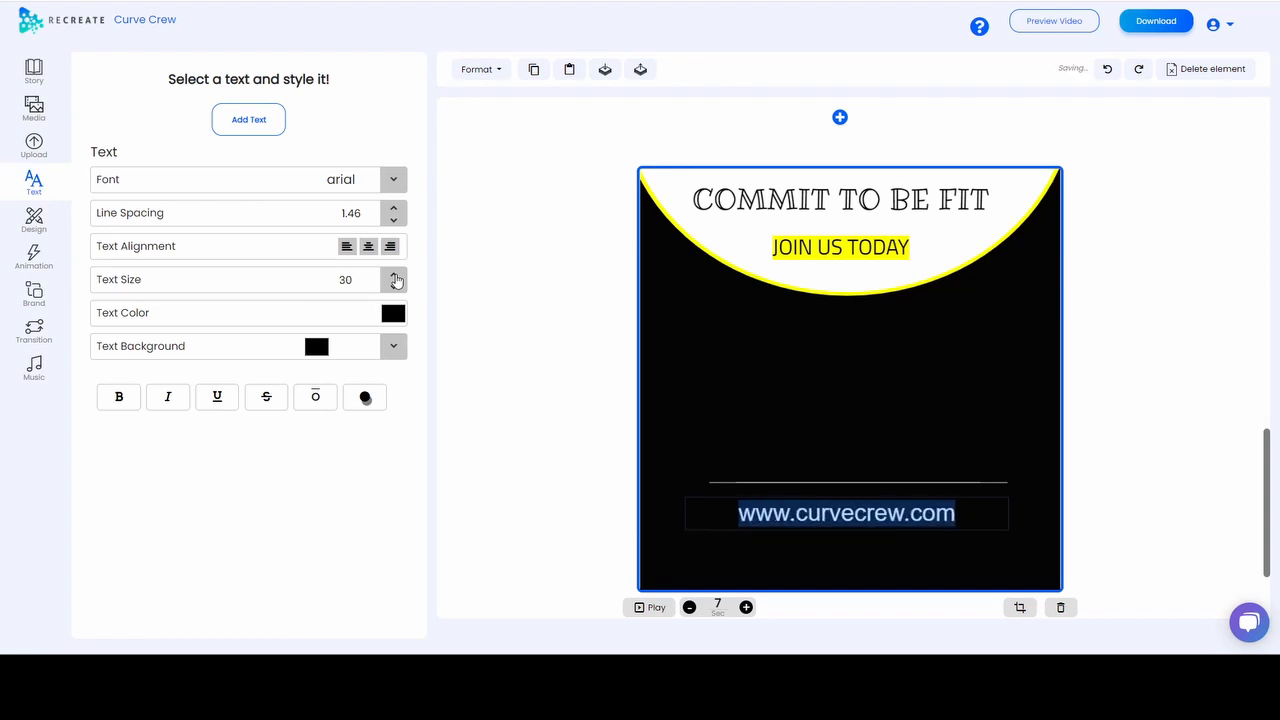
Move the website text down to the final scene's lower edge and place the thin horizontal line just above it.
{"action": "left_click", "coordinate": [897, 486]}
{"action": "left_click", "coordinate": [867, 520]}
{"action": "left_click_drag", "start_coordinate": [867, 520], "coordinate": [867, 570]}
{"action": "left_click", "coordinate": [895, 484]}
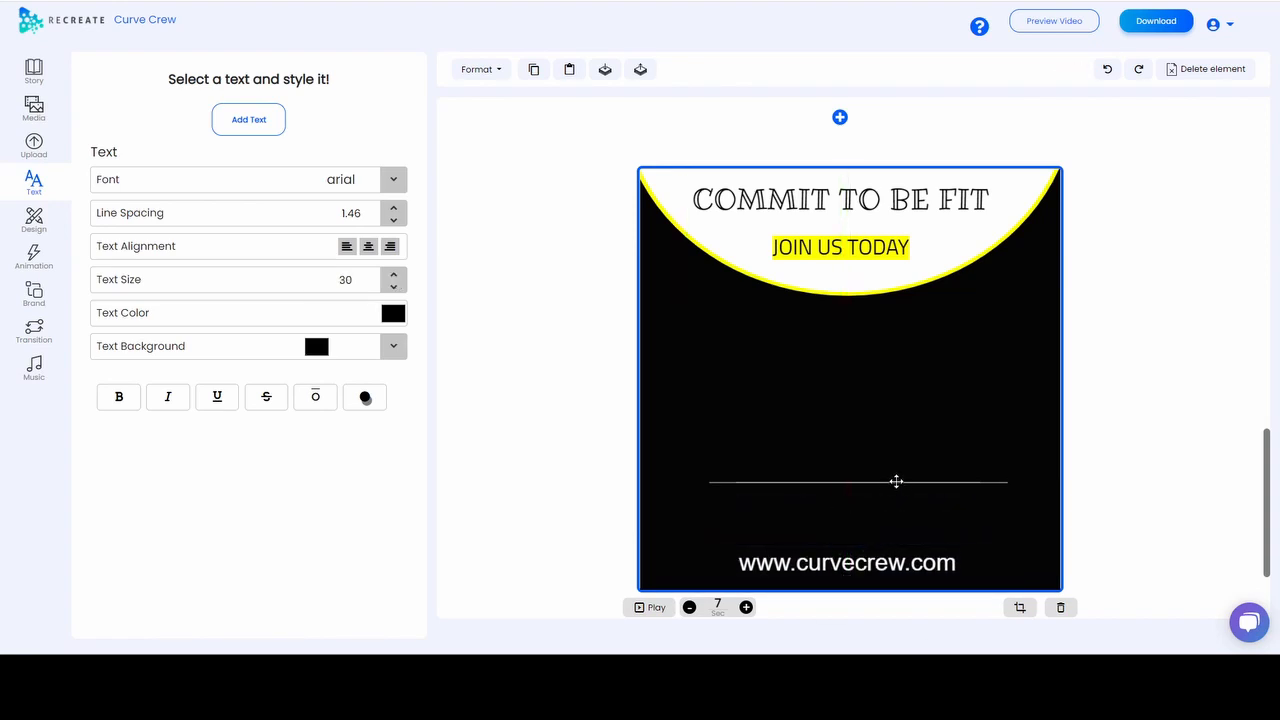
{"action": "left_click", "coordinate": [824, 488]}
{"action": "left_click_drag", "start_coordinate": [819, 483], "coordinate": [817, 547]}
Delete the "JOIN US TODAY" text and change the "COMMIT TO BE FIT" heading to "Uniquely You".
{"action": "left_click", "coordinate": [858, 247]}
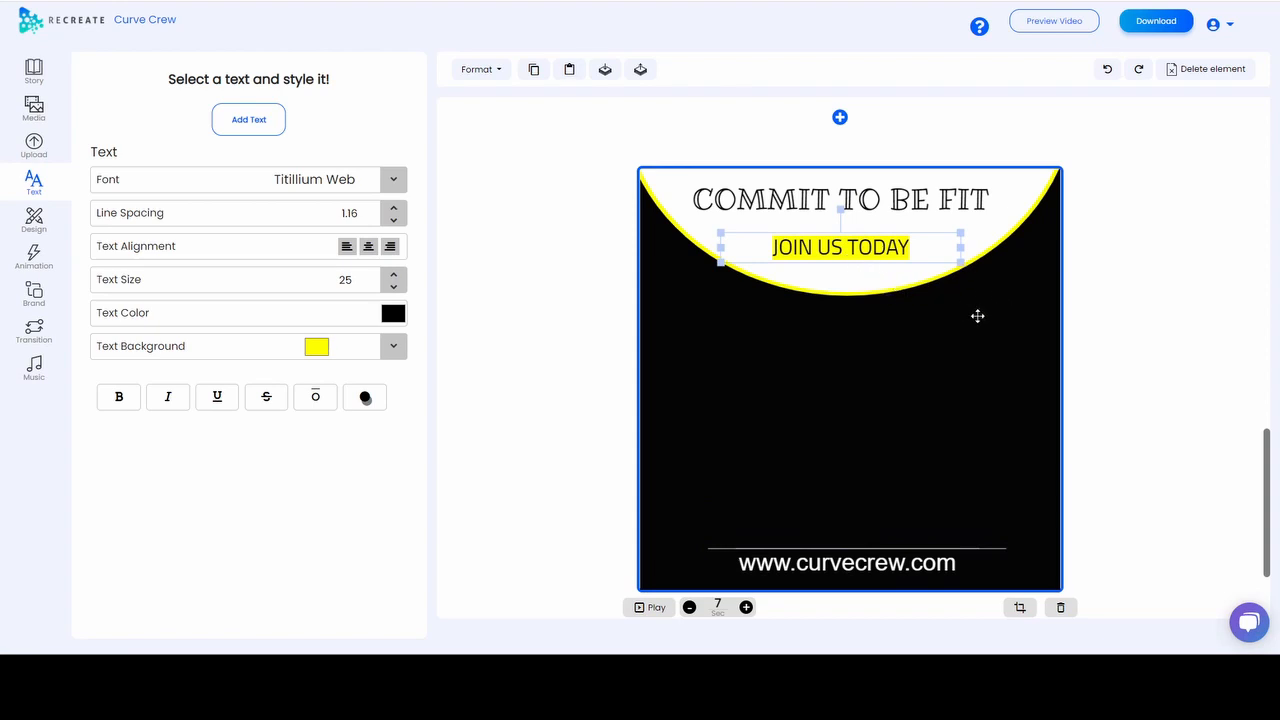
{"action": "left_click", "coordinate": [1212, 72]}
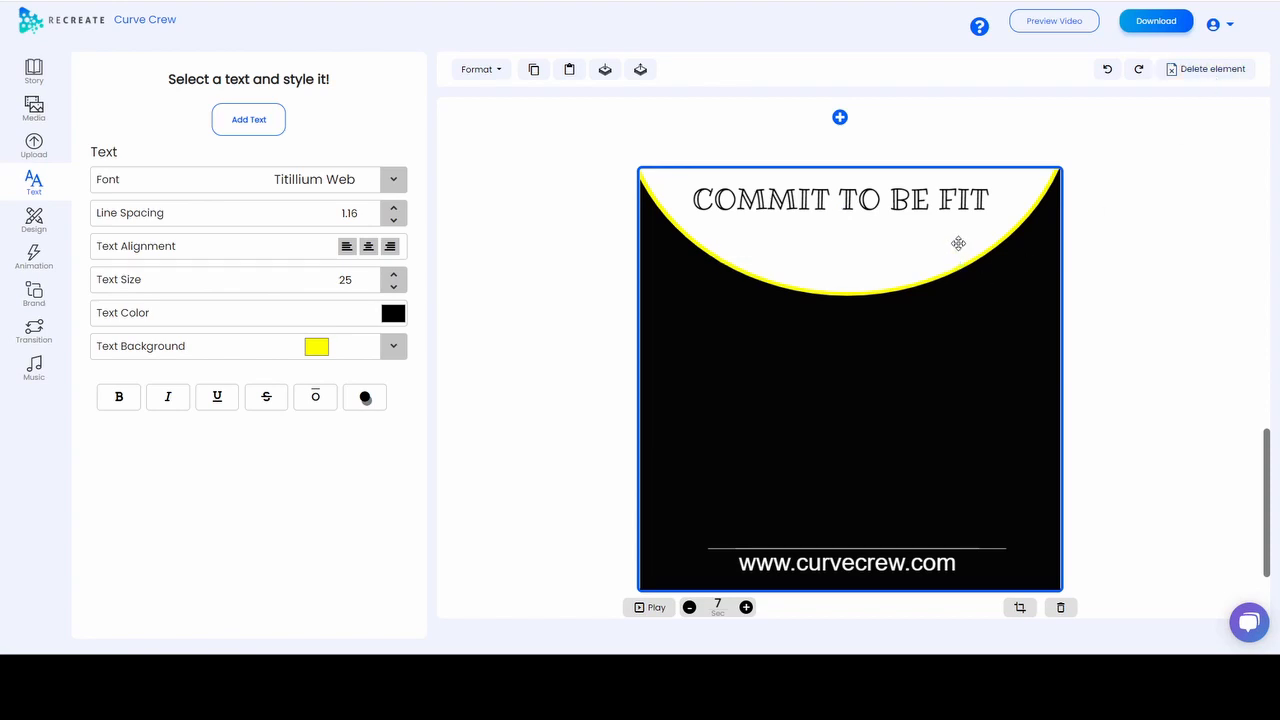
{"action": "left_click", "coordinate": [894, 196]}
{"action": "double_click", "coordinate": [908, 199]}
{"action": "left_click", "coordinate": [971, 206]}
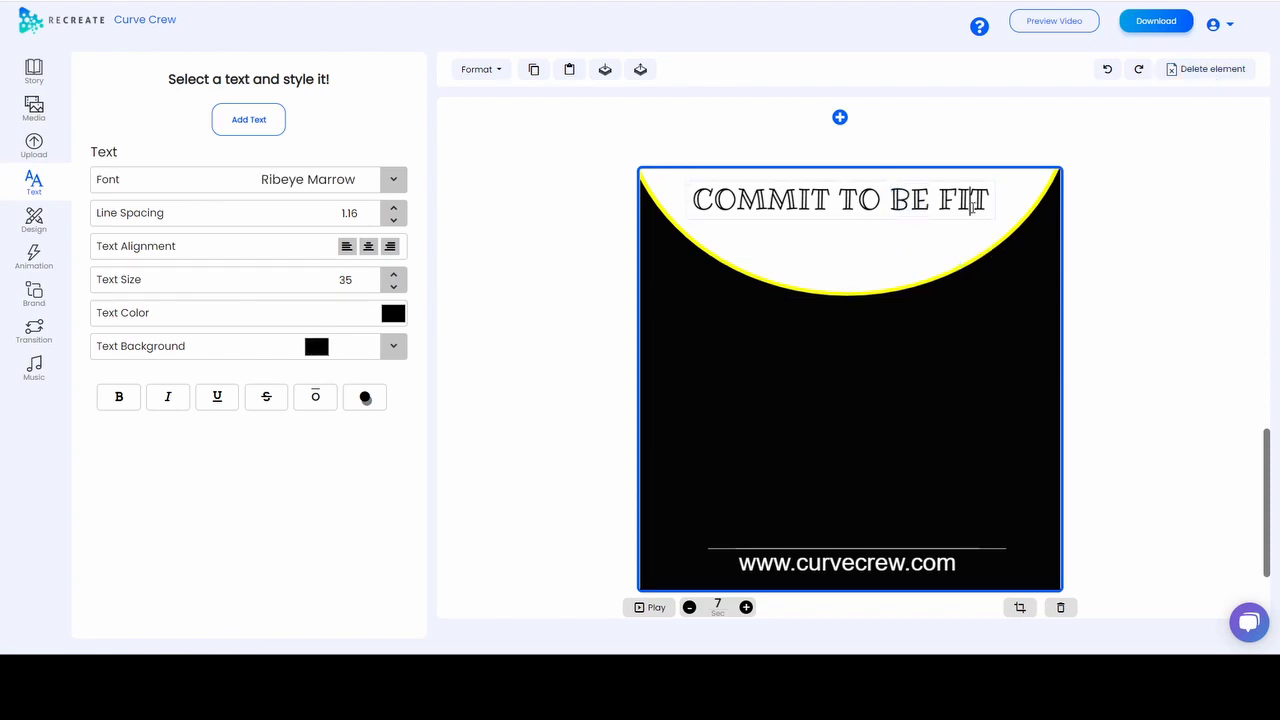
{"action": "key", "text": "ctrl+a"}
{"action": "type", "text": "U"}
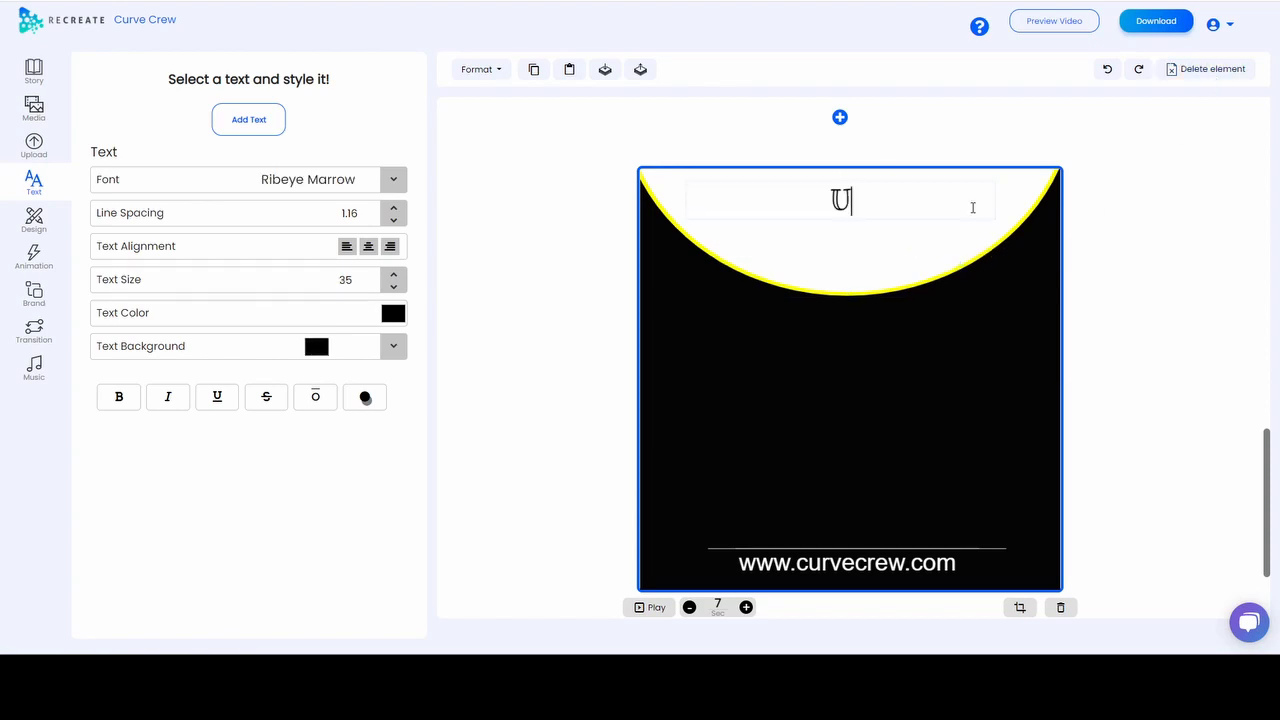
{"action": "type", "text": "niquel"}
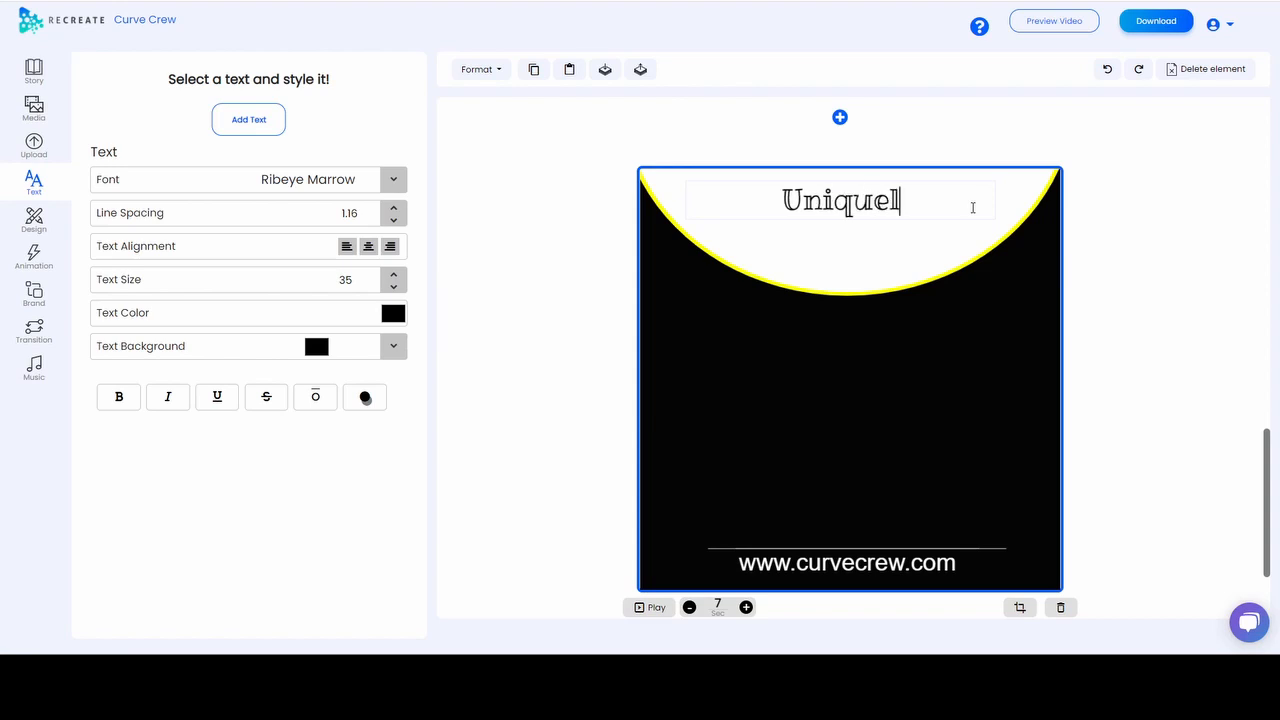
{"action": "type", "text": "y You"}
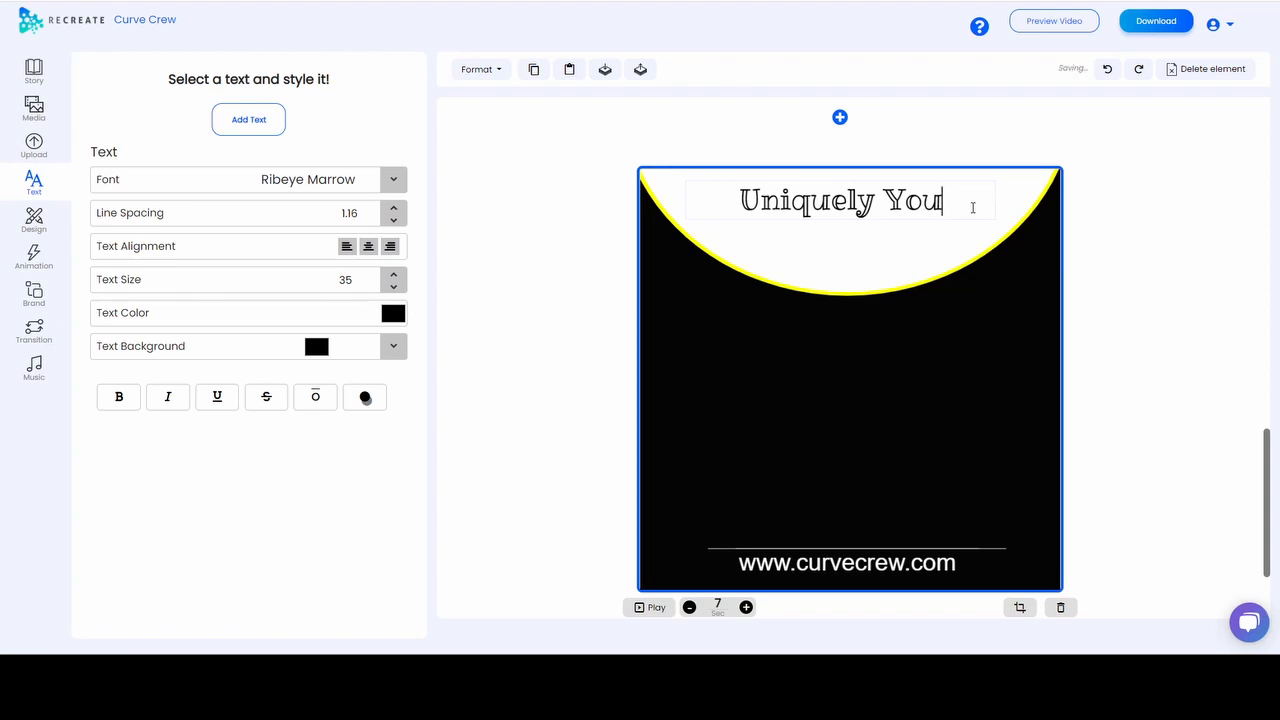
Recolor the "Uniquely You" heading white (RGB 255, 255, 255) and delete the white yellow-edged curved shape behind it.
{"action": "left_click_drag", "start_coordinate": [946, 200], "coordinate": [736, 201]}
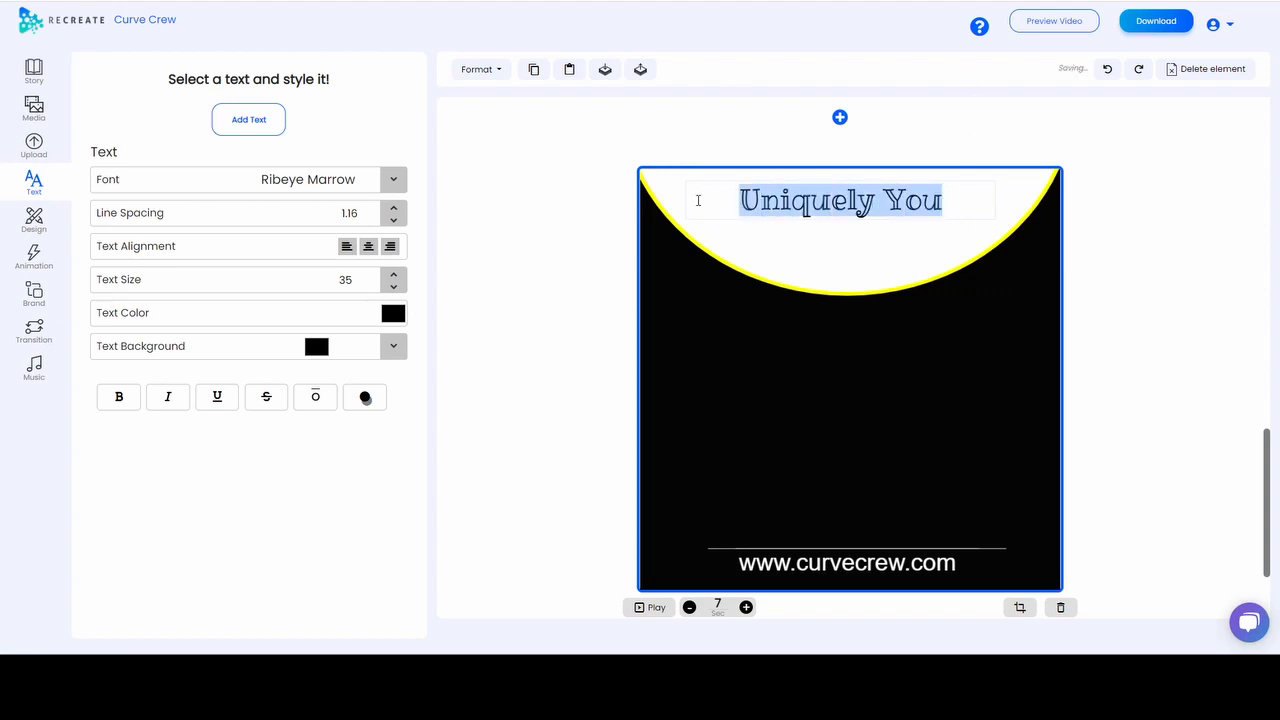
{"action": "left_click", "coordinate": [393, 314]}
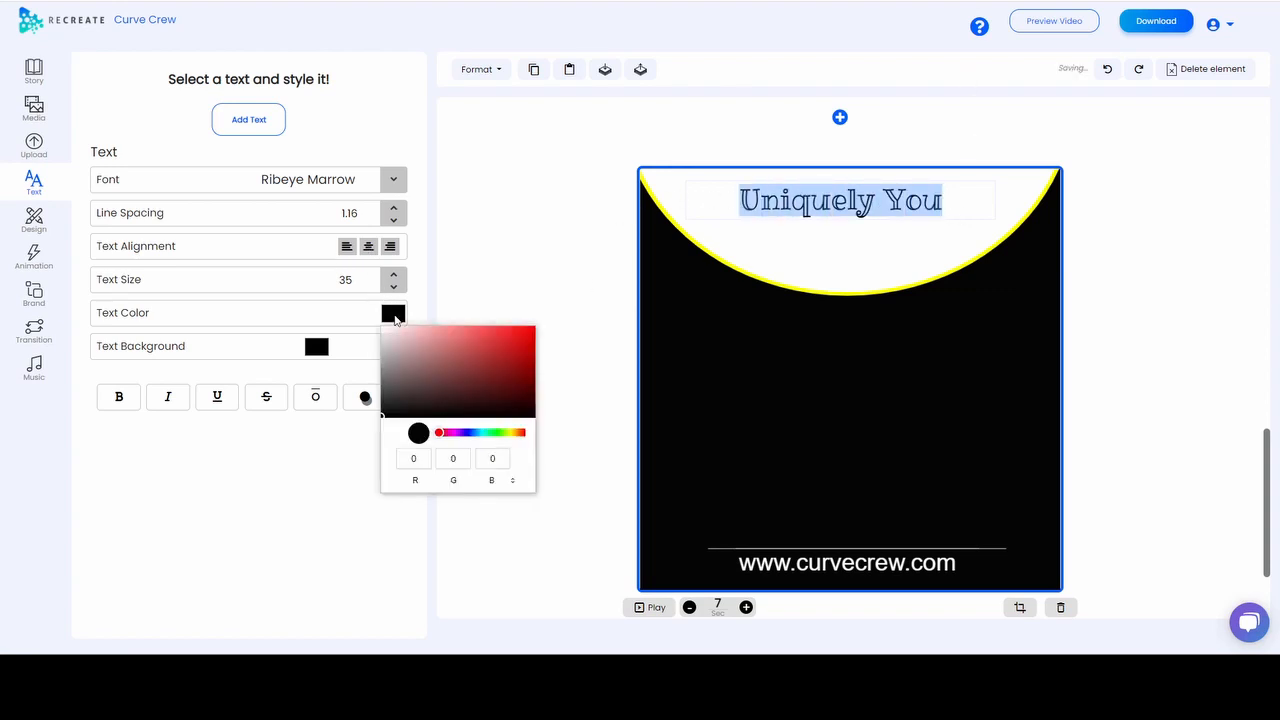
{"action": "left_click_drag", "start_coordinate": [386, 374], "coordinate": [376, 300]}
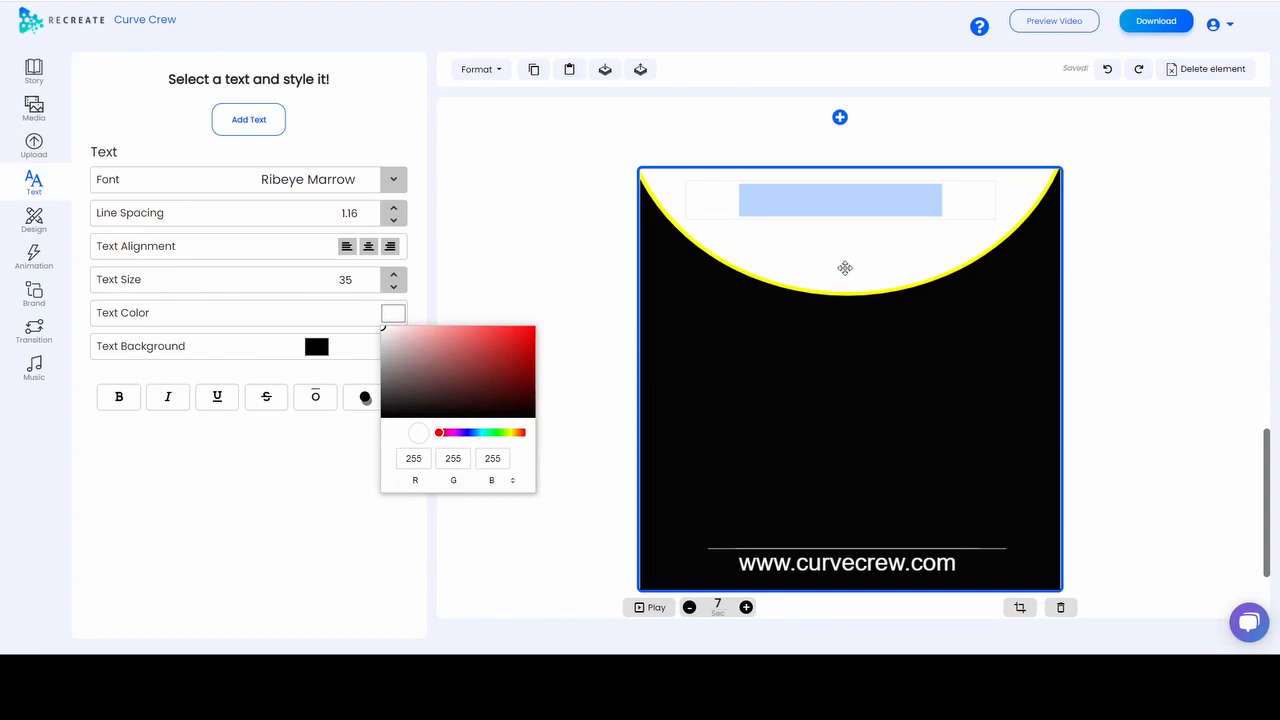
{"action": "left_click", "coordinate": [894, 264]}
{"action": "left_click", "coordinate": [1203, 68]}
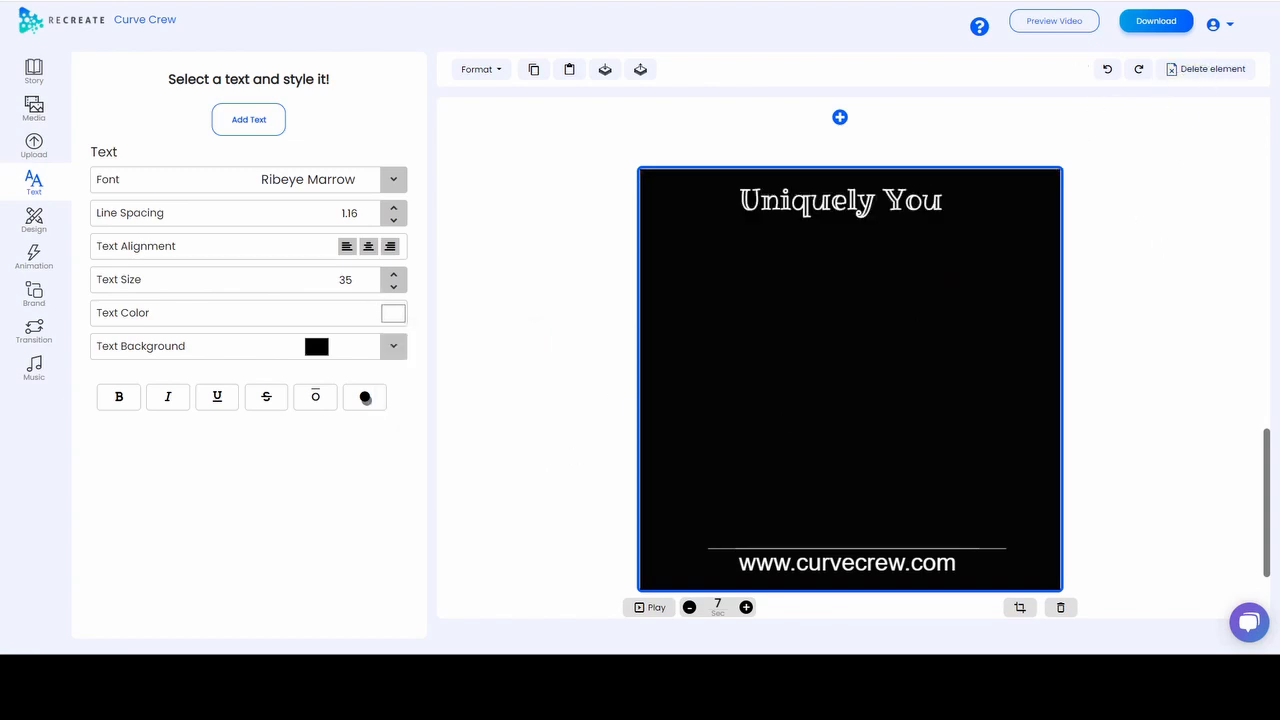
Add the uploaded photo of five standing women to the final scene, sized to nearly full width between the heading and the thin line.
{"action": "left_click", "coordinate": [33, 145]}
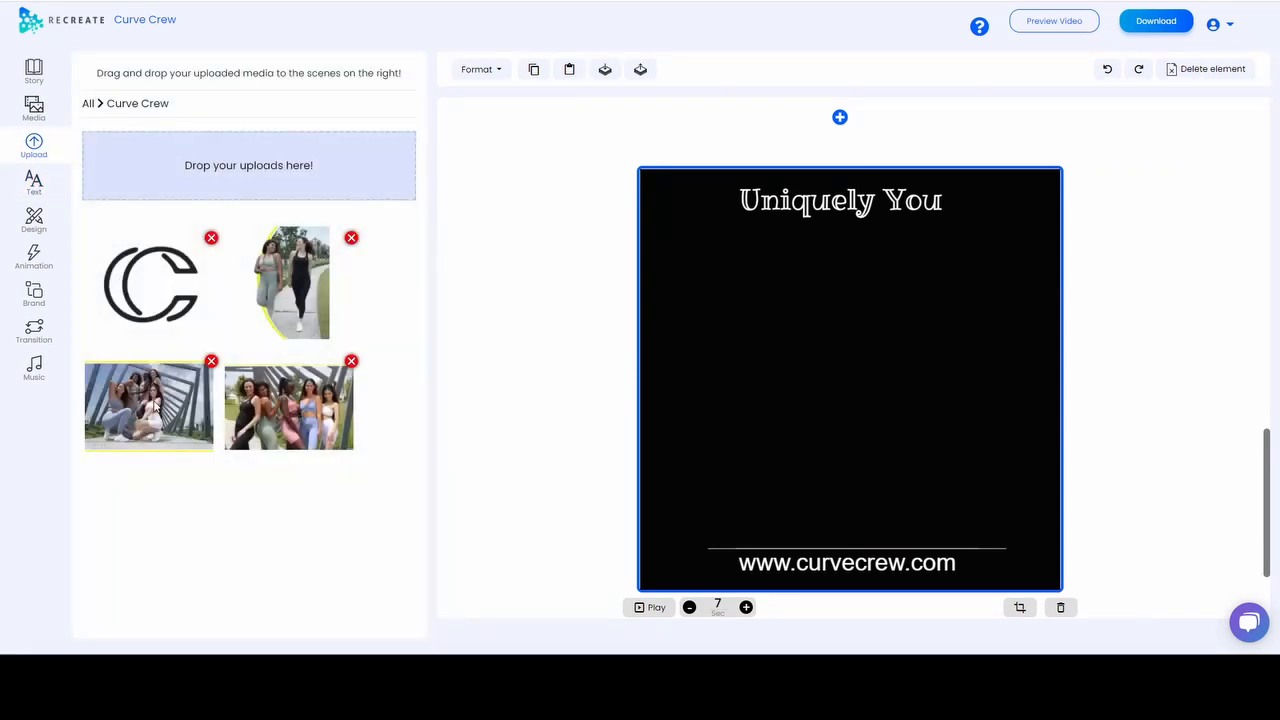
{"action": "left_click_drag", "start_coordinate": [540, 458], "coordinate": [853, 378]}
{"action": "left_click_drag", "start_coordinate": [888, 349], "coordinate": [912, 405]}
{"action": "left_click_drag", "start_coordinate": [642, 232], "coordinate": [897, 502]}
{"action": "left_click_drag", "start_coordinate": [1000, 503], "coordinate": [659, 334]}
{"action": "left_click_drag", "start_coordinate": [980, 364], "coordinate": [485, 354]}
{"action": "left_click_drag", "start_coordinate": [966, 246], "coordinate": [718, 482]}
{"action": "left_click_drag", "start_coordinate": [646, 522], "coordinate": [929, 331]}
{"action": "left_click_drag", "start_coordinate": [955, 251], "coordinate": [826, 430]}
{"action": "left_click_drag", "start_coordinate": [709, 466], "coordinate": [949, 421]}
{"action": "left_click_drag", "start_coordinate": [662, 270], "coordinate": [651, 256]}
{"action": "left_click_drag", "start_coordinate": [893, 470], "coordinate": [893, 455]}
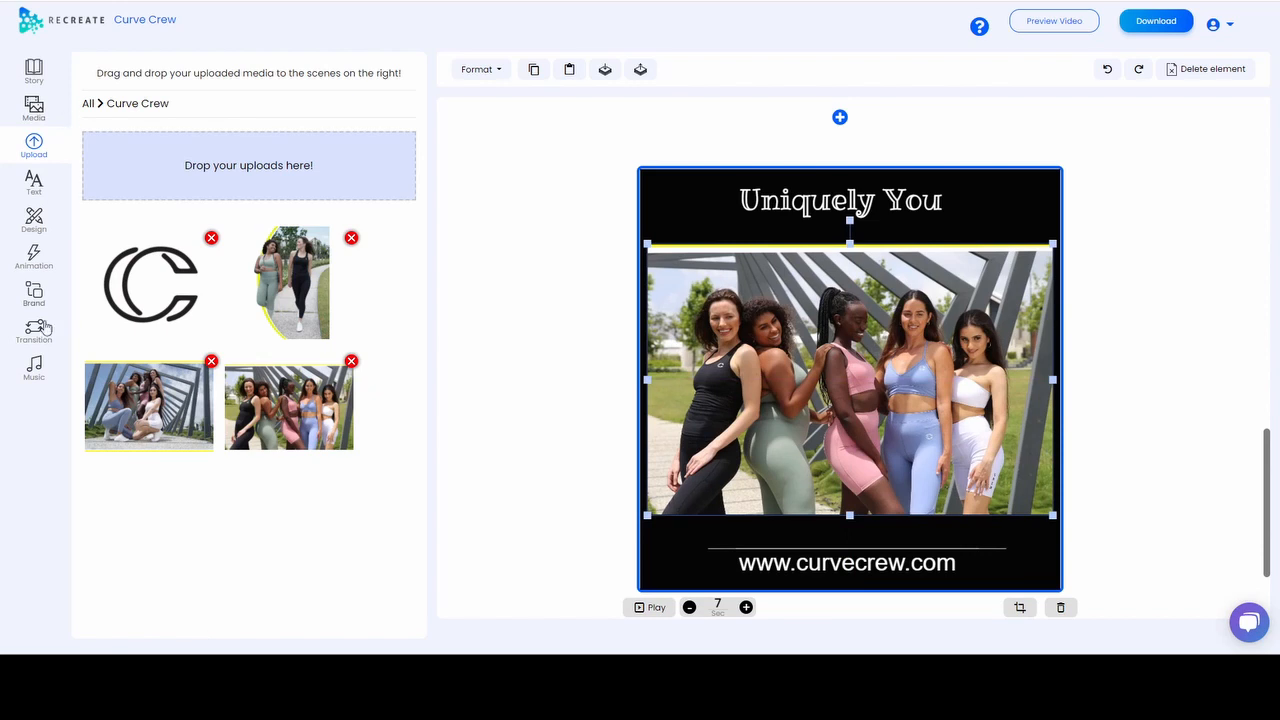
Rename the animation layer of the final scene's five-women photo to "group2".
{"action": "left_click", "coordinate": [36, 258]}
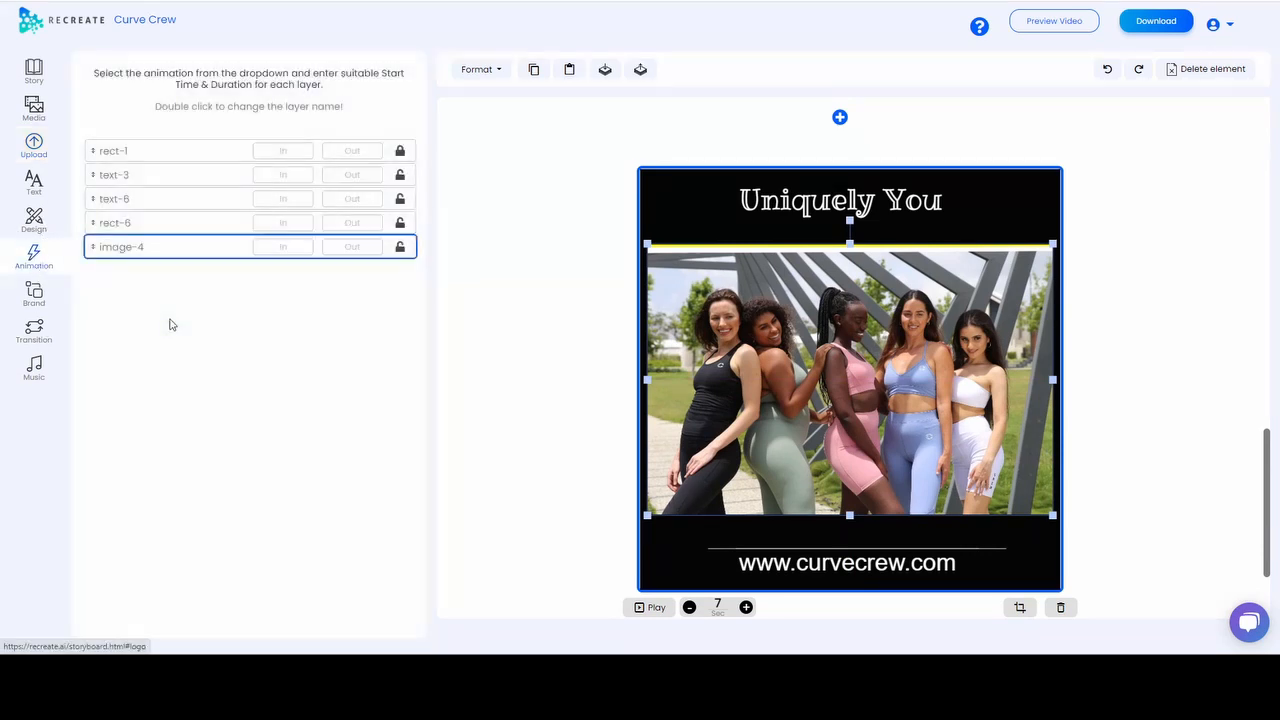
{"action": "double_click", "coordinate": [134, 248]}
{"action": "type", "text": "group2"}
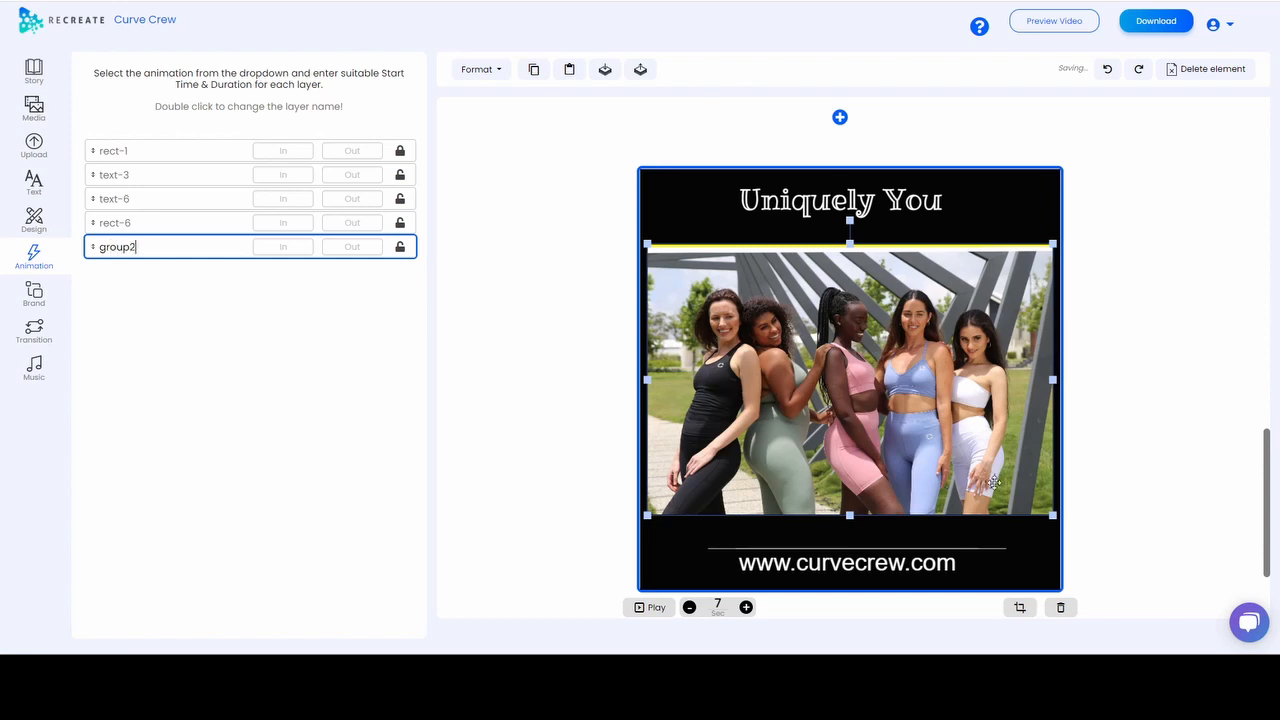
Give the group2 photo layer a Fade From Down entrance animation with start time 0 and duration .5.
{"action": "left_click", "coordinate": [281, 247]}
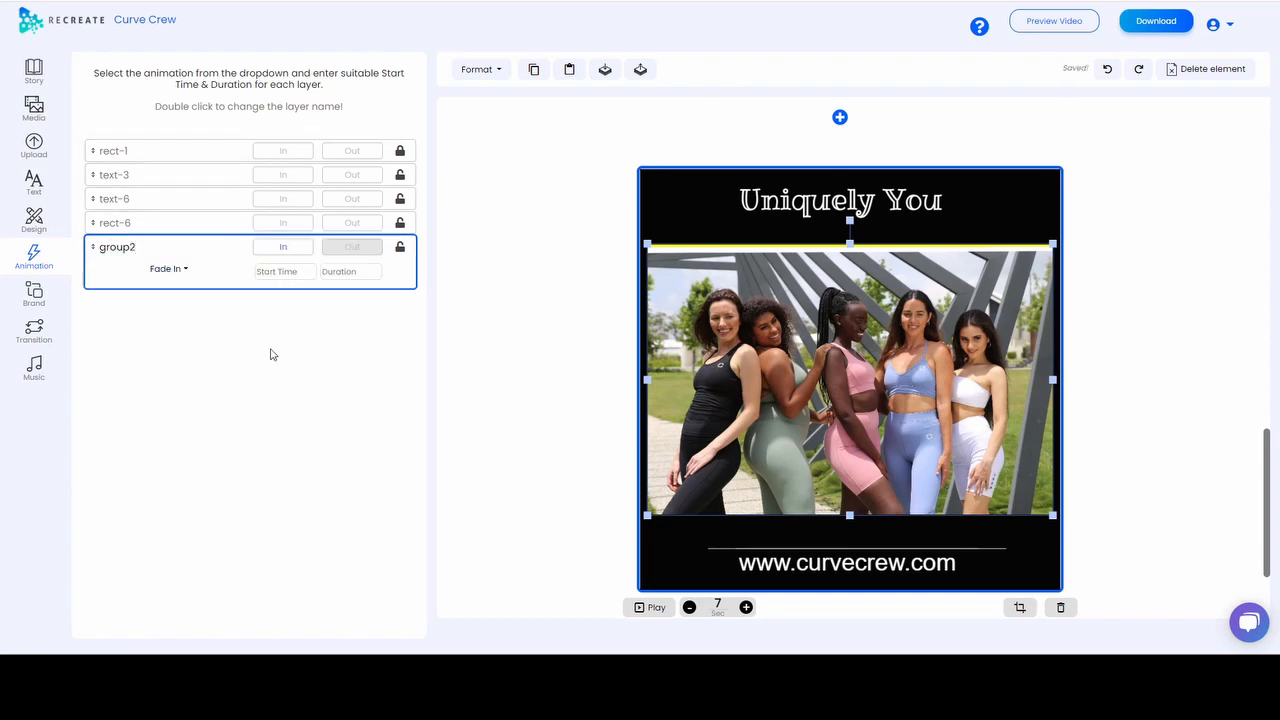
{"action": "left_click", "coordinate": [183, 270]}
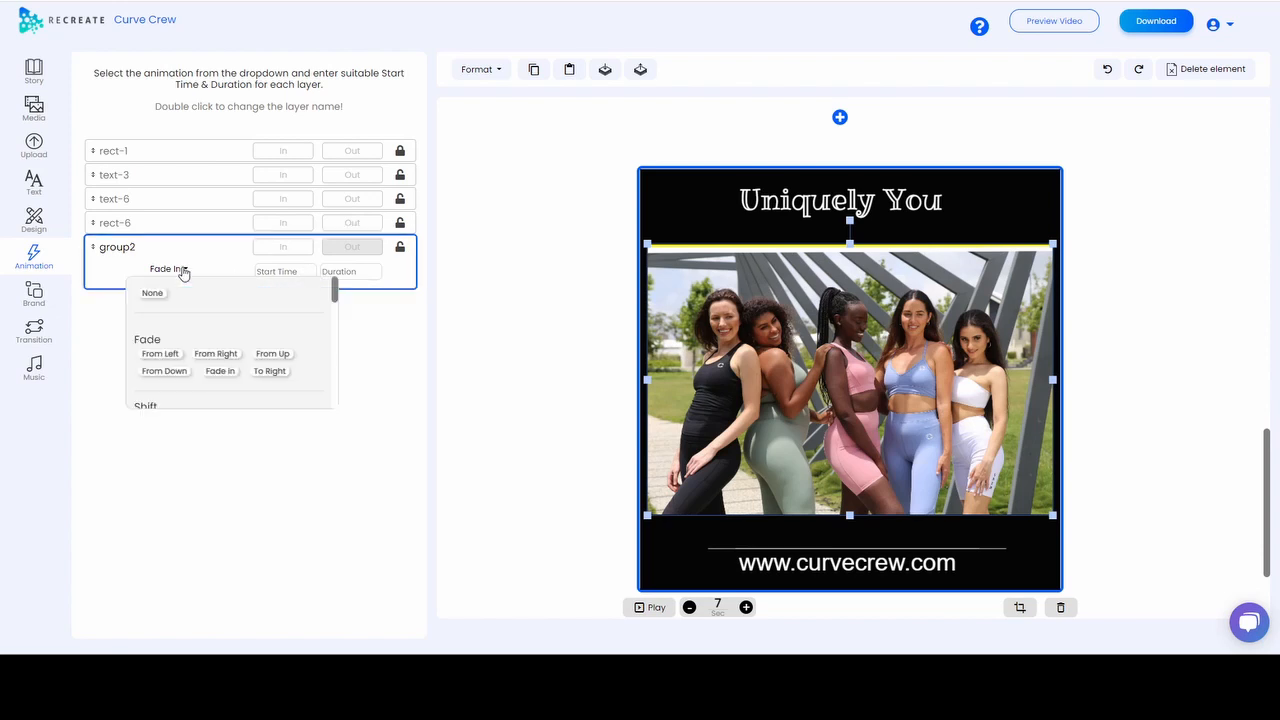
{"action": "left_click", "coordinate": [272, 354]}
{"action": "left_click", "coordinate": [188, 271]}
{"action": "left_click", "coordinate": [174, 376]}
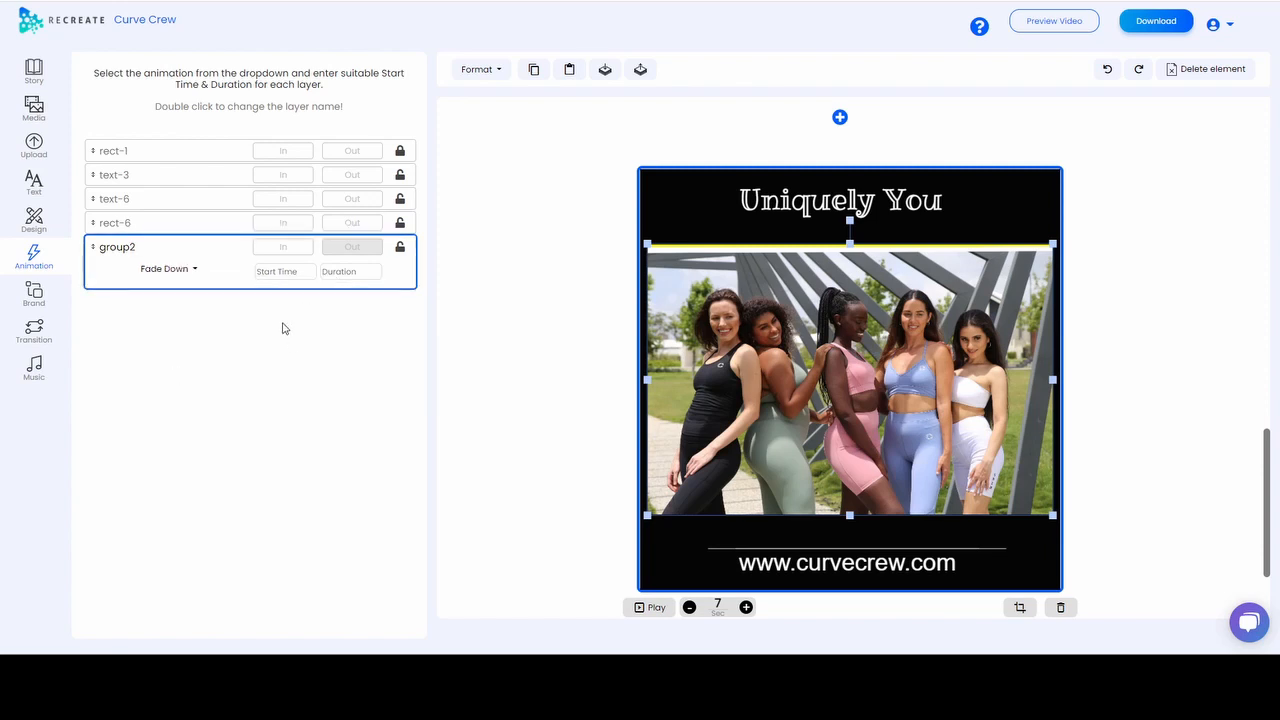
{"action": "left_click", "coordinate": [298, 270]}
{"action": "type", "text": "0"}
{"action": "left_click", "coordinate": [376, 269]}
{"action": "left_click_drag", "start_coordinate": [340, 271], "coordinate": [316, 280]}
Shorten the final scene to 6 seconds and play it to check the photo's entrance.
{"action": "left_click", "coordinate": [689, 608]}
{"action": "left_click", "coordinate": [690, 608]}
{"action": "left_click", "coordinate": [691, 608]}
{"action": "left_click", "coordinate": [648, 607]}
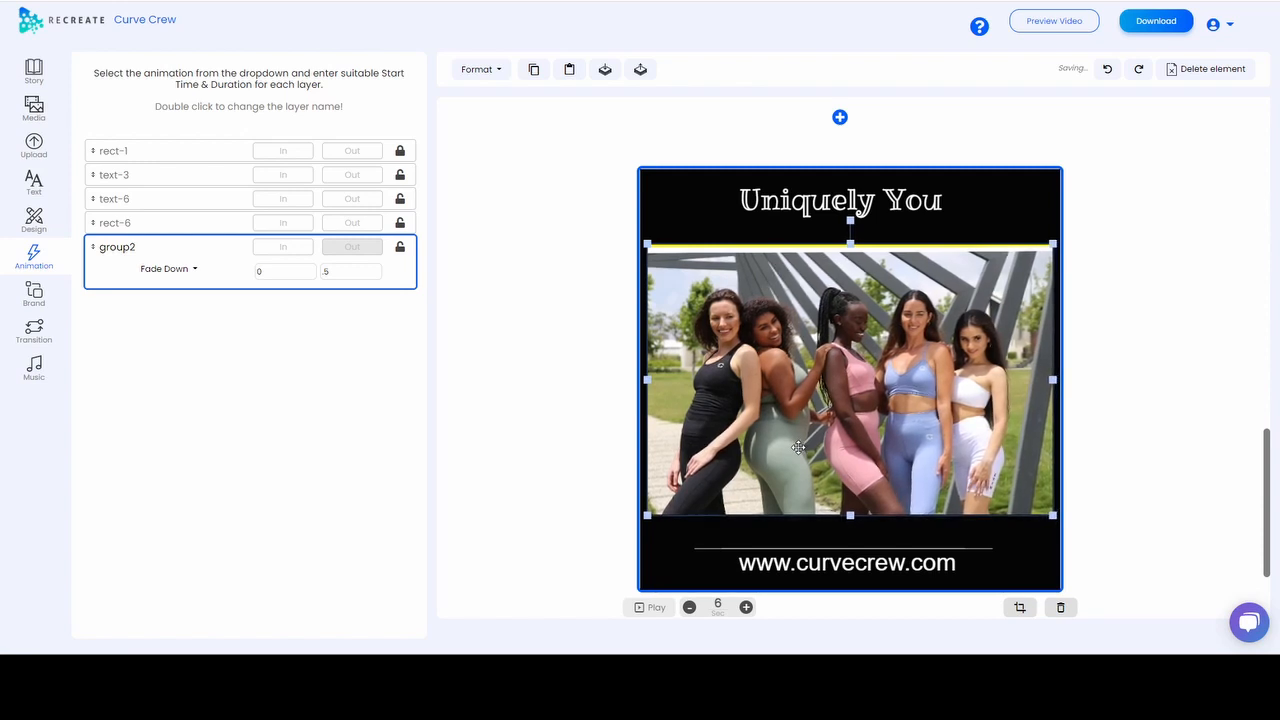
Try the Fade From Up entrance animation on the group2 layer and play the scene.
{"action": "left_click", "coordinate": [196, 272]}
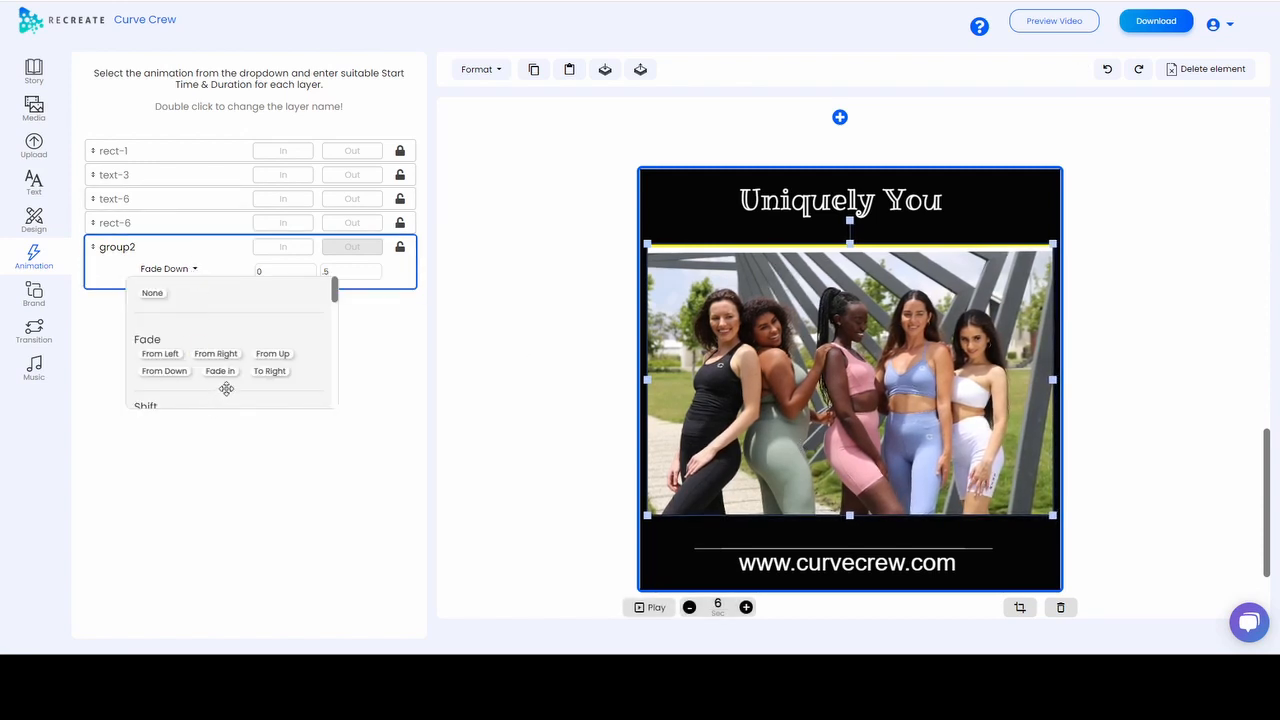
{"action": "left_click", "coordinate": [273, 357]}
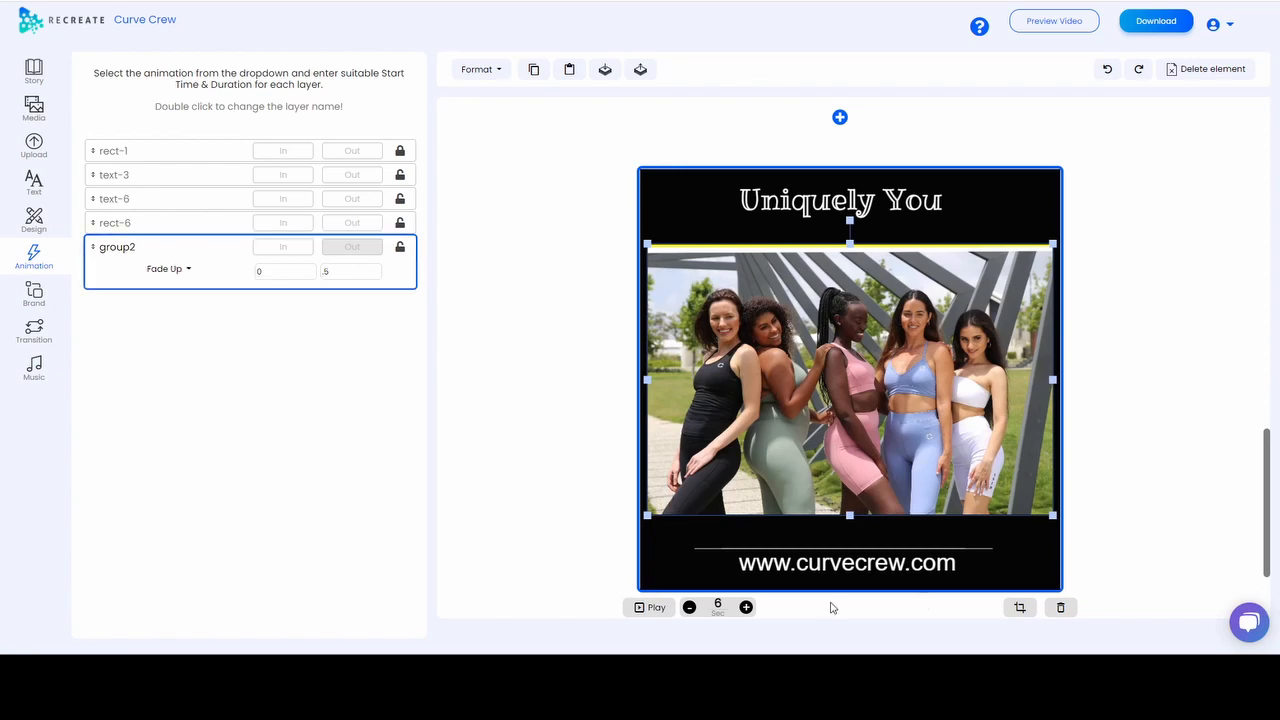
{"action": "left_click", "coordinate": [655, 608]}
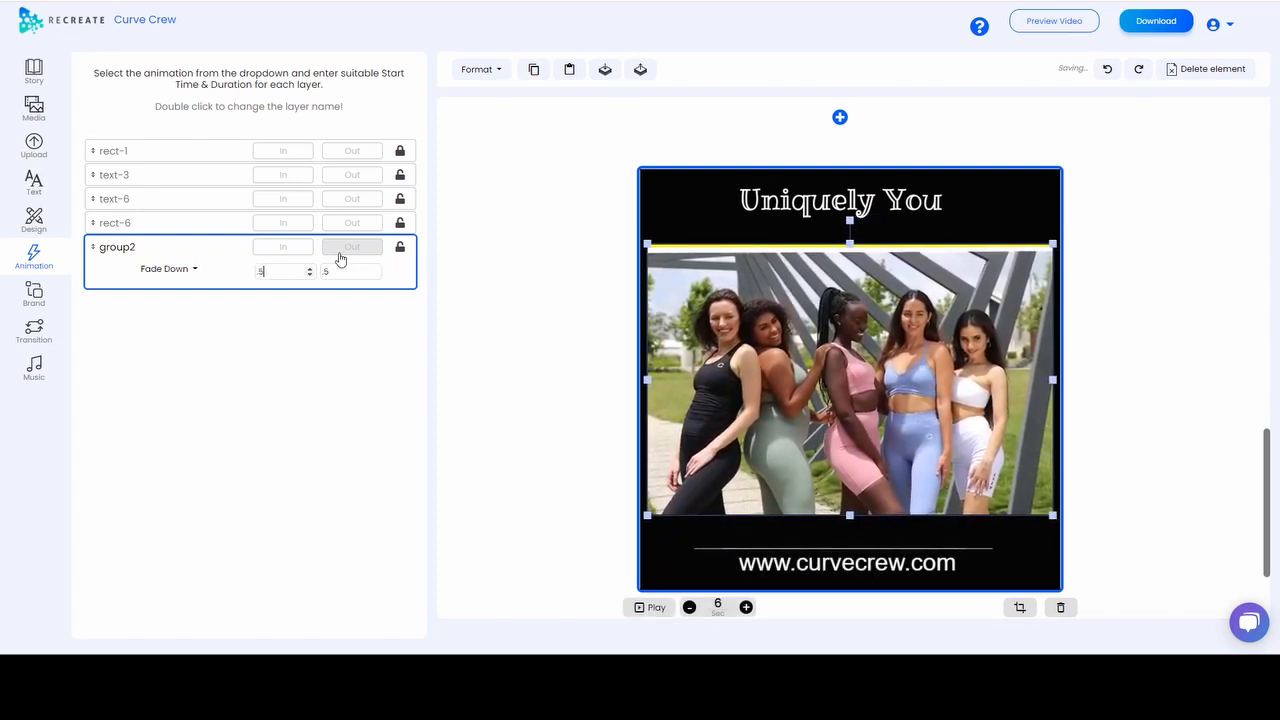
Set the group2 entrance animation's start time to .5 and duration to 1.5, and play the scene.
{"action": "left_click_drag", "start_coordinate": [344, 274], "coordinate": [314, 277]}
{"action": "type", "text": "1.5"}
{"action": "left_click", "coordinate": [655, 608]}
Change the group2 layer's entrance animation to Fade In and play the final scene.
{"action": "left_click", "coordinate": [196, 272]}
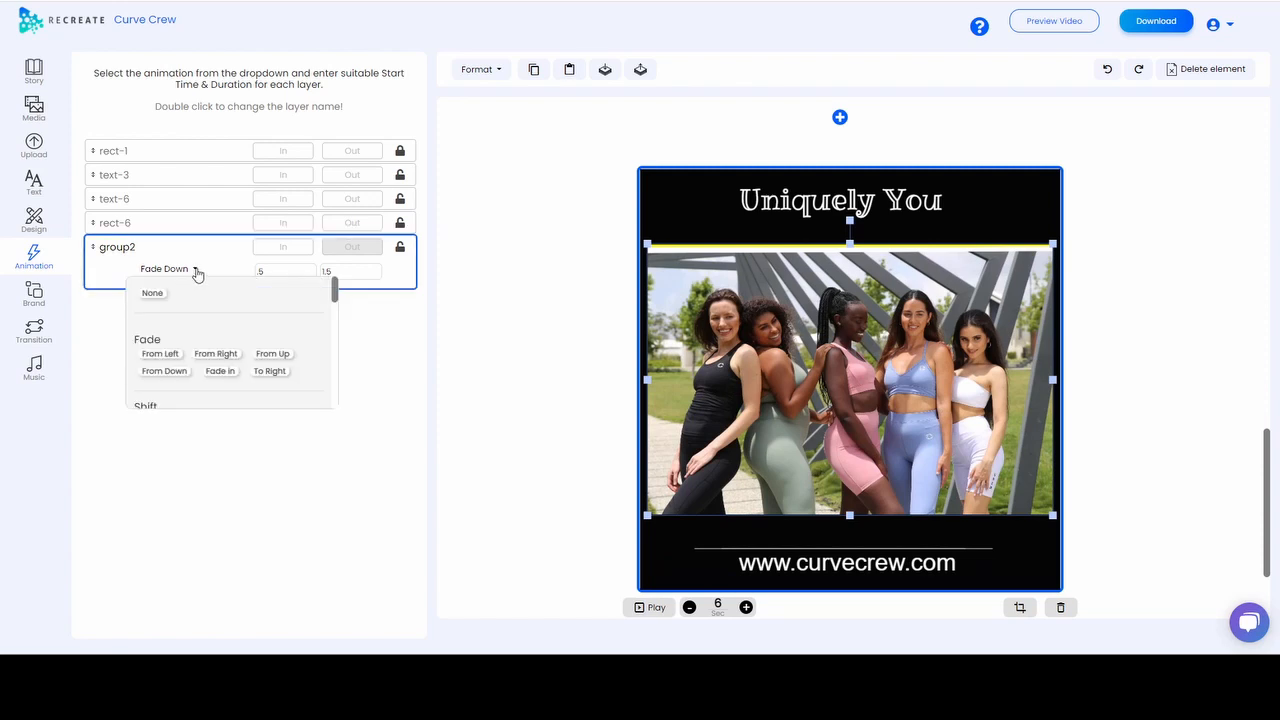
{"action": "left_click", "coordinate": [220, 371]}
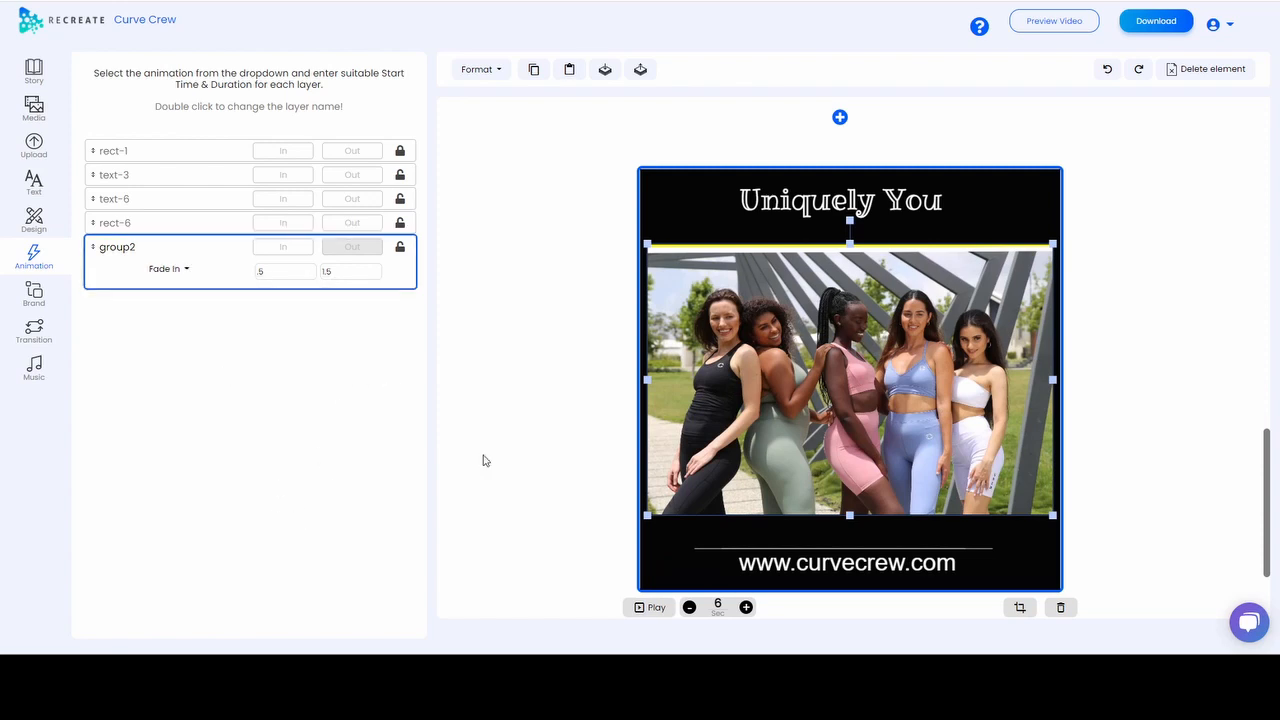
{"action": "left_click", "coordinate": [658, 609]}
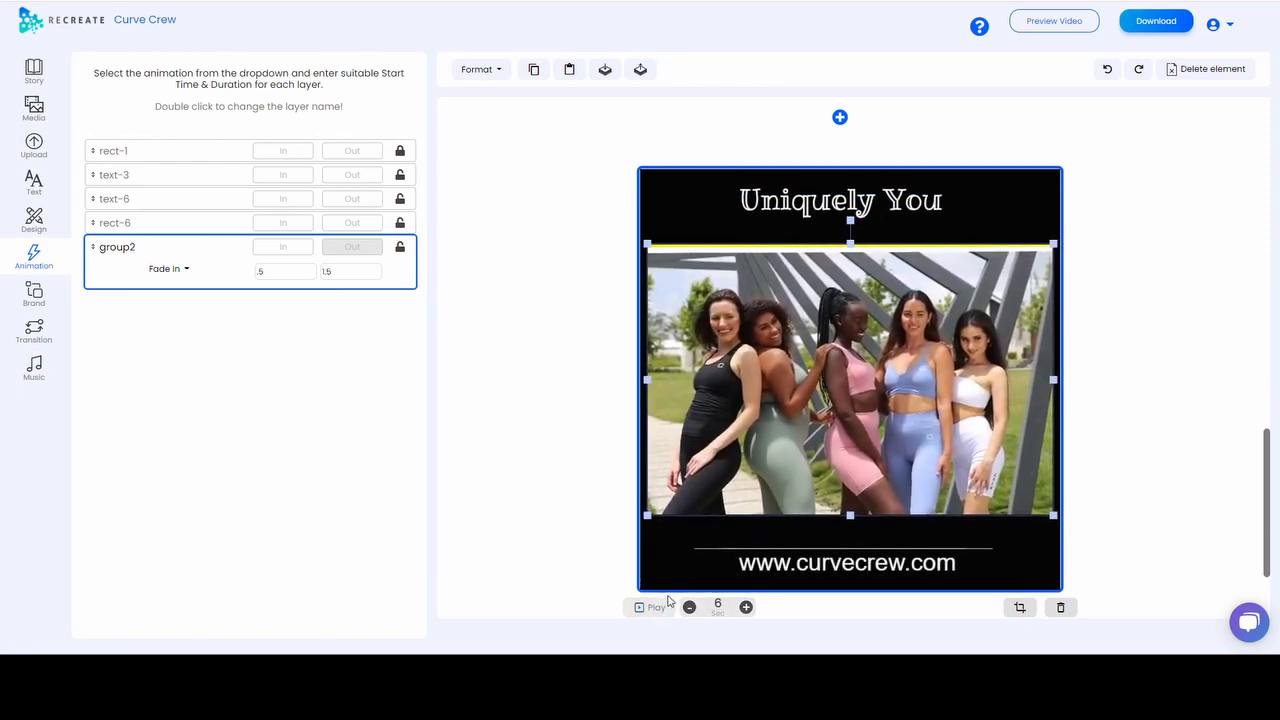
Replace the Fade-In transition after the final scene with None.
{"action": "scroll", "coordinate": [1123, 449], "scroll_direction": "down", "scroll_amount": 2}
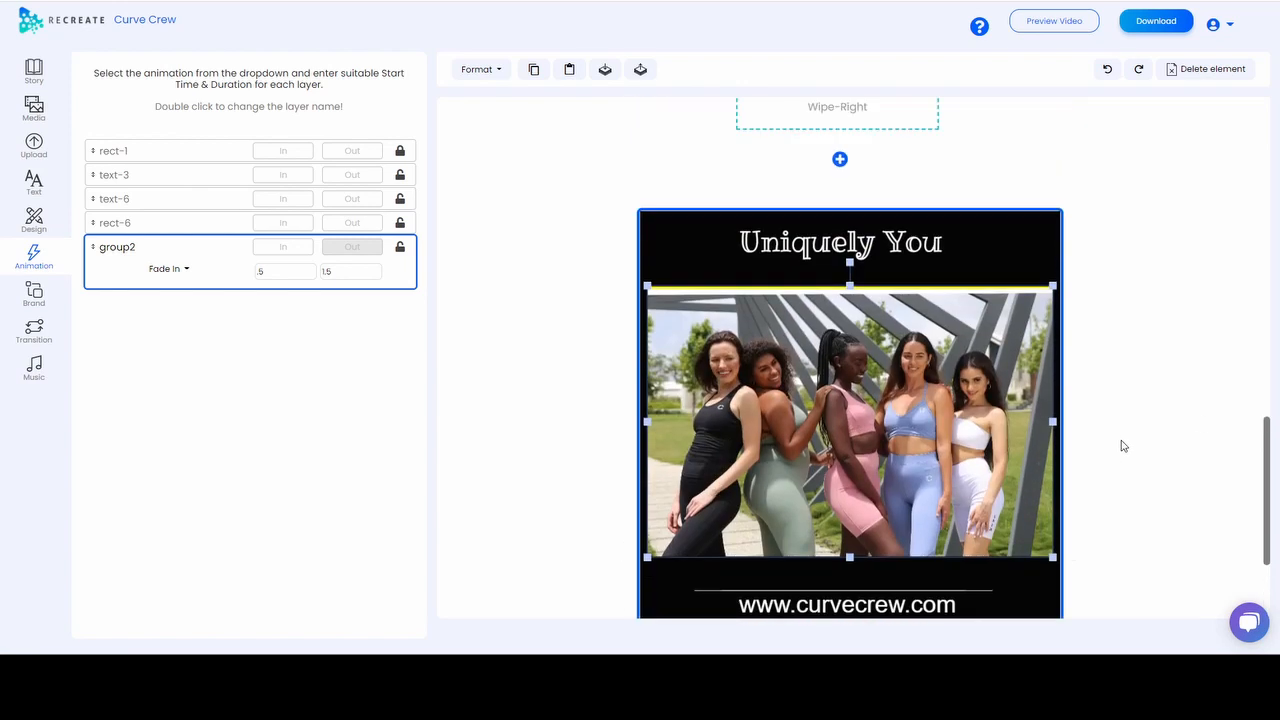
{"action": "scroll", "coordinate": [1123, 449], "scroll_direction": "down", "scroll_amount": 1}
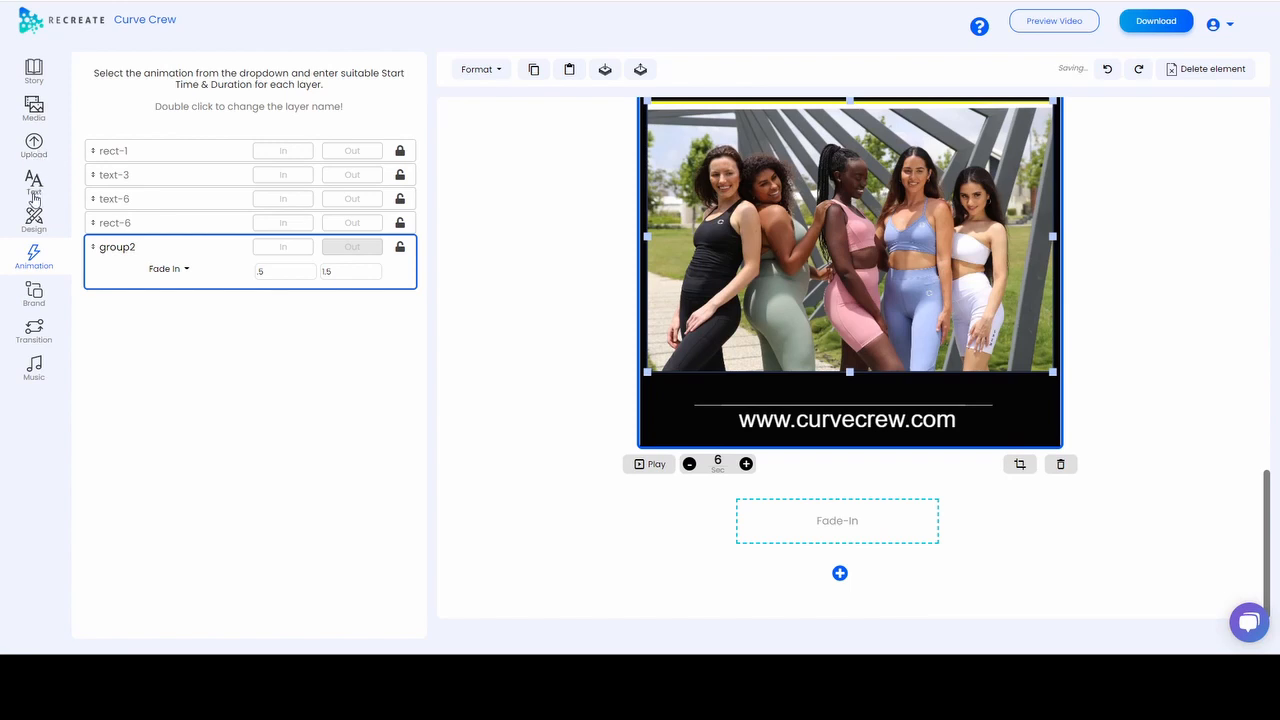
{"action": "left_click", "coordinate": [36, 334]}
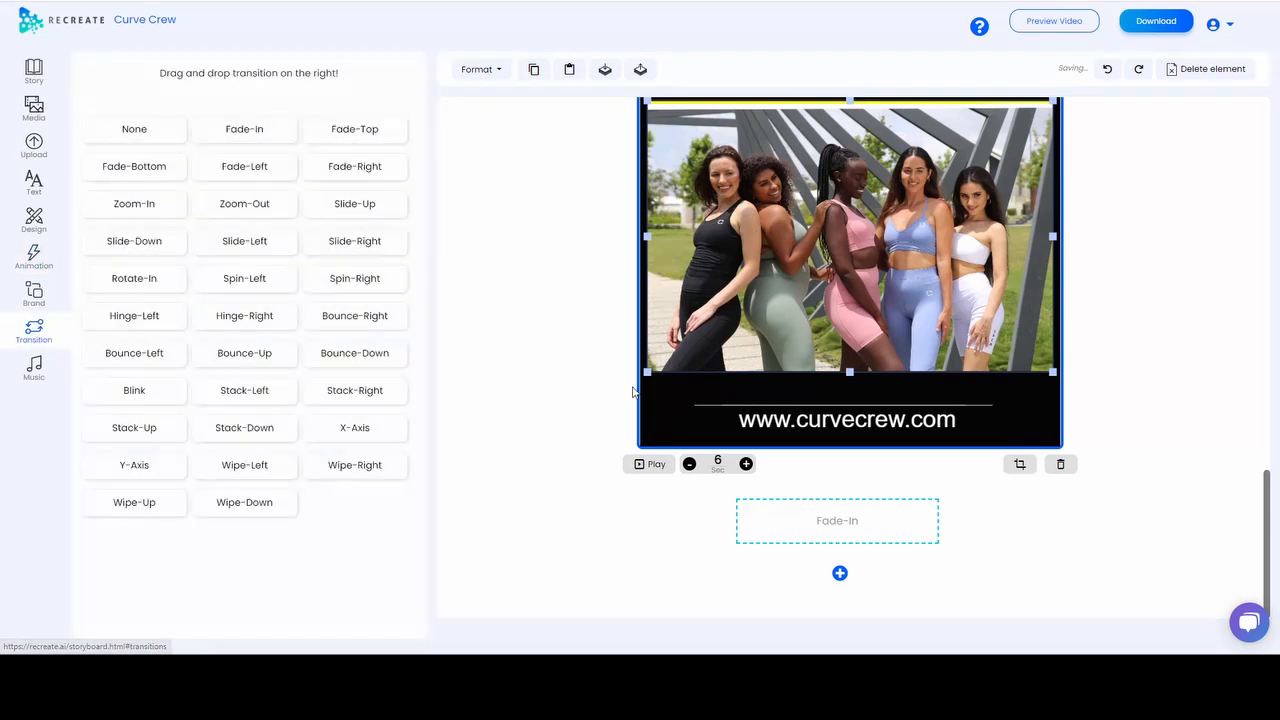
{"action": "left_click_drag", "start_coordinate": [134, 129], "coordinate": [810, 521]}
Look over all scenes and the transitions between them, from the opening scene to the final one.
{"action": "scroll", "coordinate": [885, 502], "scroll_direction": "up", "scroll_amount": 15}
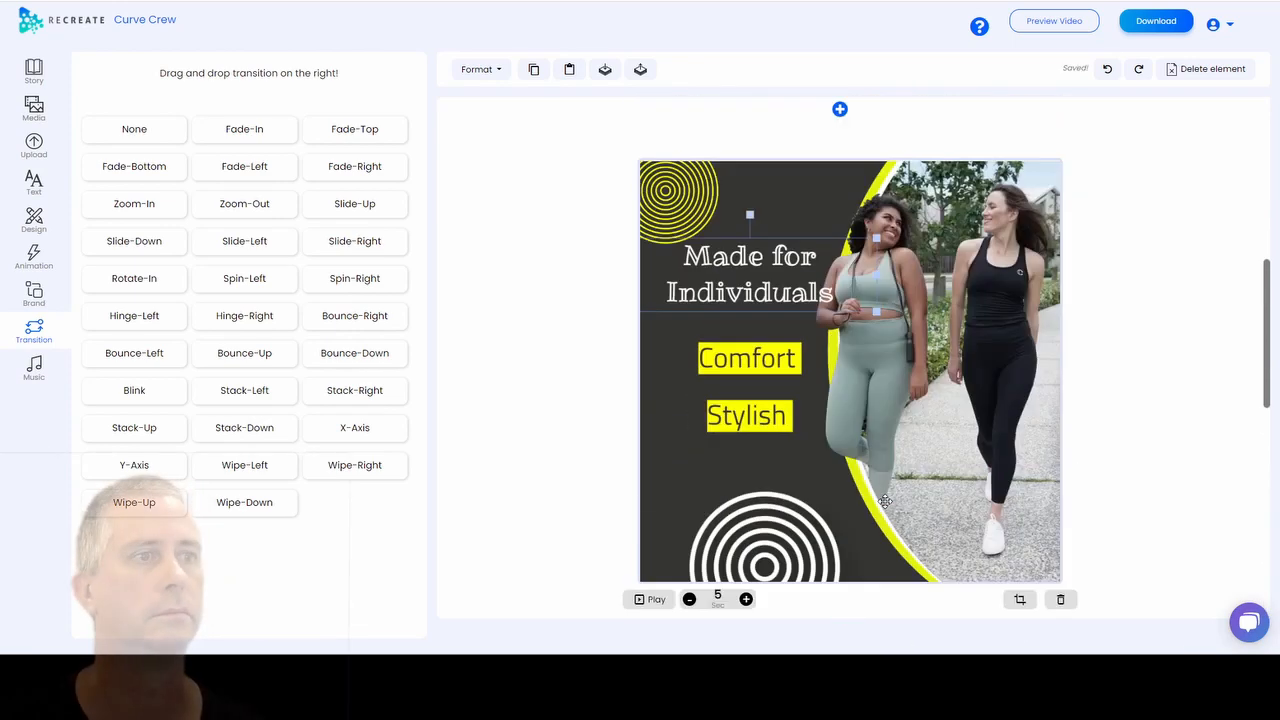
{"action": "scroll", "coordinate": [905, 357], "scroll_direction": "down", "scroll_amount": 15}
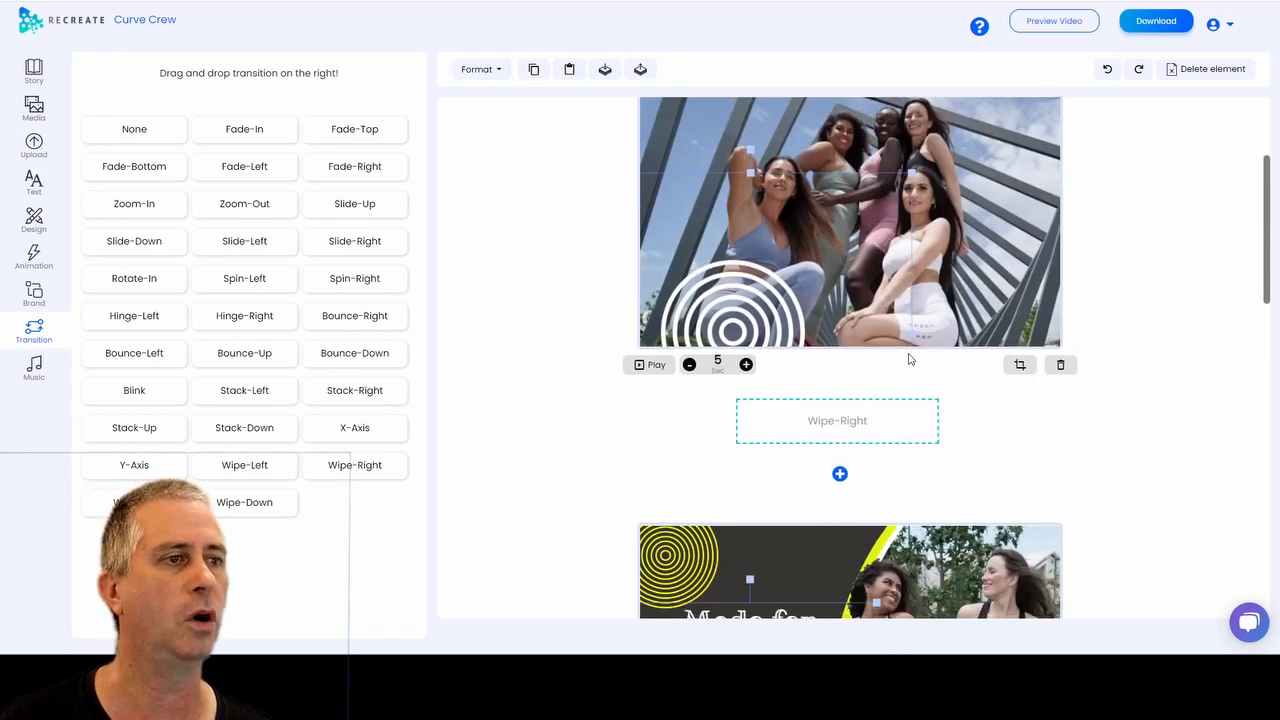
{"action": "scroll", "coordinate": [1105, 422], "scroll_direction": "up", "scroll_amount": 15}
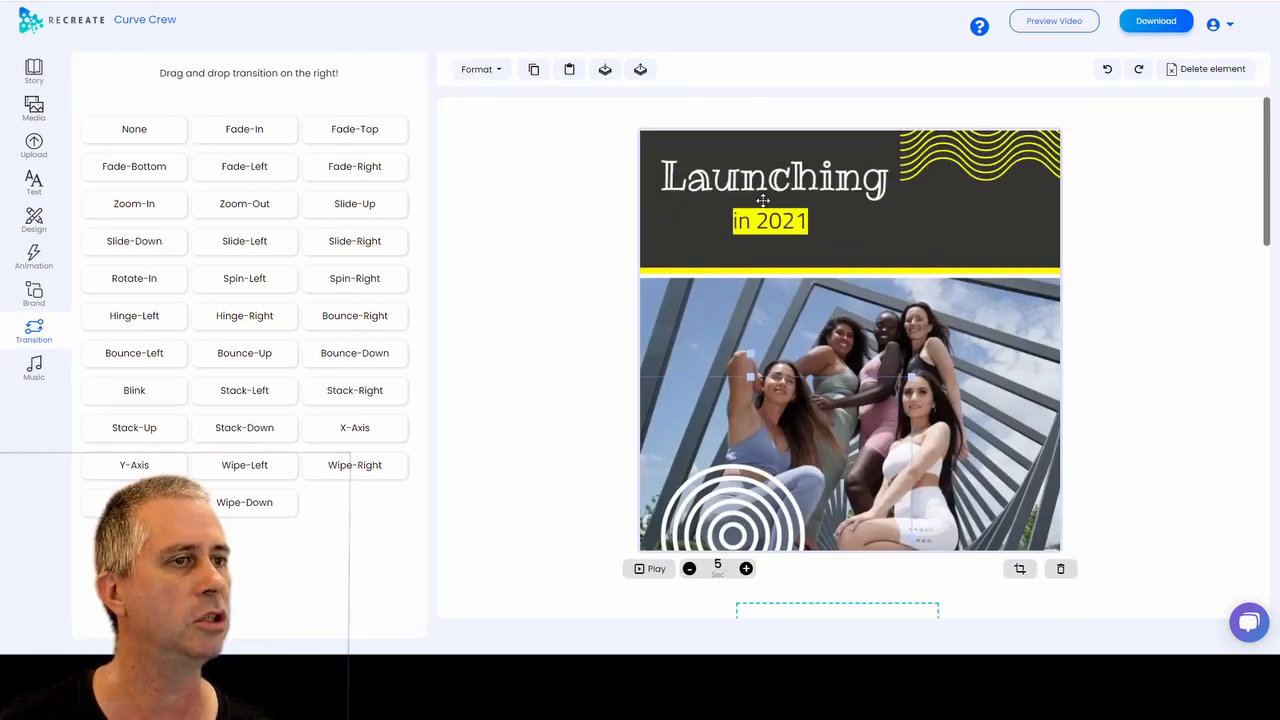
{"action": "scroll", "coordinate": [763, 201], "scroll_direction": "down", "scroll_amount": 10}
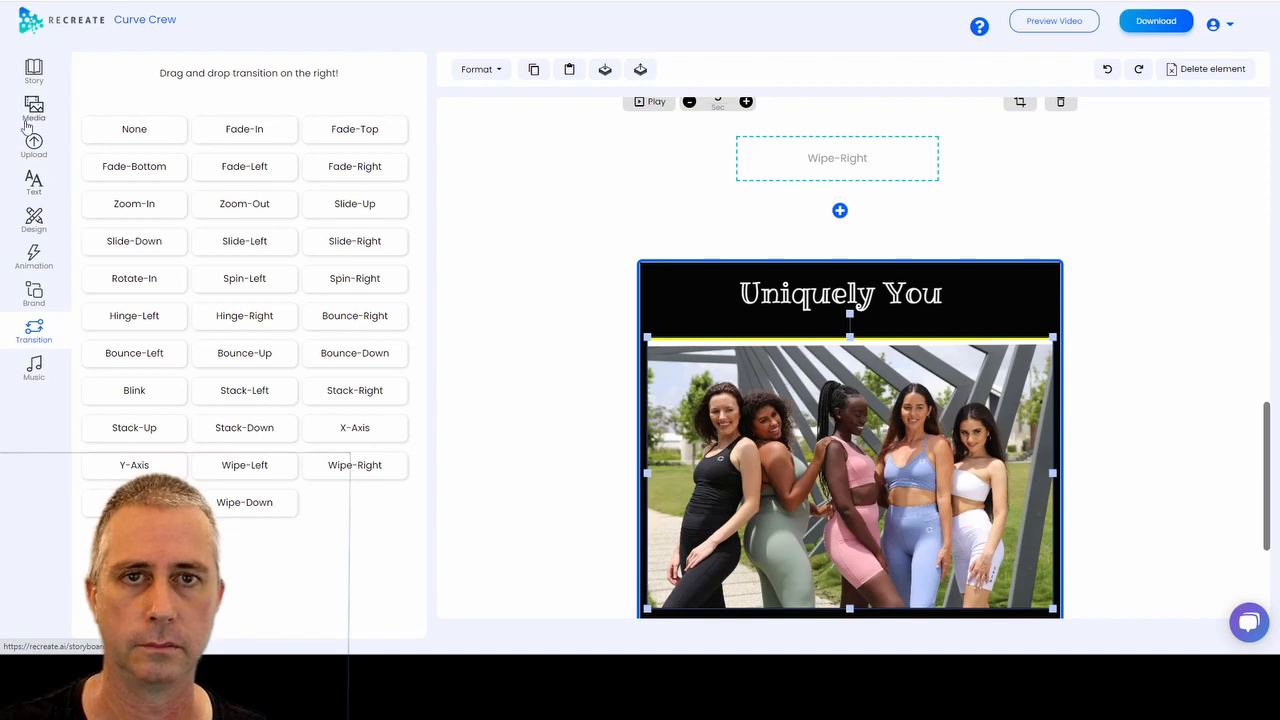
{"action": "scroll", "coordinate": [701, 486], "scroll_direction": "down", "scroll_amount": 1}
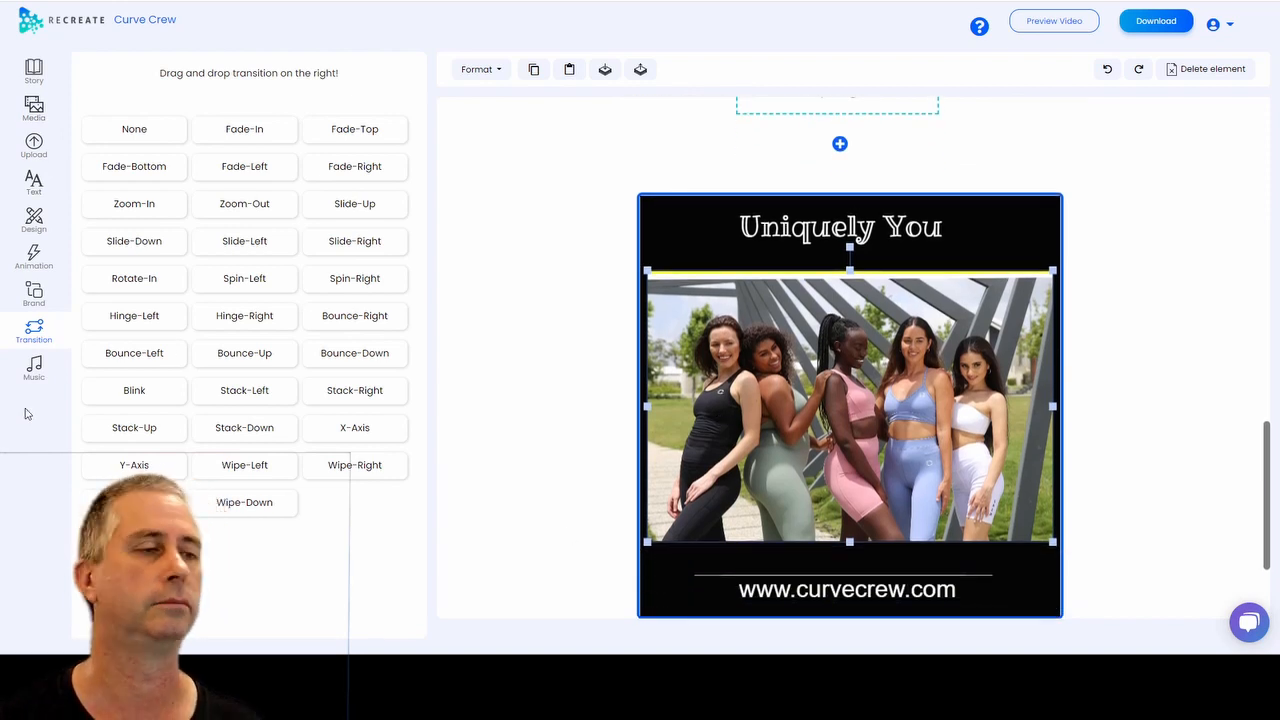
Browse the music tracks, sample songs such as Drops of H2O, and apply The Vendetta as the video's soundtrack.
{"action": "left_click", "coordinate": [34, 368]}
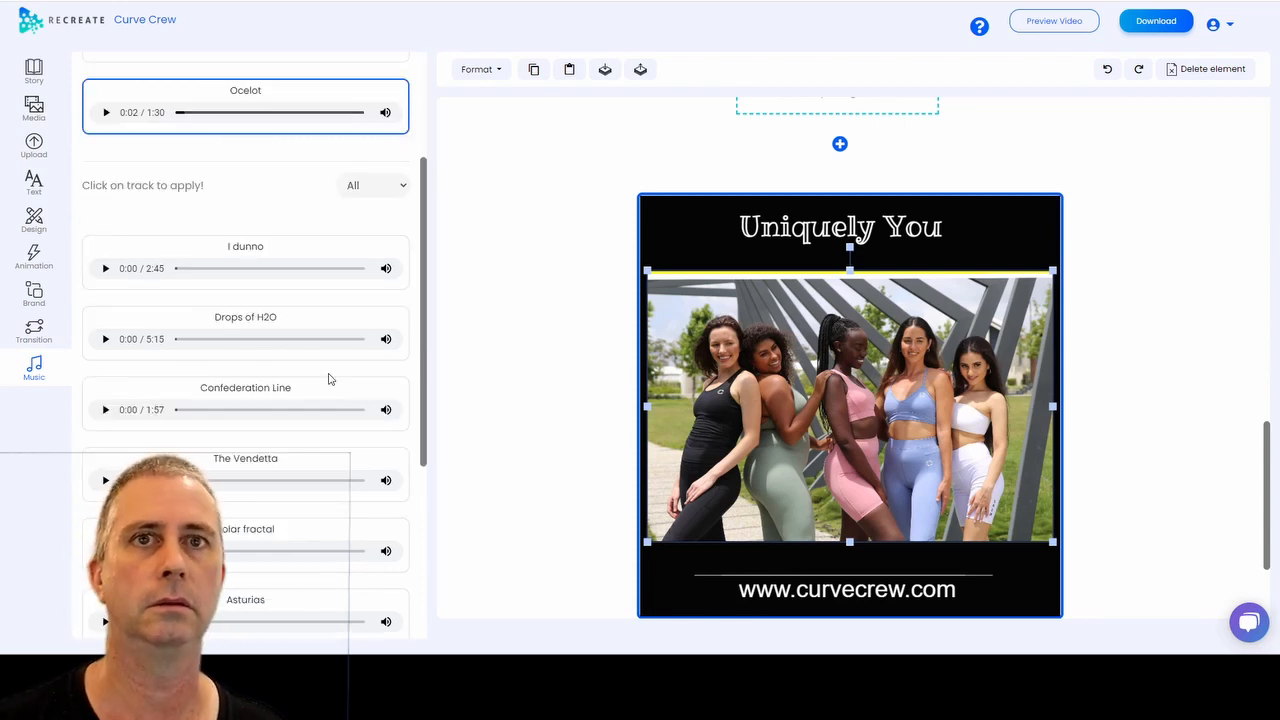
{"action": "scroll", "coordinate": [329, 379], "scroll_direction": "down", "scroll_amount": 1}
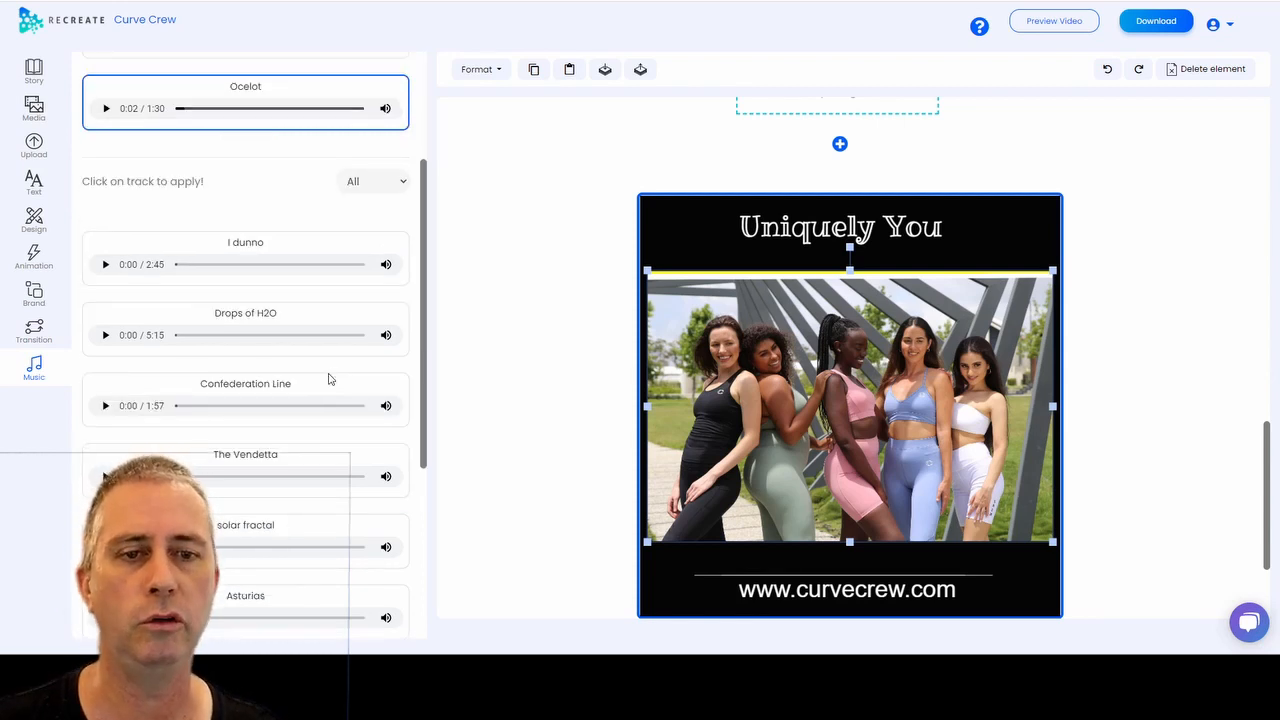
{"action": "left_click_drag", "start_coordinate": [432, 397], "coordinate": [440, 538]}
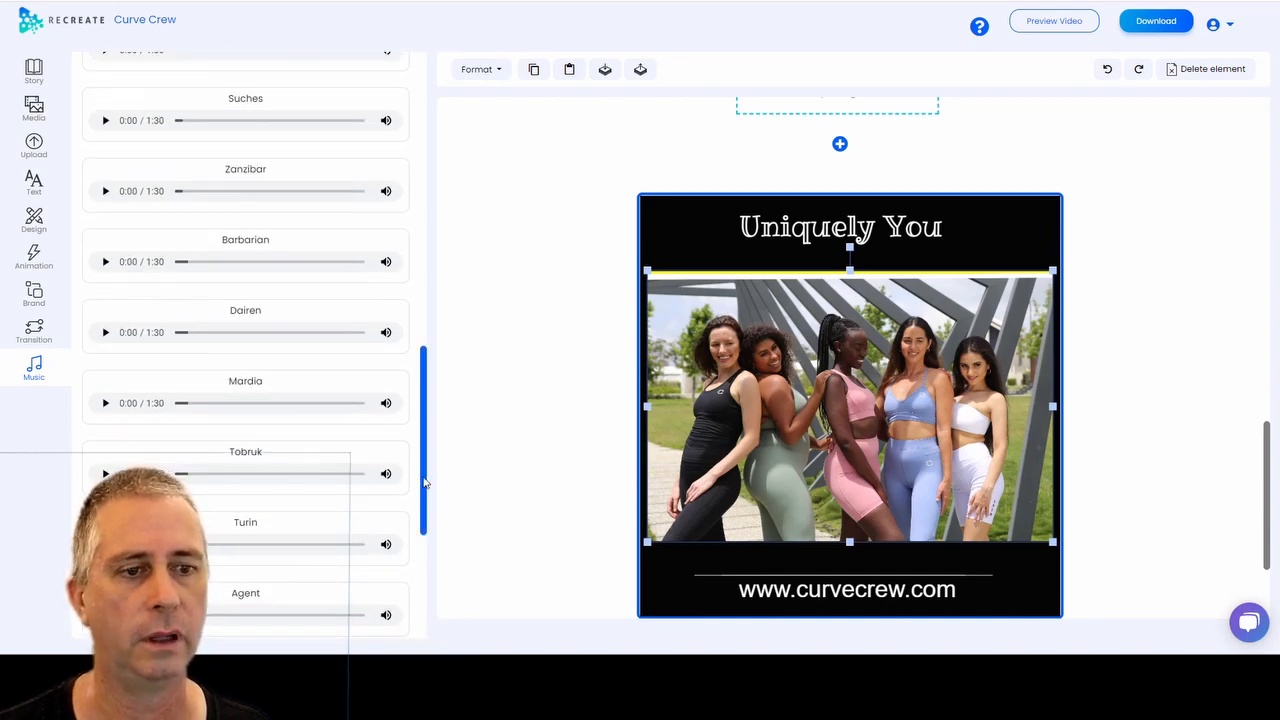
{"action": "left_click_drag", "start_coordinate": [425, 480], "coordinate": [433, 633]}
{"action": "left_click_drag", "start_coordinate": [418, 484], "coordinate": [428, 277]}
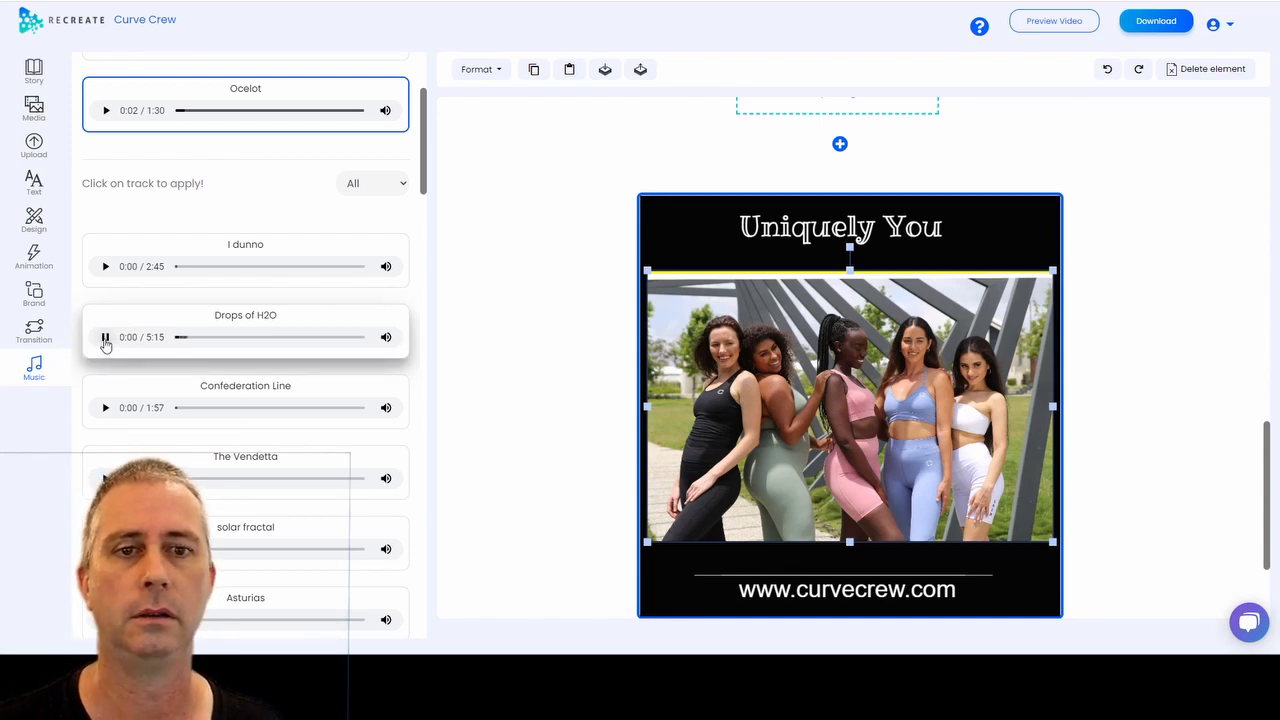
{"action": "left_click", "coordinate": [105, 338]}
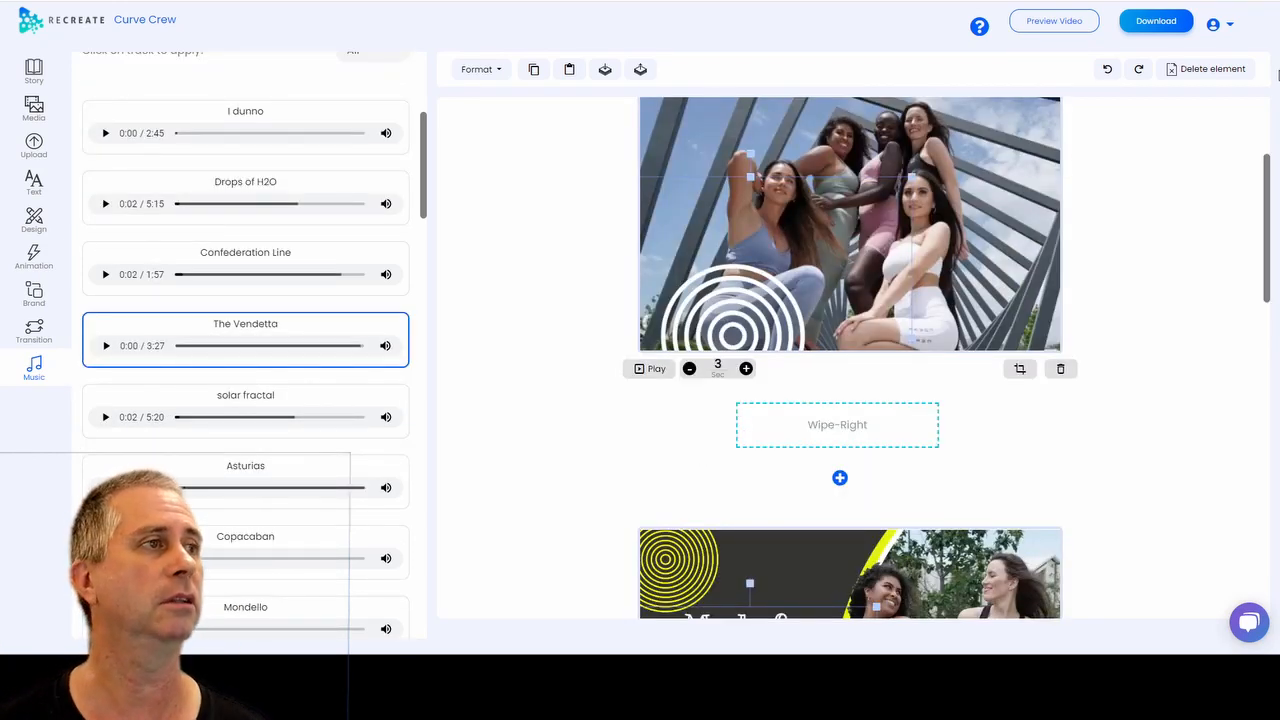
Start rendering the finished Curve Crew video for download.
{"action": "left_click", "coordinate": [1155, 22]}
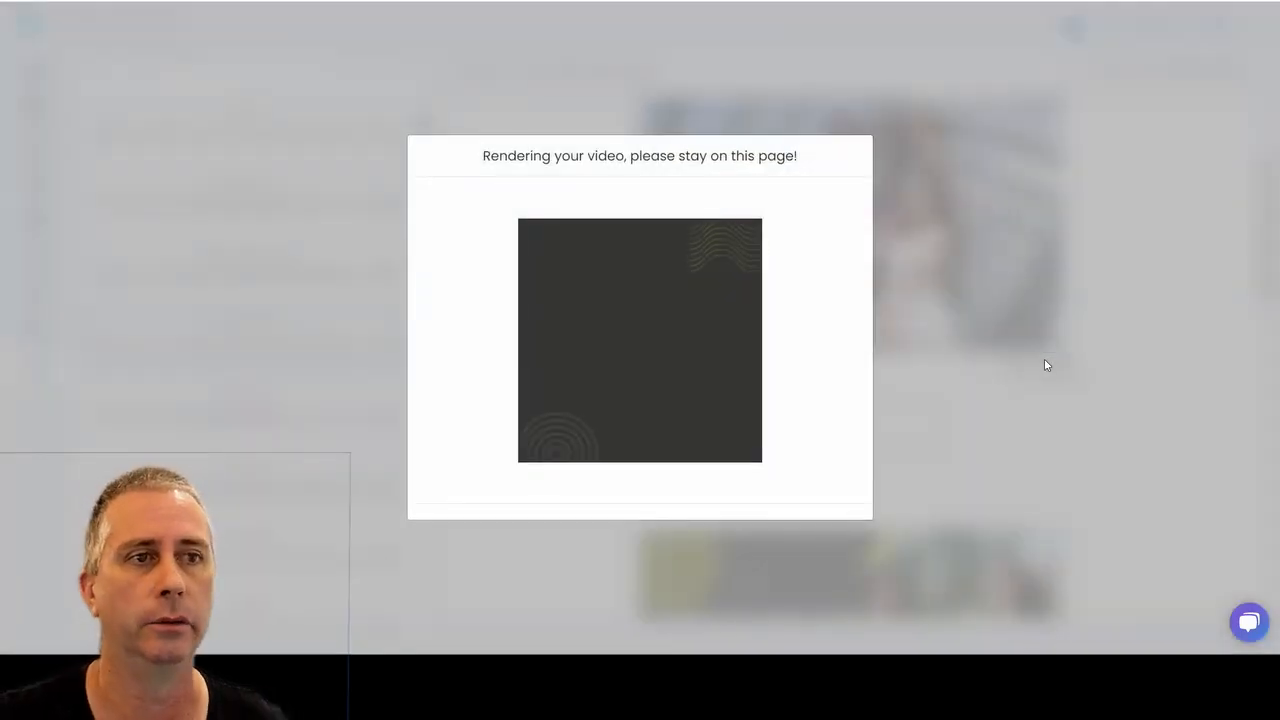